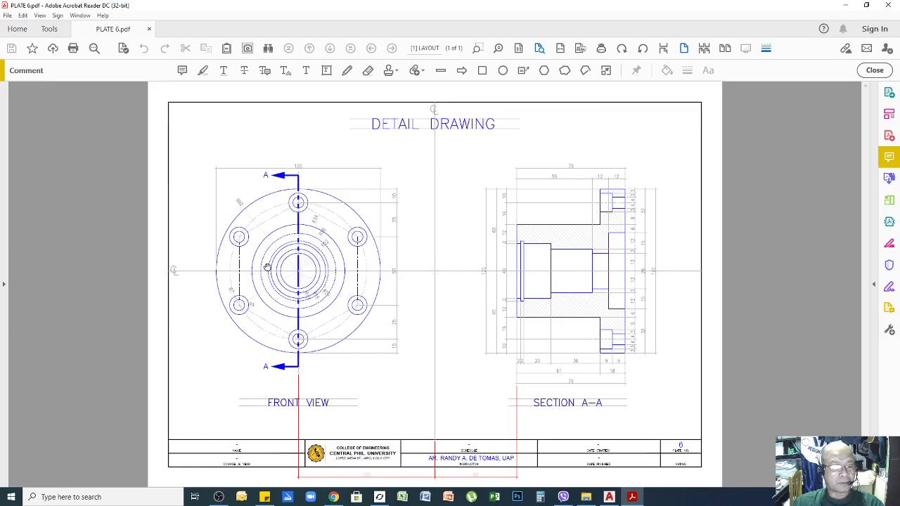
Zoom and pan around the PLATE 6.pdf reference to inspect its views and section view.
ctrl+scroll(268, 268, up, 2)
ctrl+scroll(170, 240, up, 1)
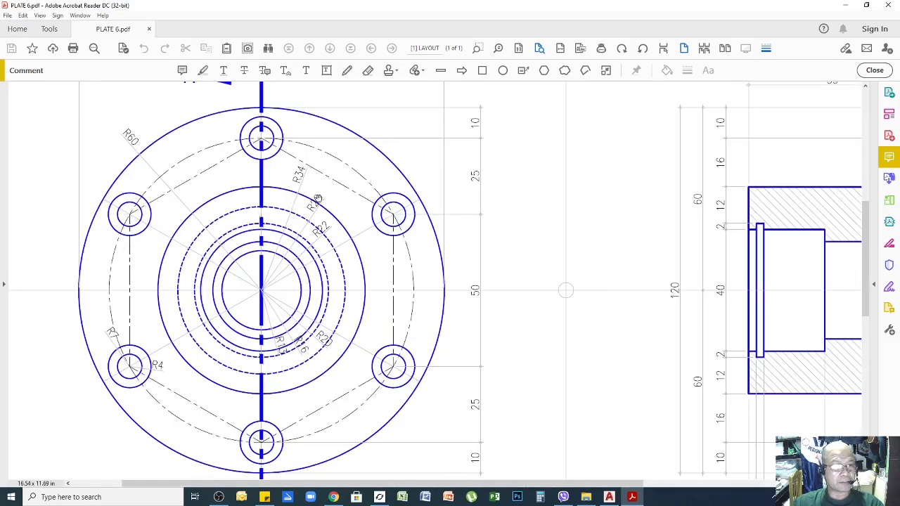
ctrl+scroll(384, 223, down, 1)
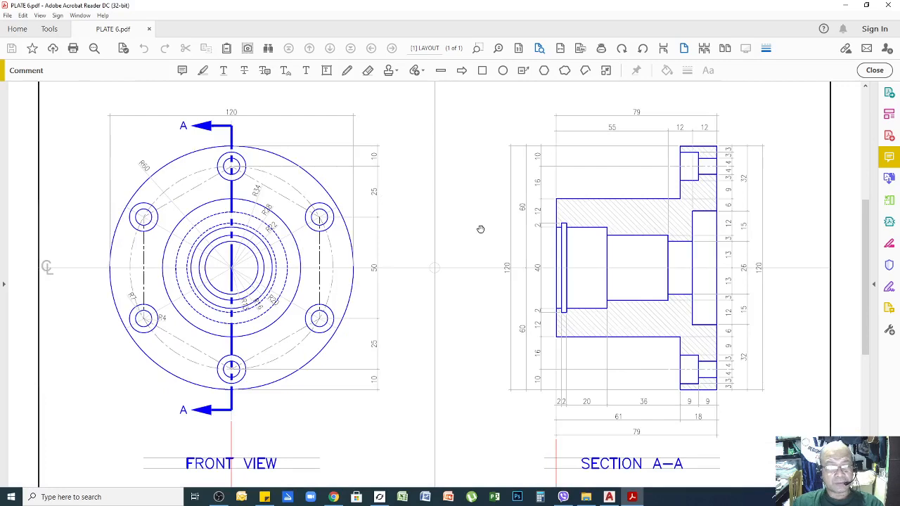
ctrl+scroll(716, 230, up, 1)
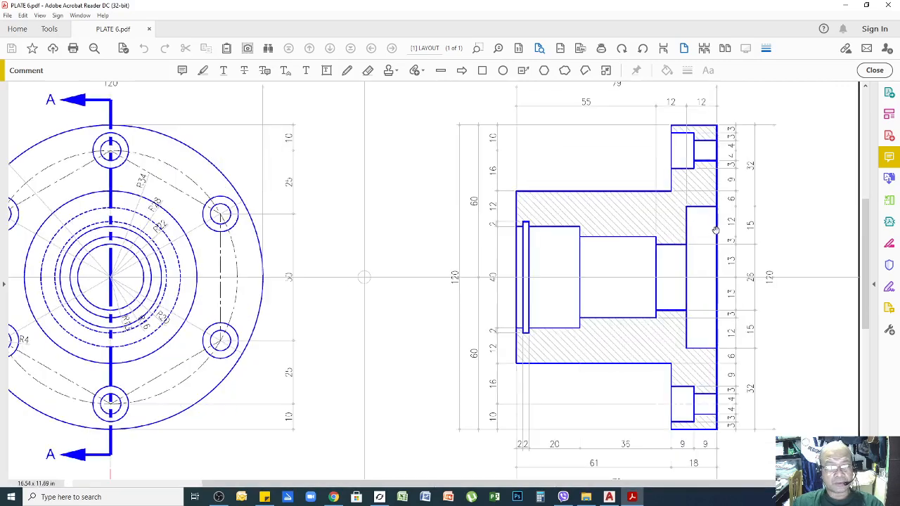
ctrl+scroll(583, 228, down, 1)
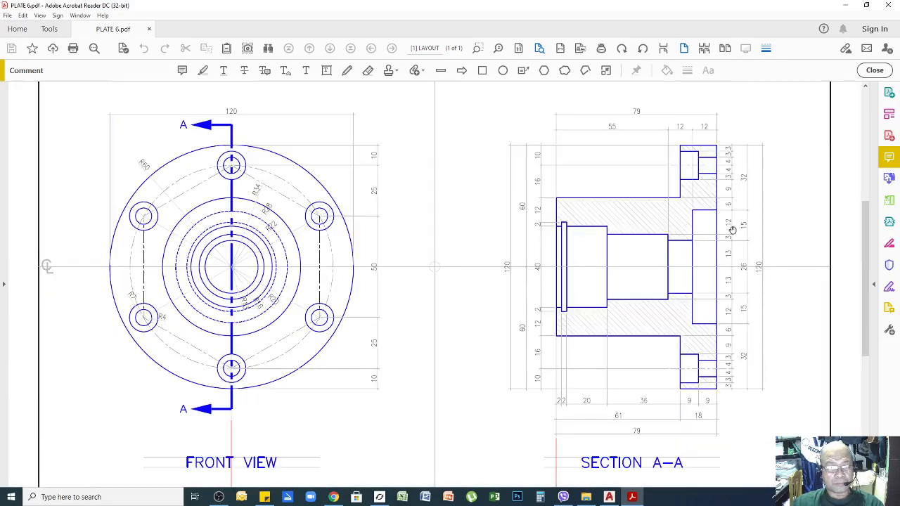
ctrl+scroll(733, 230, up, 2)
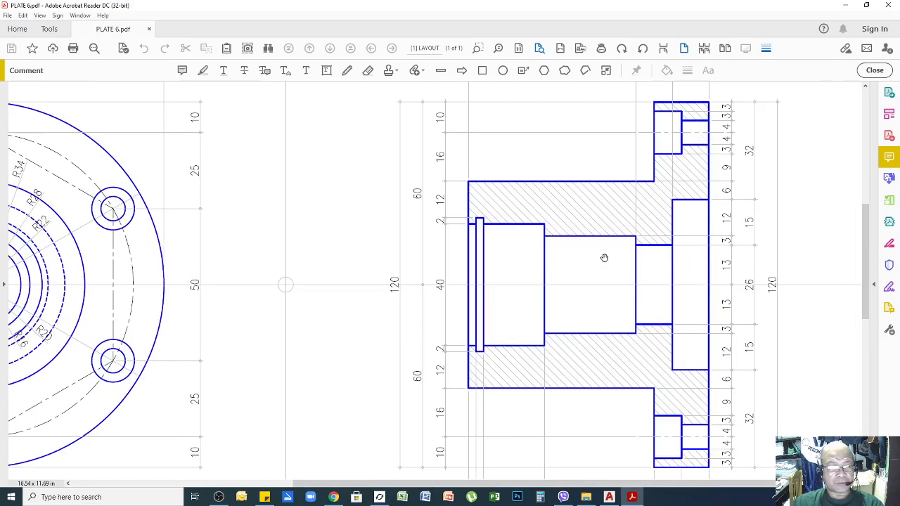
ctrl+scroll(539, 196, down, 1)
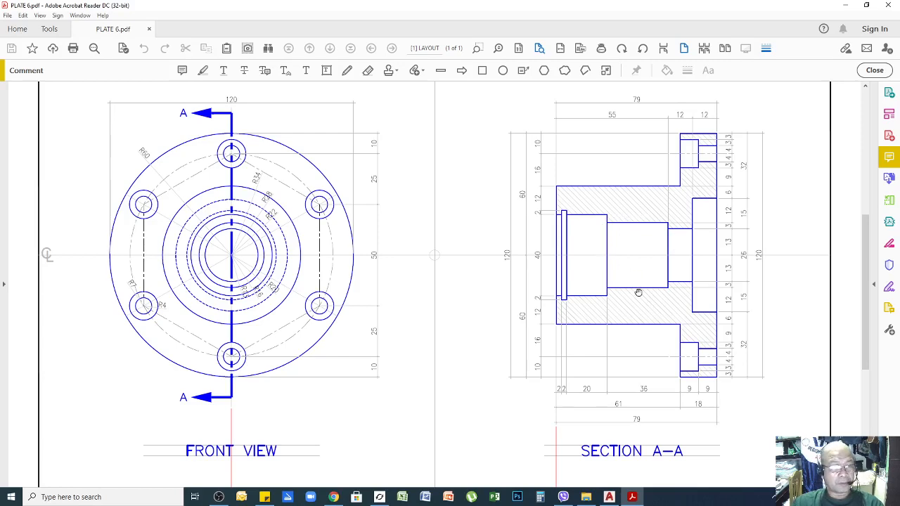
ctrl+scroll(638, 292, down, 1)
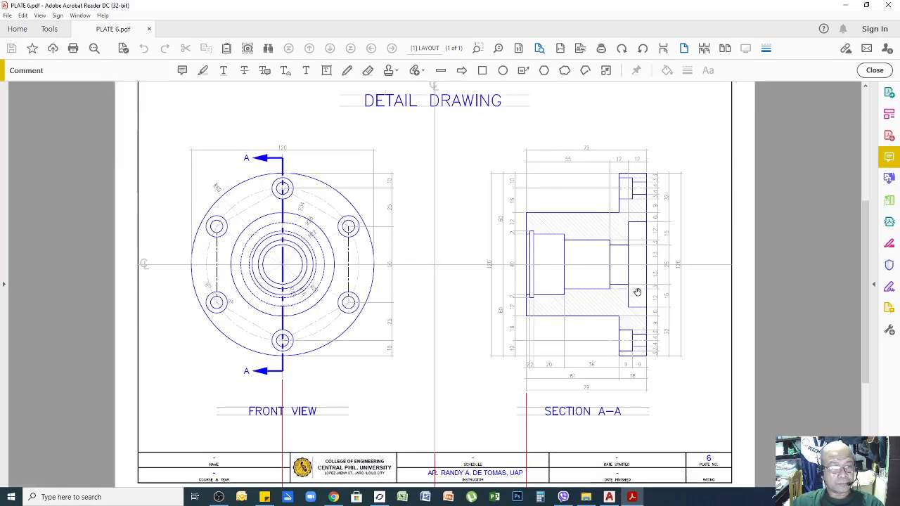
ctrl+scroll(547, 287, up, 1)
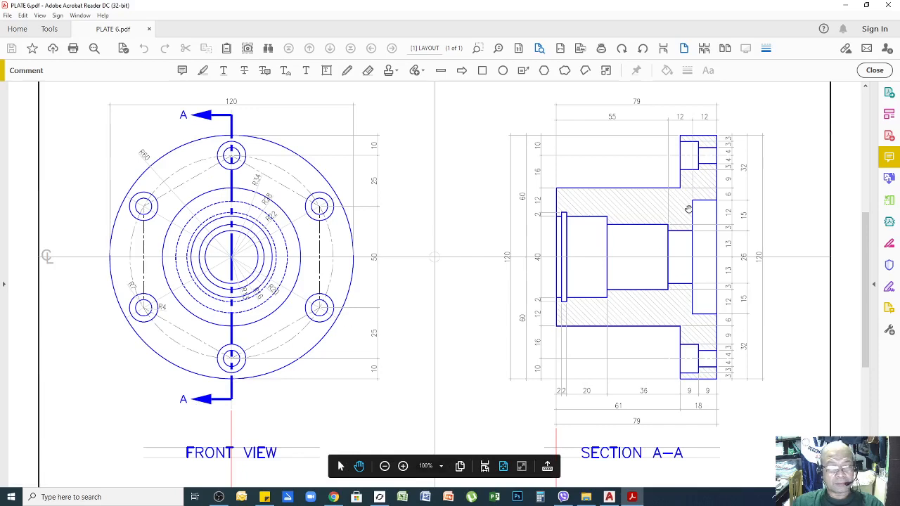
ctrl+scroll(645, 210, up, 3)
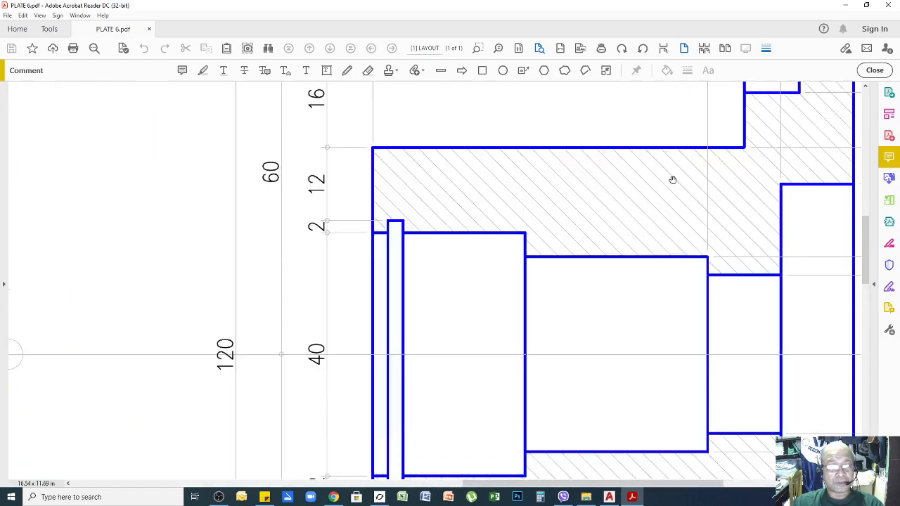
ctrl+scroll(627, 218, down, 3)
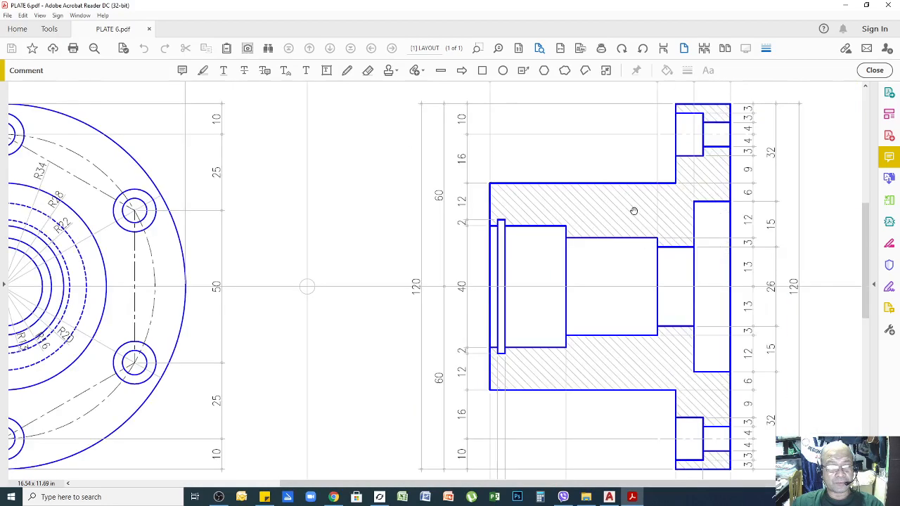
ctrl+scroll(650, 214, up, 1)
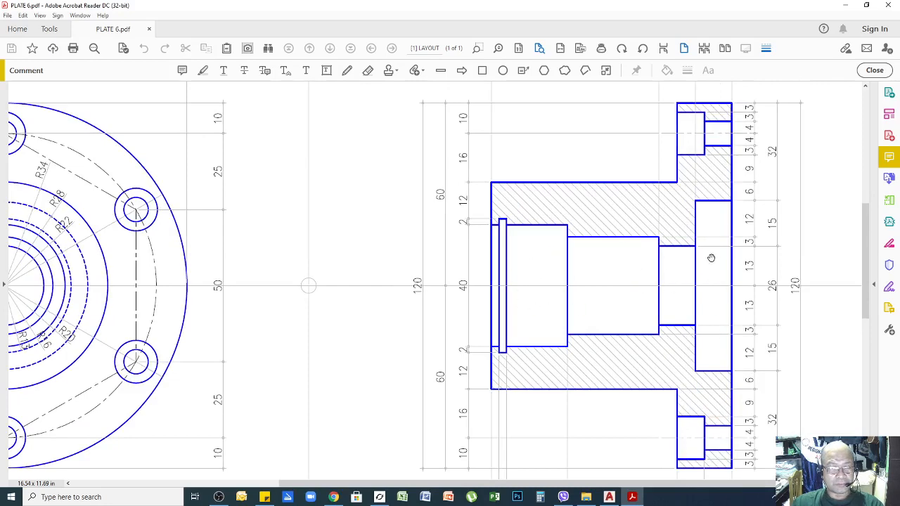
ctrl+scroll(519, 274, up, 5)
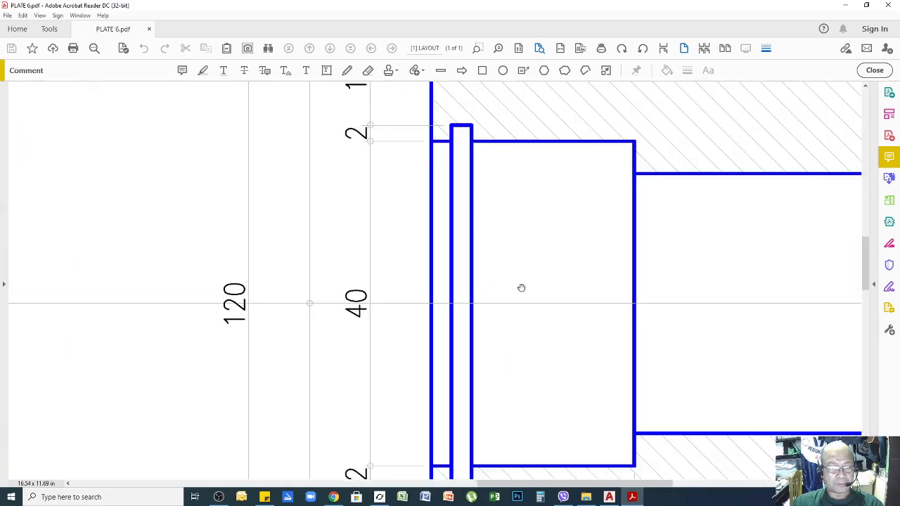
ctrl+scroll(518, 263, down, 4)
ctrl+scroll(537, 277, down, 2)
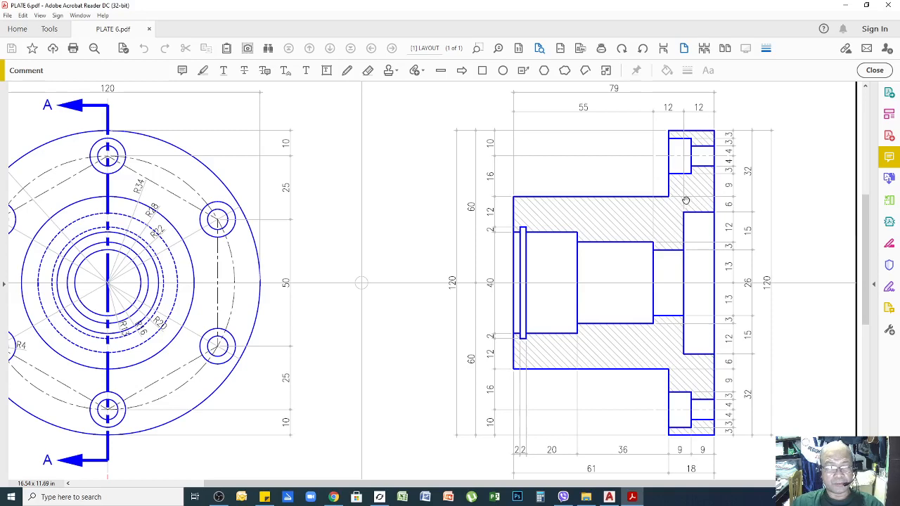
drag(611, 219, 691, 224)
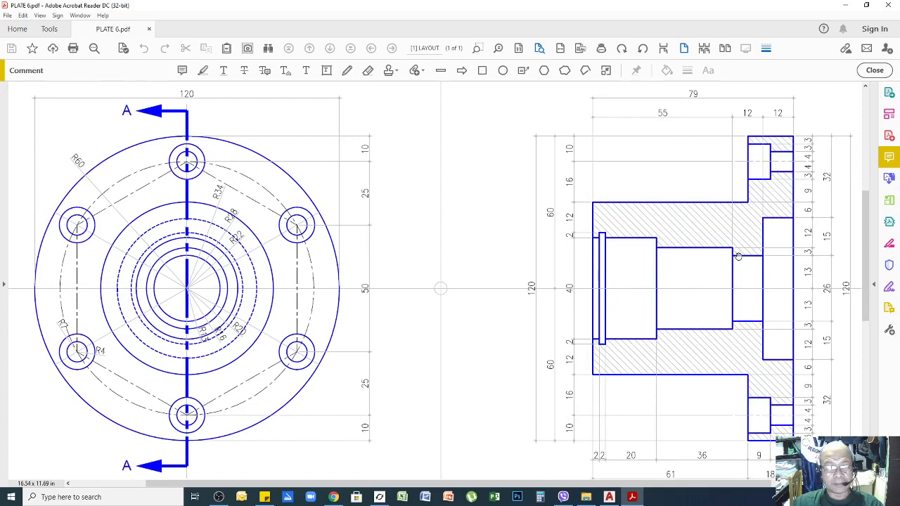
ctrl+scroll(588, 242, down, 2)
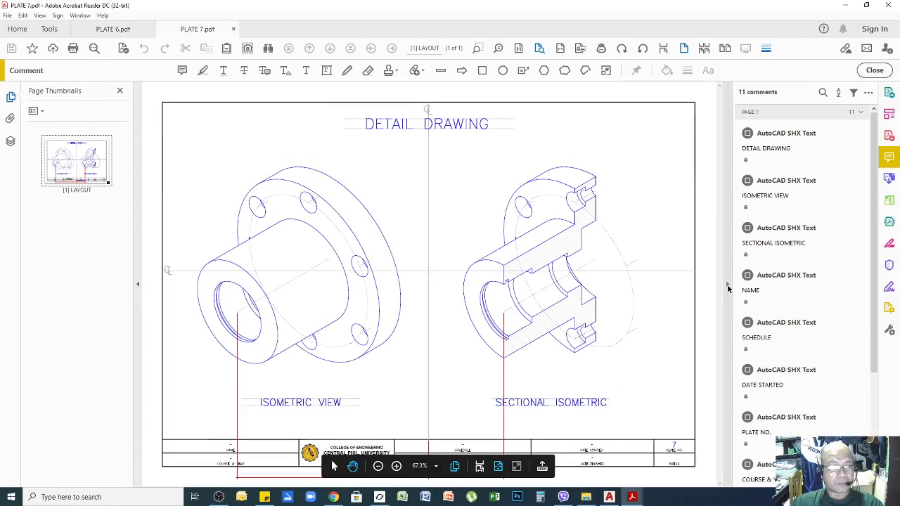
Close the Comments and Page Thumbnails panels, compare Plate 6 with Plate 7, ending on PLATE 6.pdf.
click(727, 286)
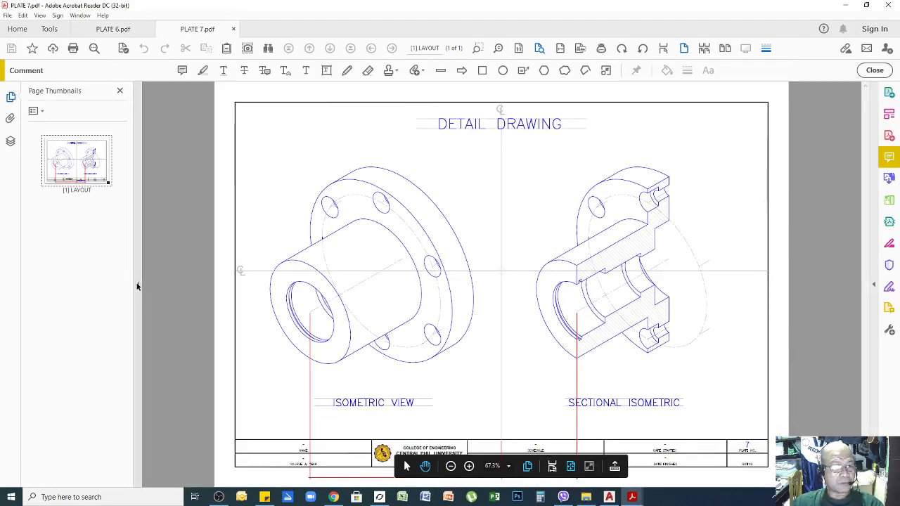
click(138, 285)
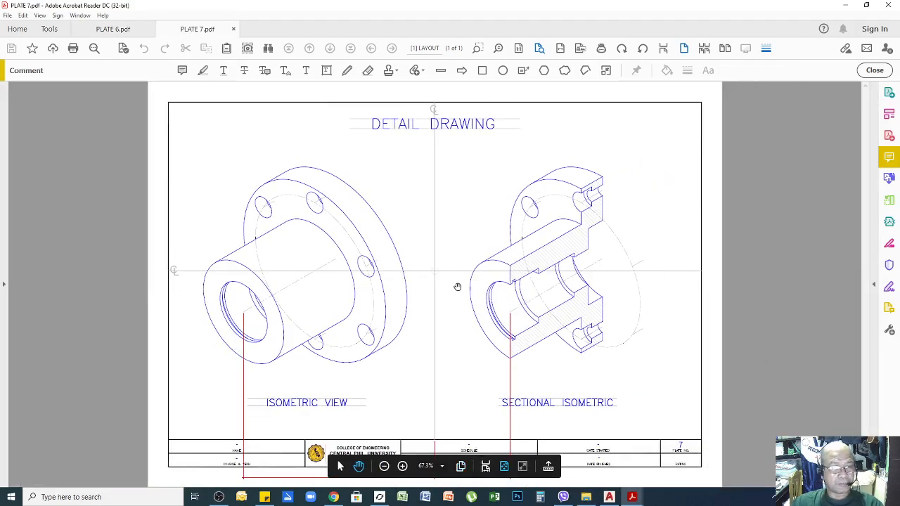
click(120, 29)
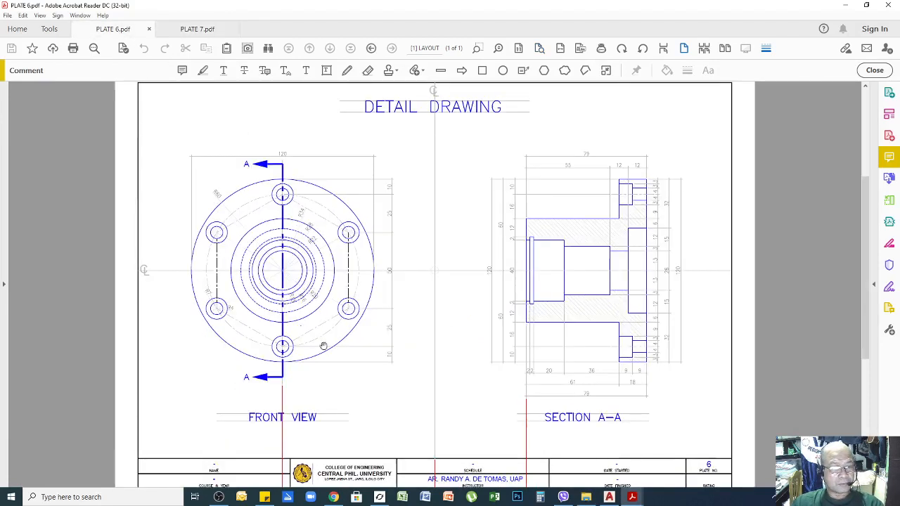
click(195, 29)
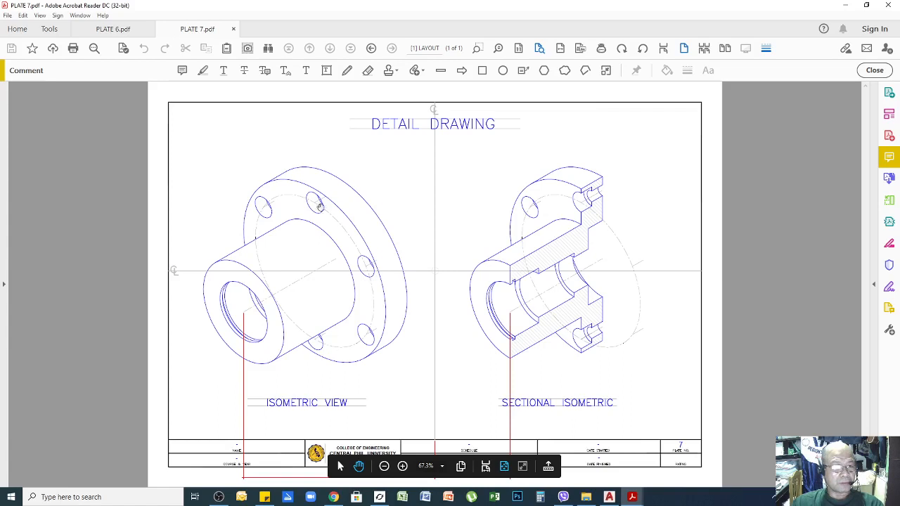
click(113, 29)
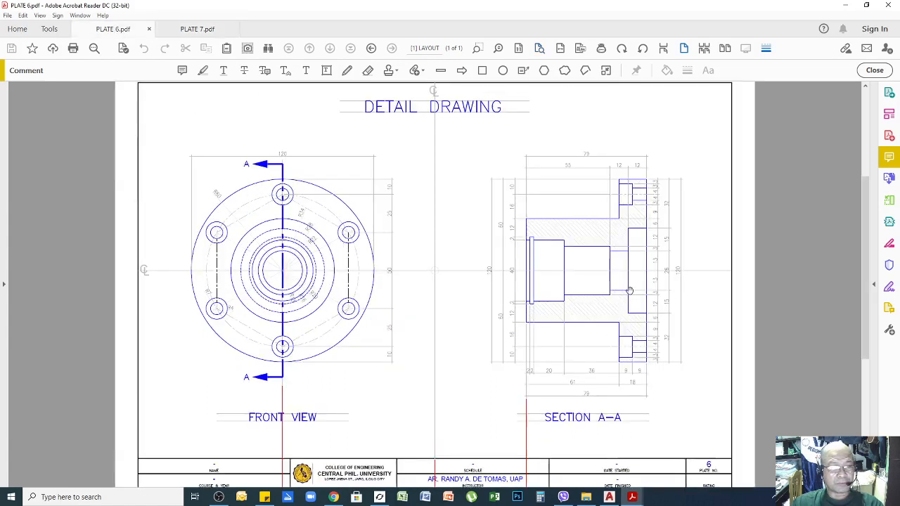
click(195, 30)
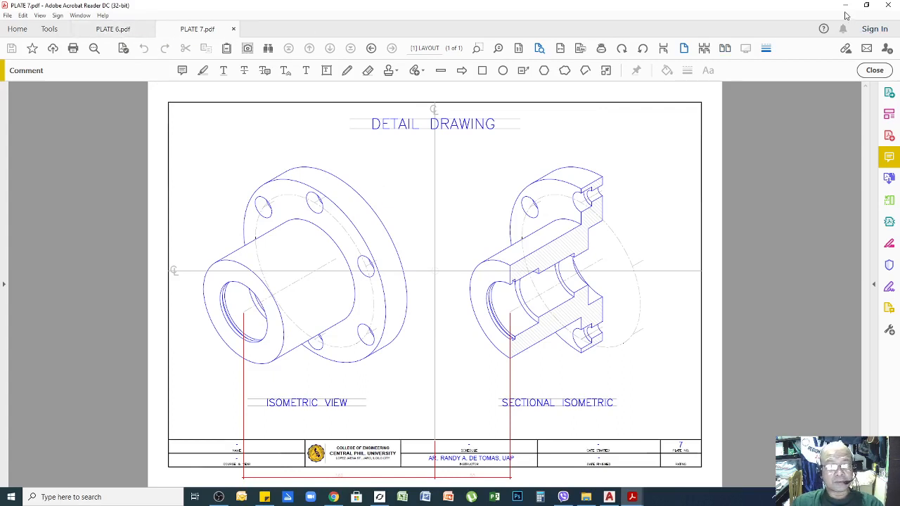
click(114, 28)
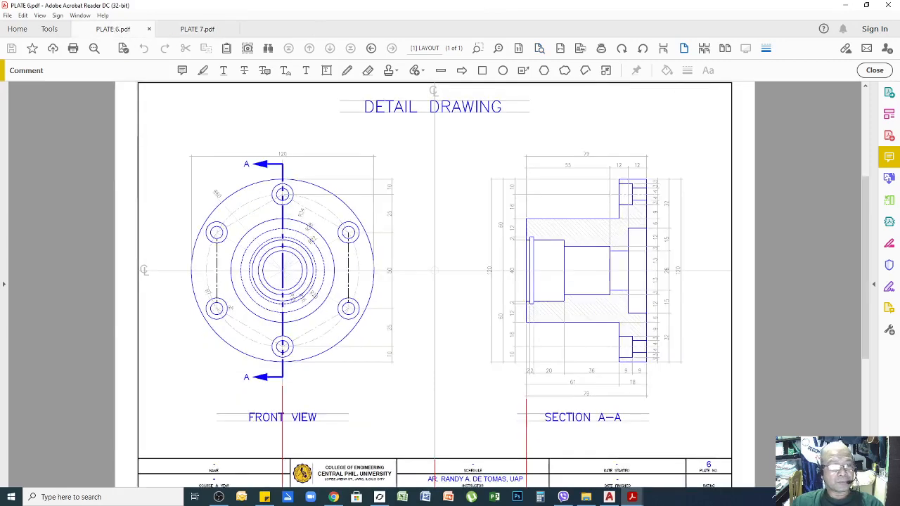
click(846, 6)
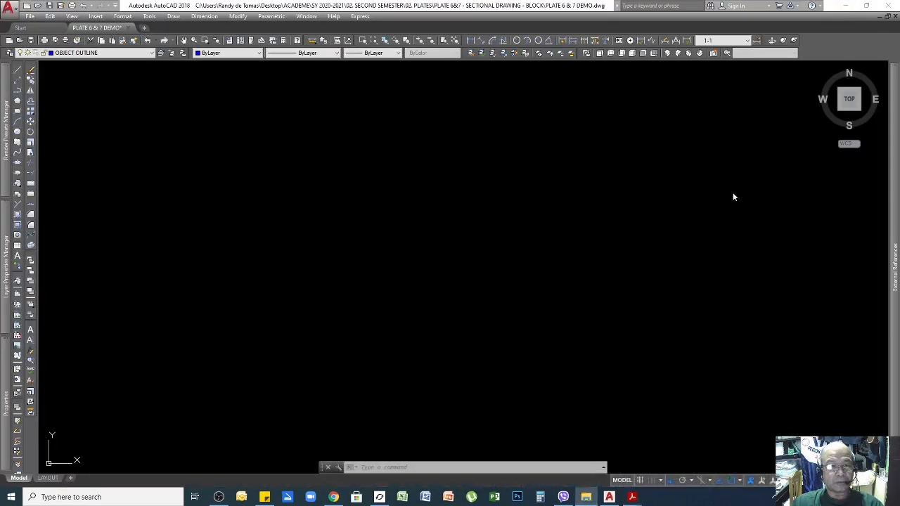
click(642, 266)
scroll(645, 327, down, 4)
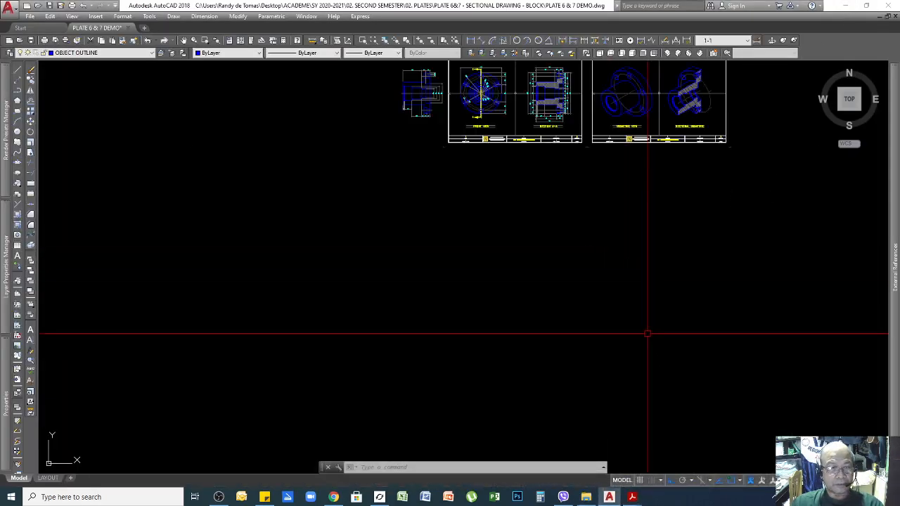
scroll(558, 180, up, 2)
scroll(610, 171, up, 3)
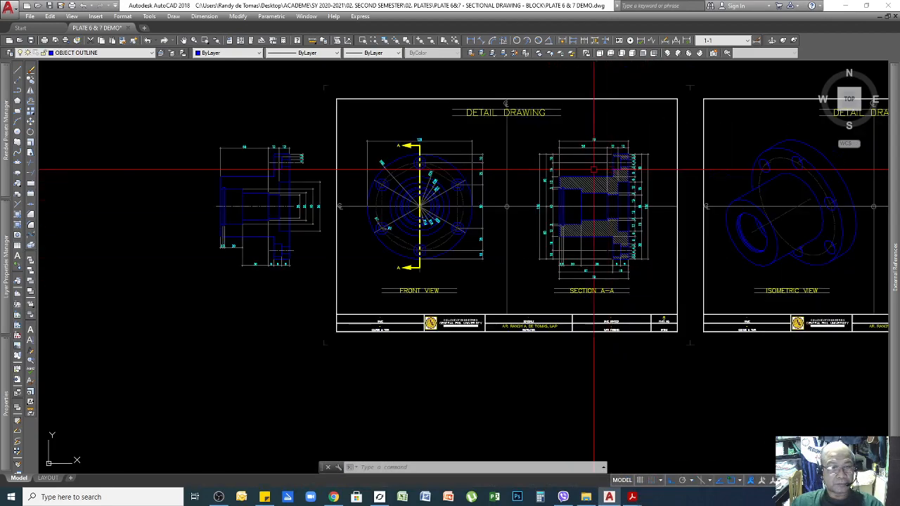
scroll(555, 232, down, 2)
scroll(559, 264, up, 2)
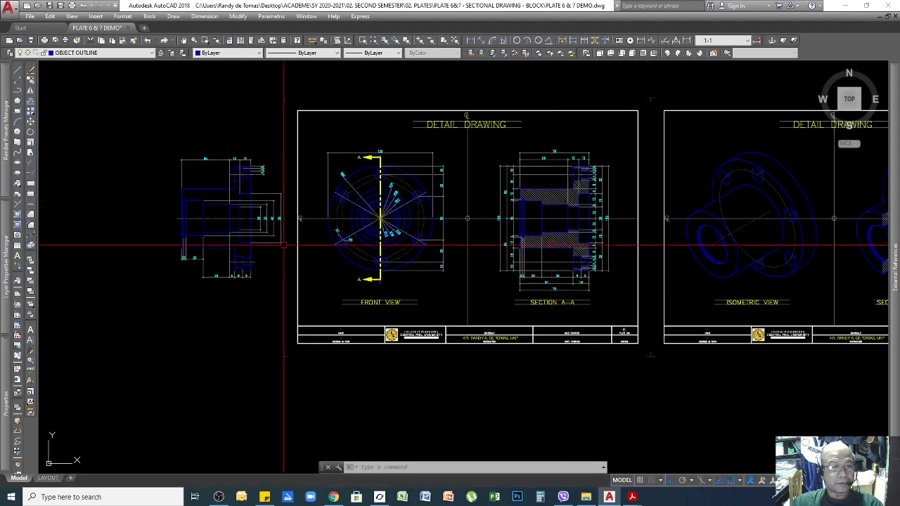
scroll(602, 187, down, 2)
scroll(626, 241, up, 2)
scroll(406, 222, down, 2)
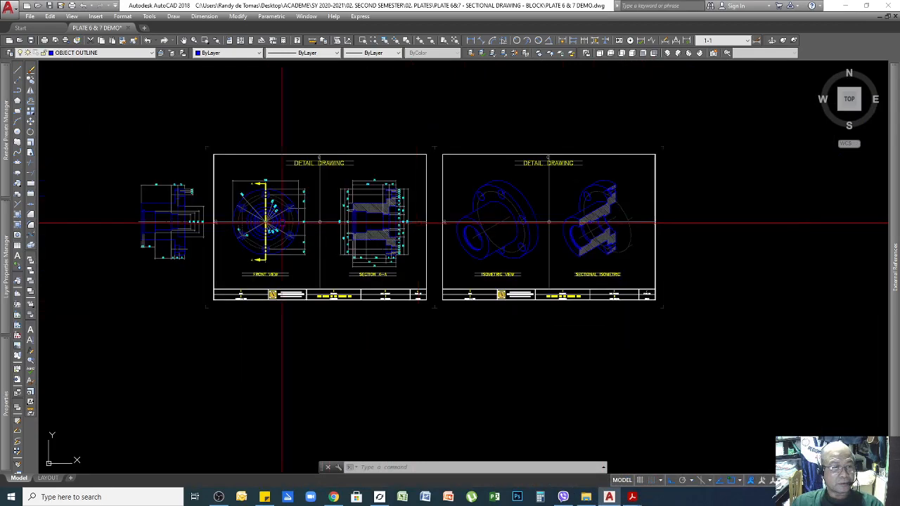
scroll(241, 215, up, 2)
scroll(320, 194, up, 2)
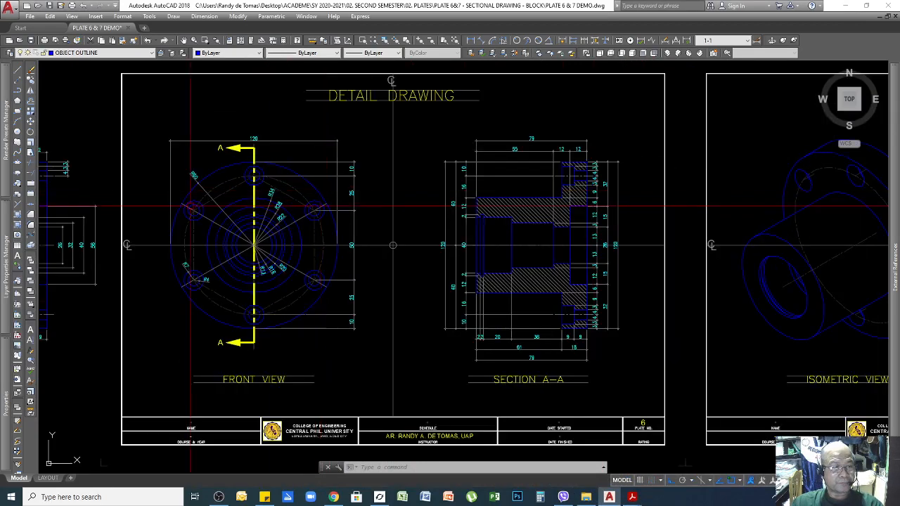
scroll(413, 302, up, 3)
scroll(413, 294, down, 3)
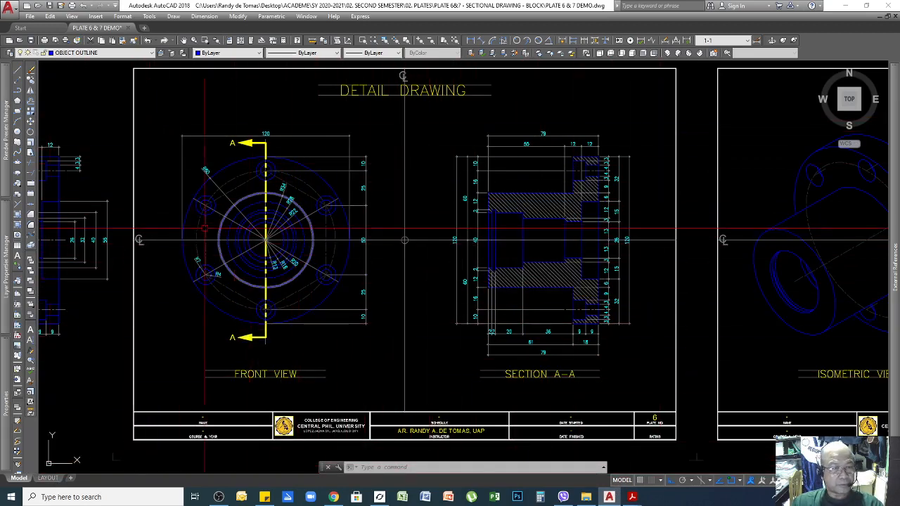
click(47, 478)
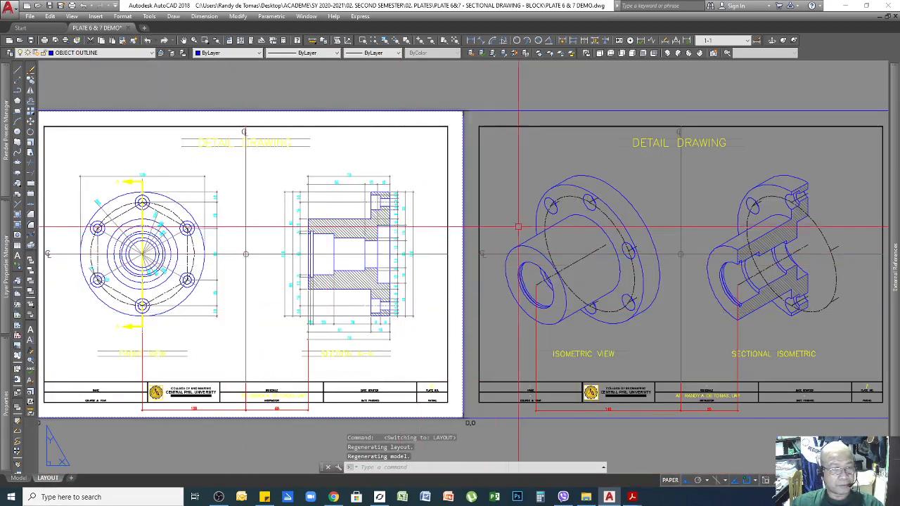
scroll(327, 203, down, 2)
scroll(316, 215, up, 4)
scroll(327, 215, down, 3)
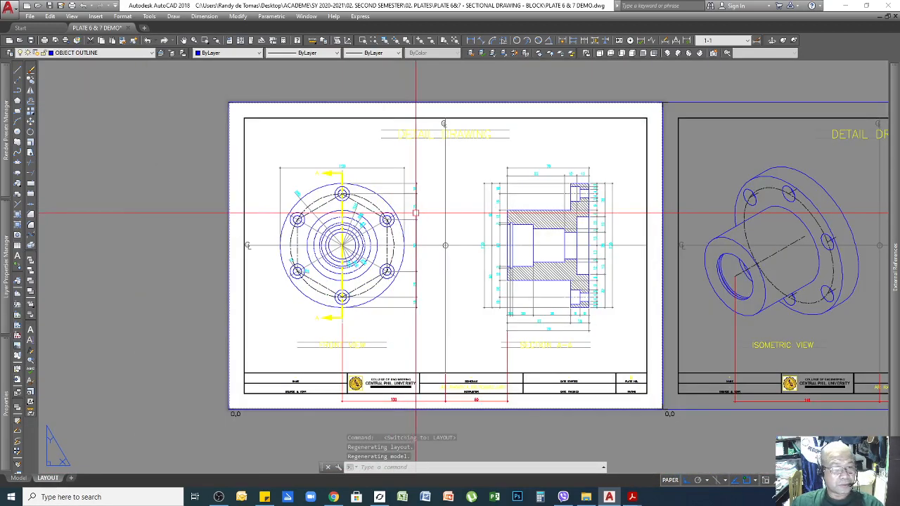
scroll(345, 217, up, 2)
scroll(407, 217, down, 1)
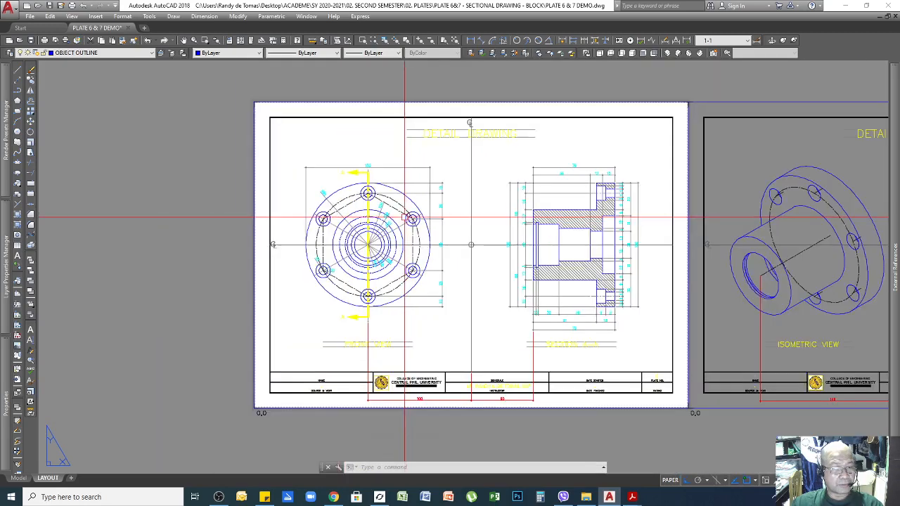
scroll(428, 417, up, 4)
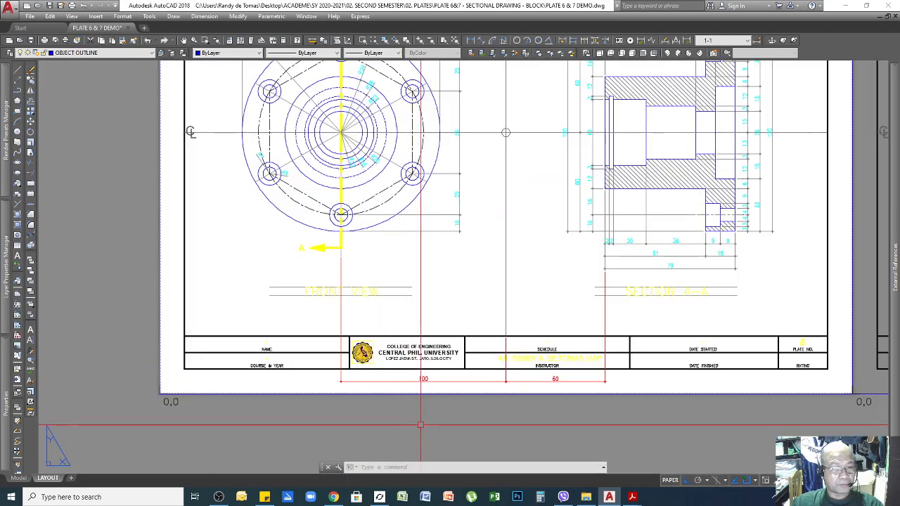
scroll(415, 368, down, 2)
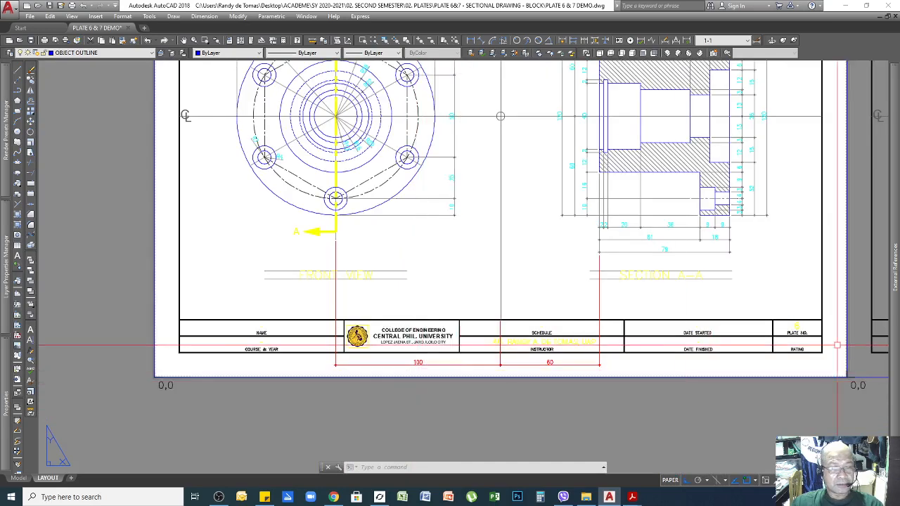
mouse_move(632, 497)
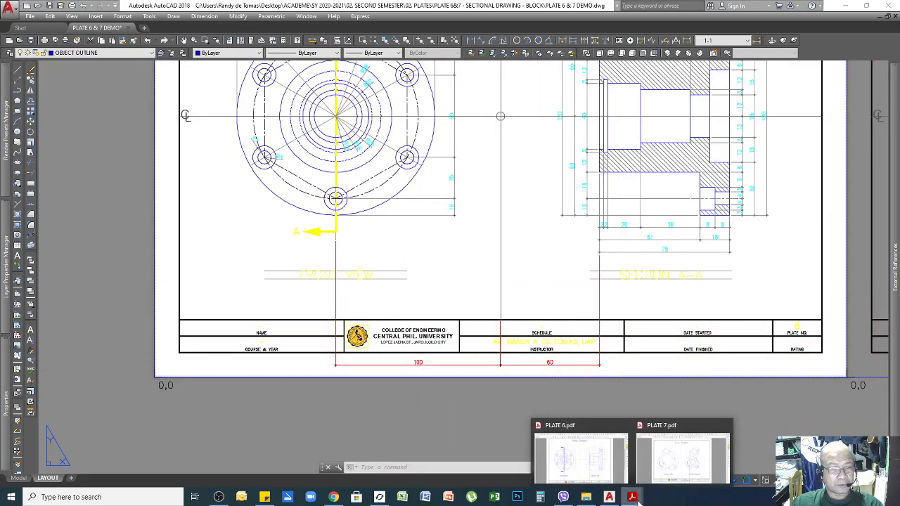
Bring PLATE 6.pdf to the front and zoom to see its FRONT VIEW and SECTION A–A.
click(581, 470)
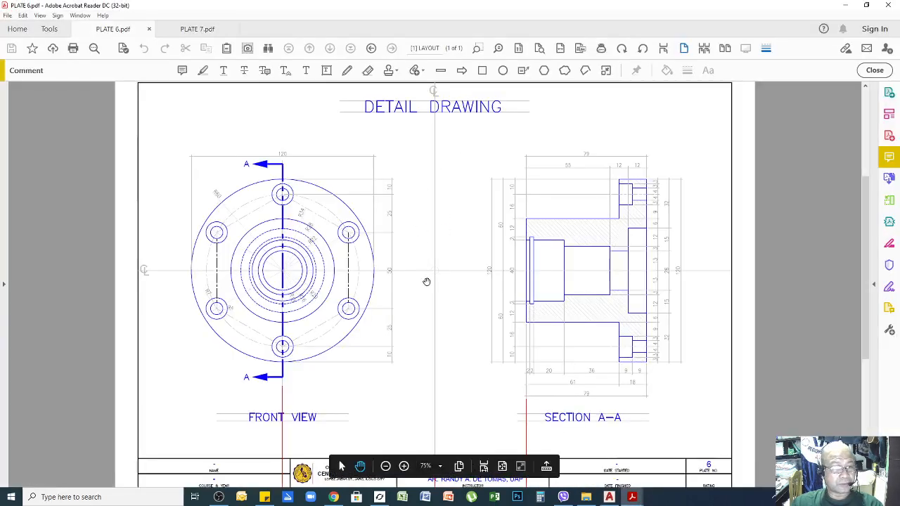
scroll(427, 282, down, 1)
ctrl+scroll(440, 217, down, 1)
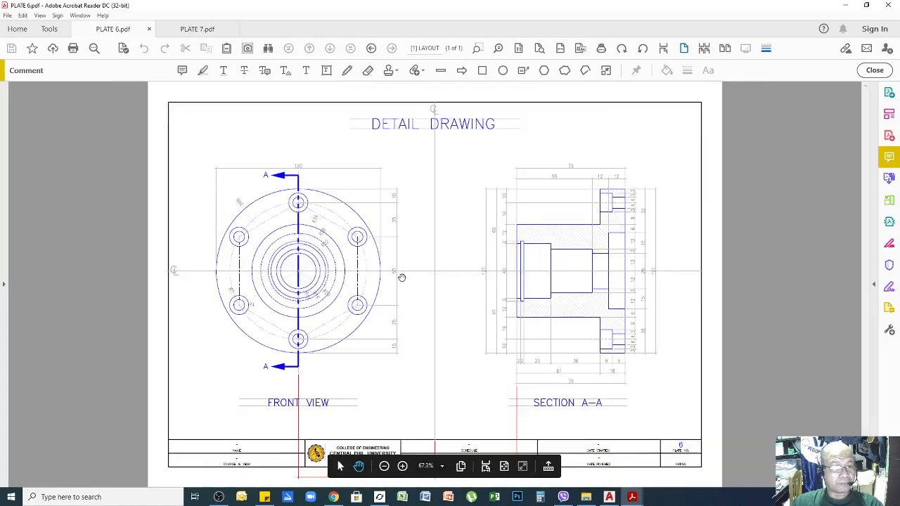
ctrl+scroll(428, 317, down, 1)
ctrl+scroll(437, 433, up, 2)
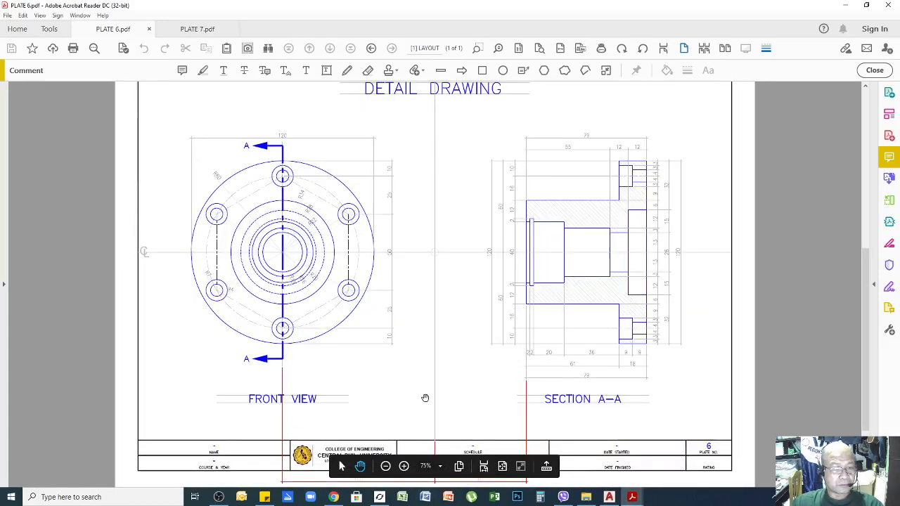
scroll(427, 395, down, 1)
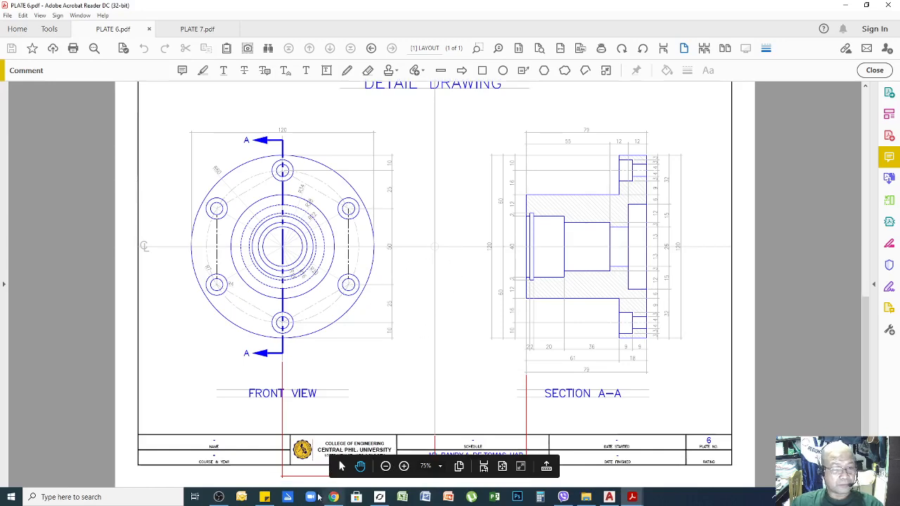
Switch back to AutoCAD and zoom around the PLATE 6 & 7 DEMO layout's views and title block.
click(609, 497)
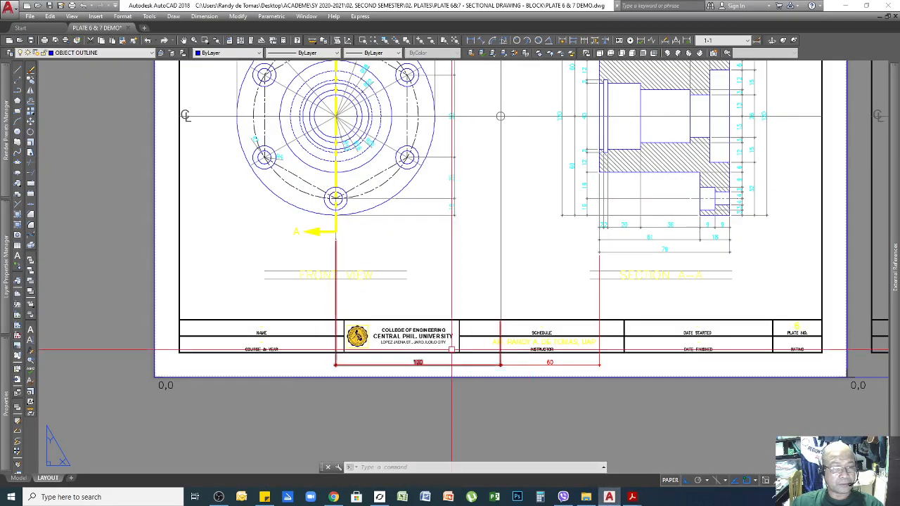
scroll(474, 377, down, 2)
scroll(456, 350, up, 2)
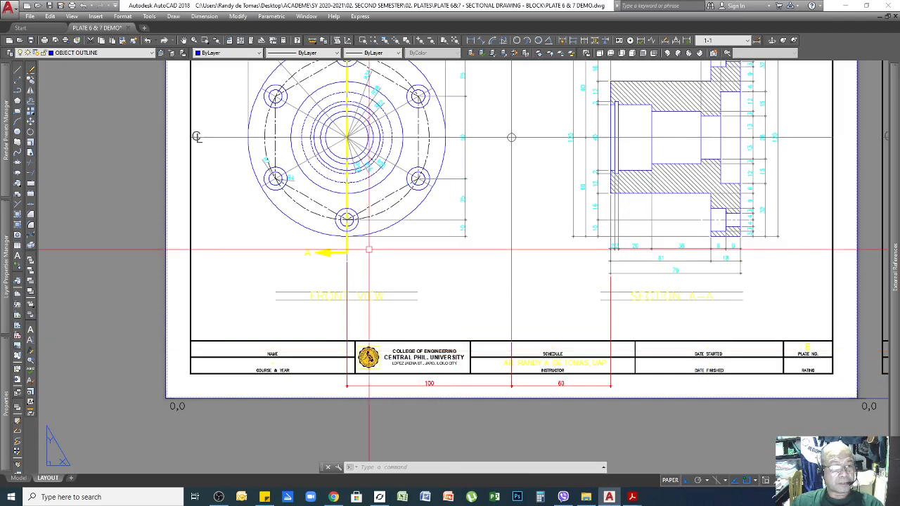
scroll(346, 130, up, 5)
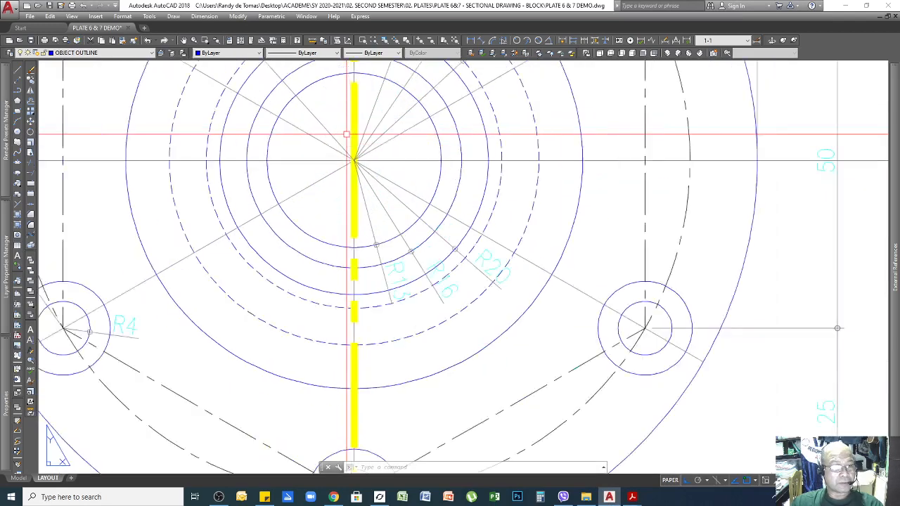
scroll(386, 211, down, 3)
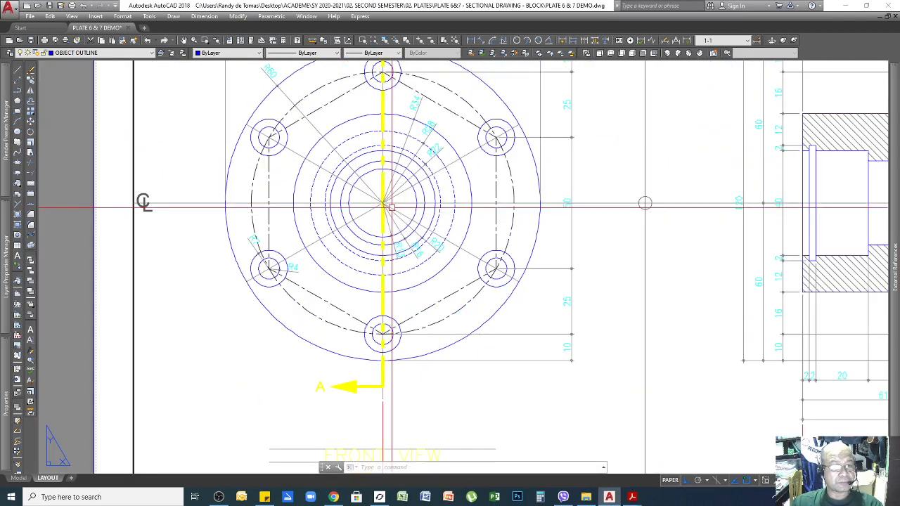
scroll(645, 203, down, 5)
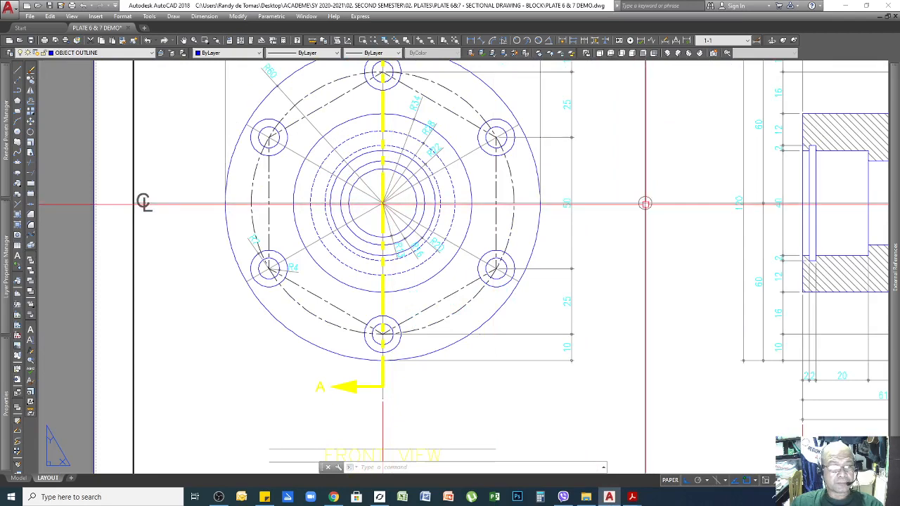
scroll(575, 282, up, 2)
scroll(574, 282, up, 3)
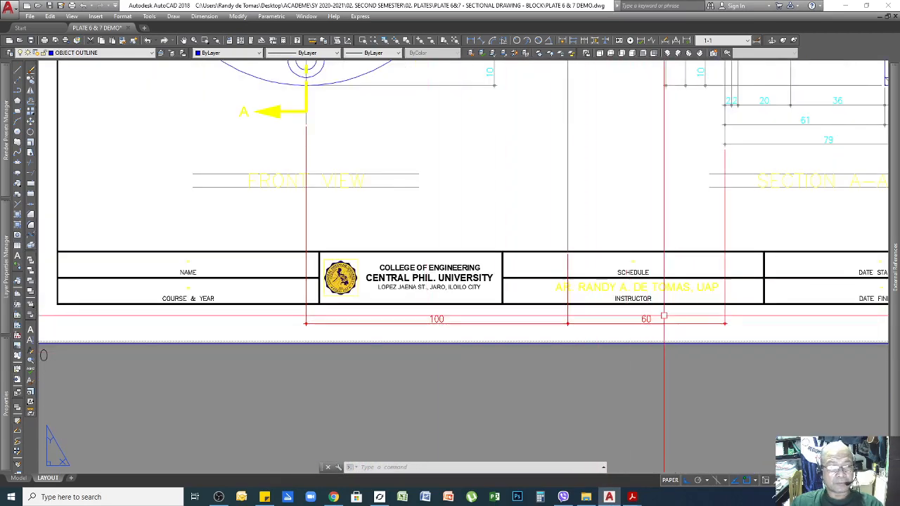
scroll(626, 325, down, 4)
scroll(655, 221, up, 3)
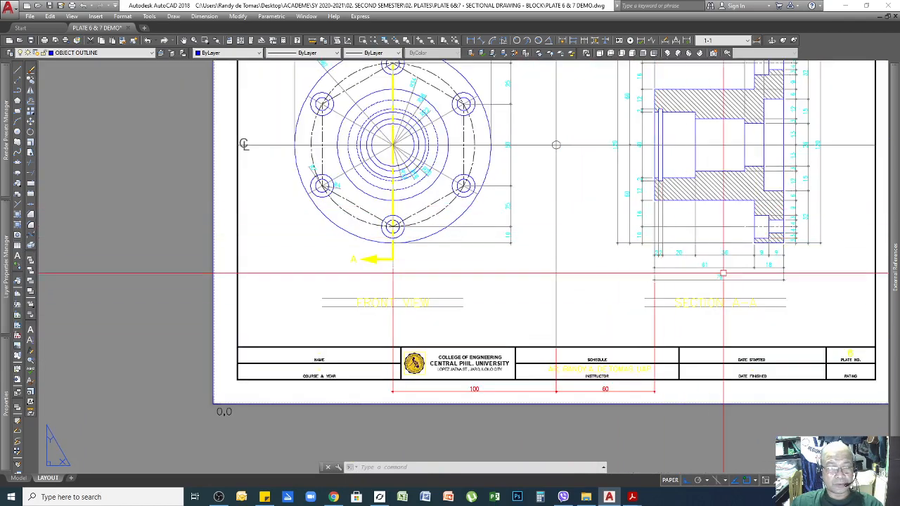
scroll(732, 301, up, 5)
scroll(585, 332, down, 2)
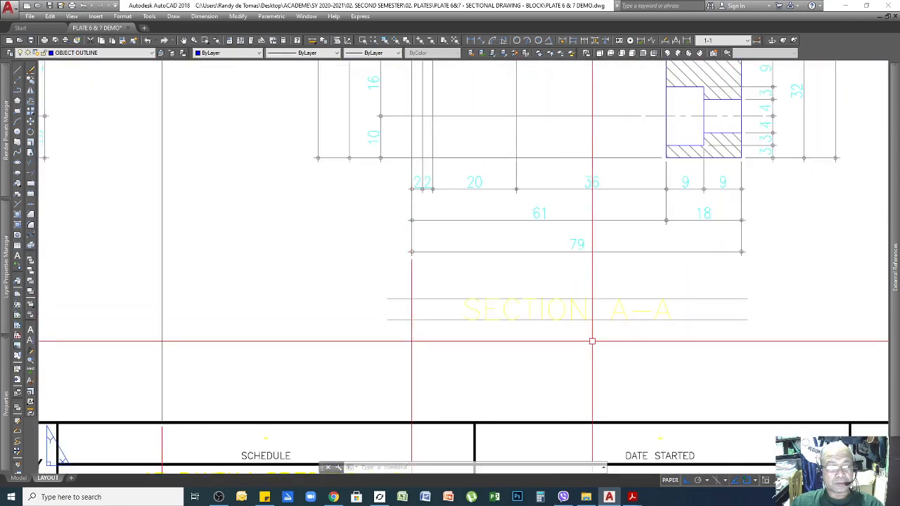
scroll(646, 320, down, 4)
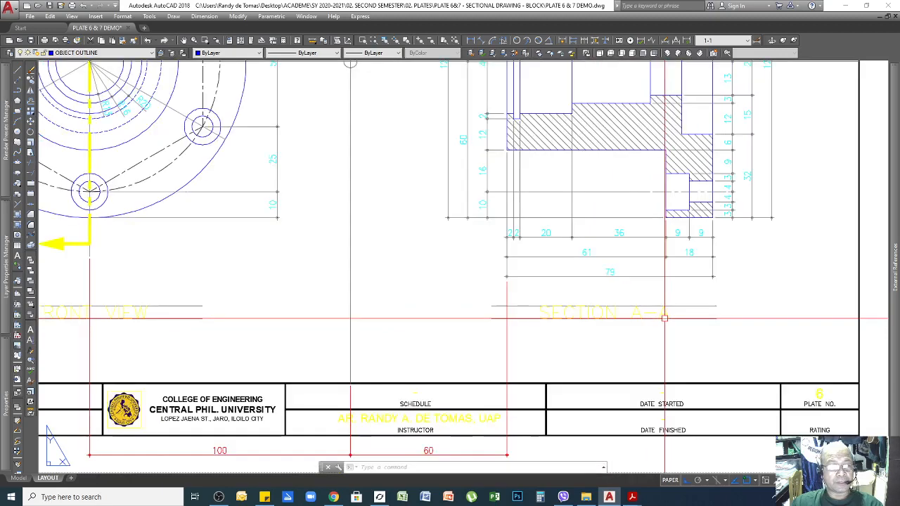
scroll(611, 338, up, 5)
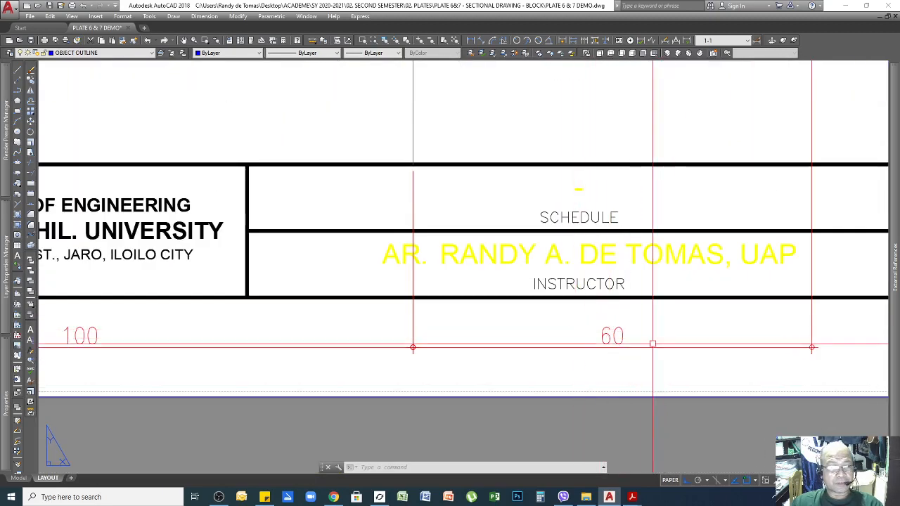
Bring PLATE 6.pdf back to the front and zoom in on its front view.
mouse_move(629, 495)
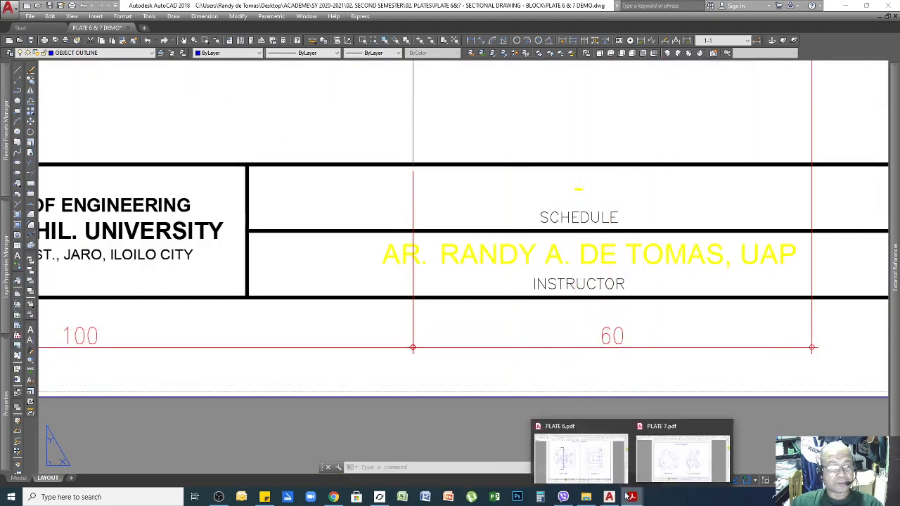
click(592, 476)
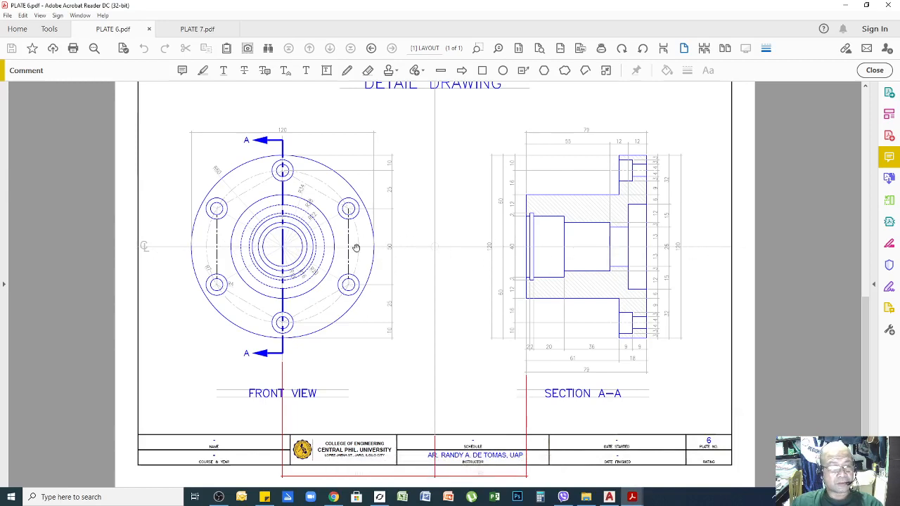
ctrl+scroll(204, 183, up, 2)
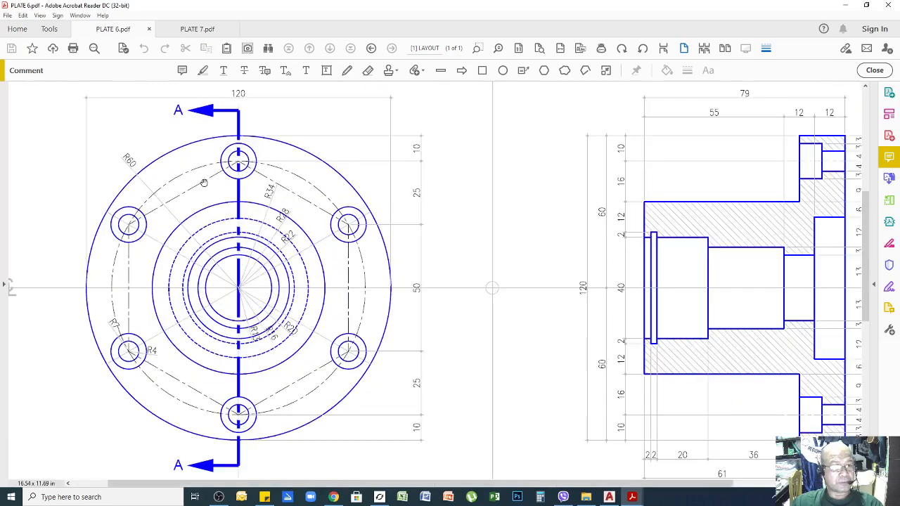
scroll(488, 202, down, 1)
ctrl+scroll(458, 221, down, 2)
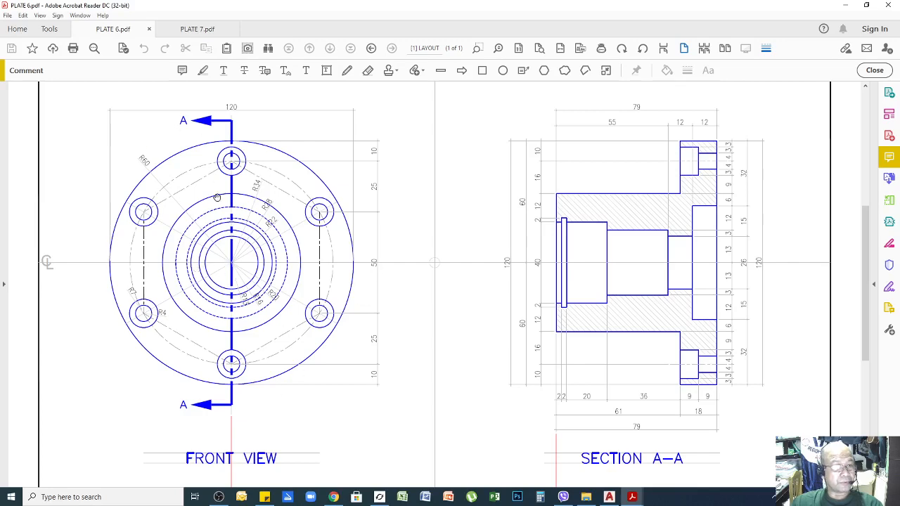
ctrl+scroll(217, 198, up, 1)
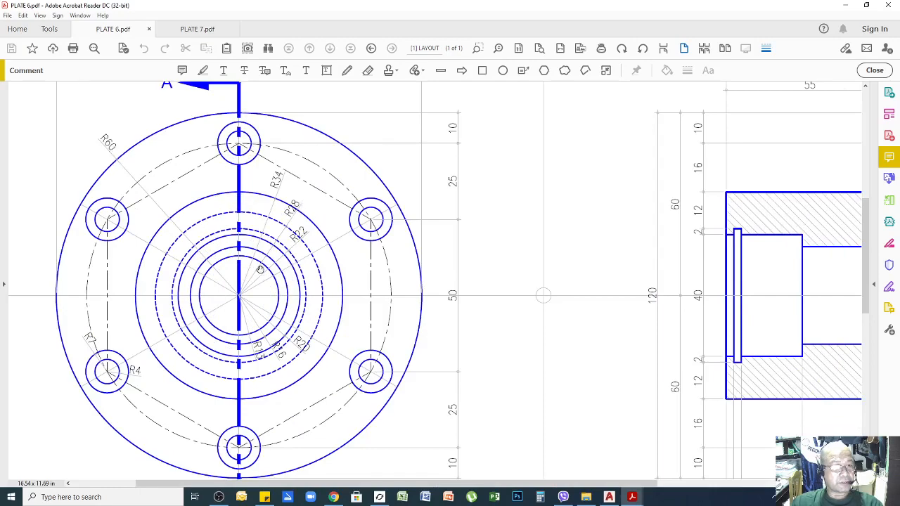
ctrl+scroll(257, 277, up, 3)
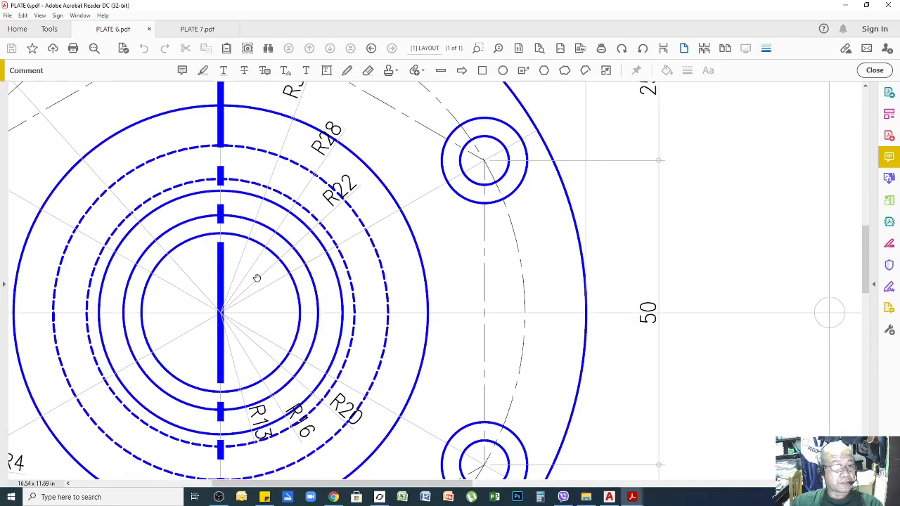
ctrl+scroll(515, 230, down, 3)
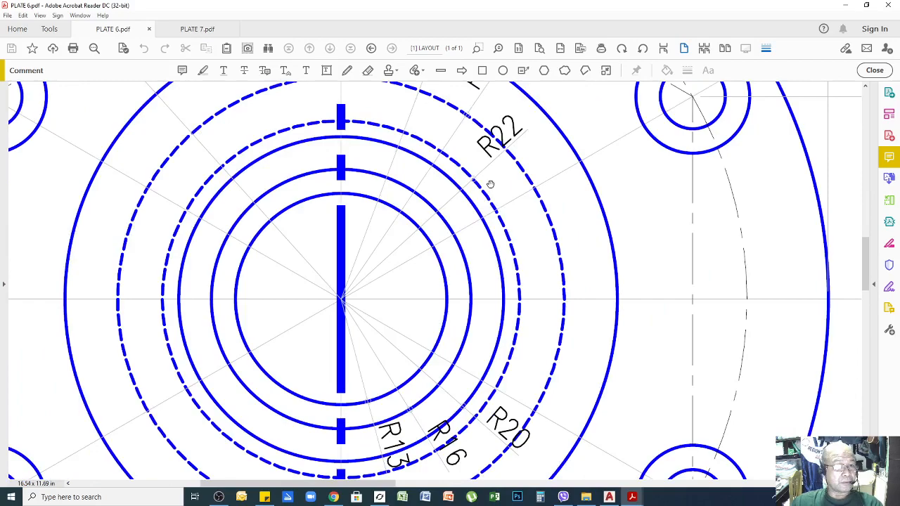
Pan to the concentric circles and zoom in on the R13 to R34 radii.
mouse_move(443, 338)
mouse_down()
mouse_move(509, 190)
mouse_move(552, 202)
mouse_up()
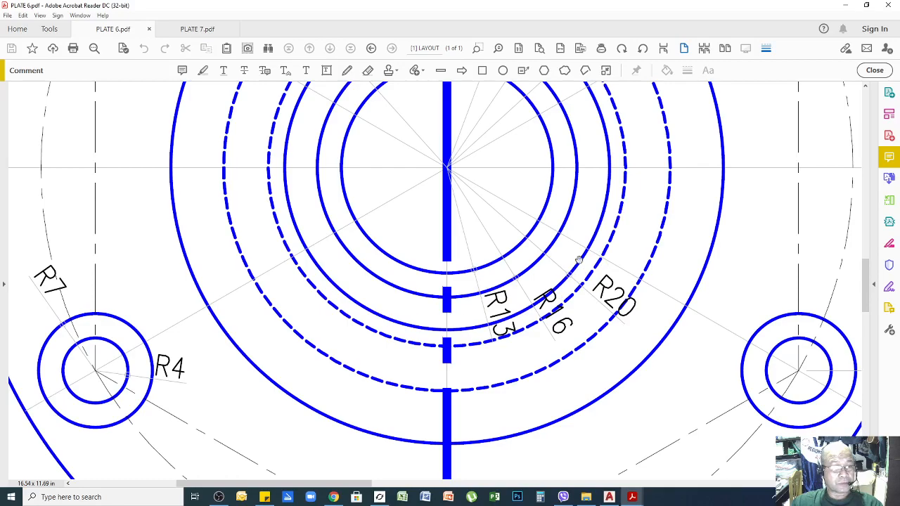
scroll(618, 187, up, 4)
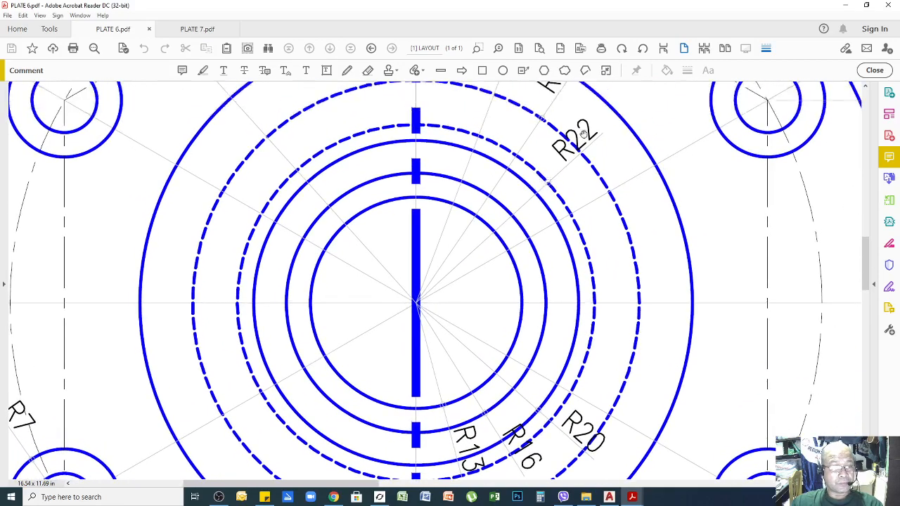
scroll(557, 174, up, 3)
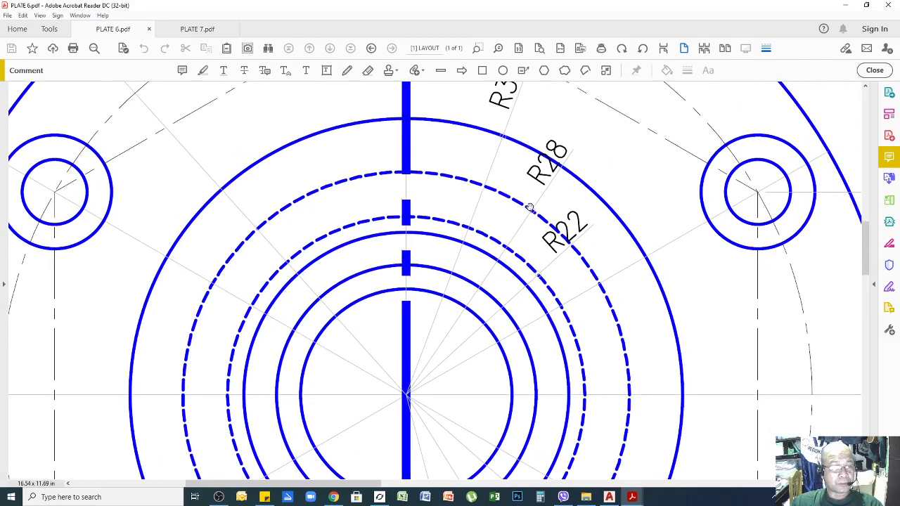
scroll(546, 163, up, 3)
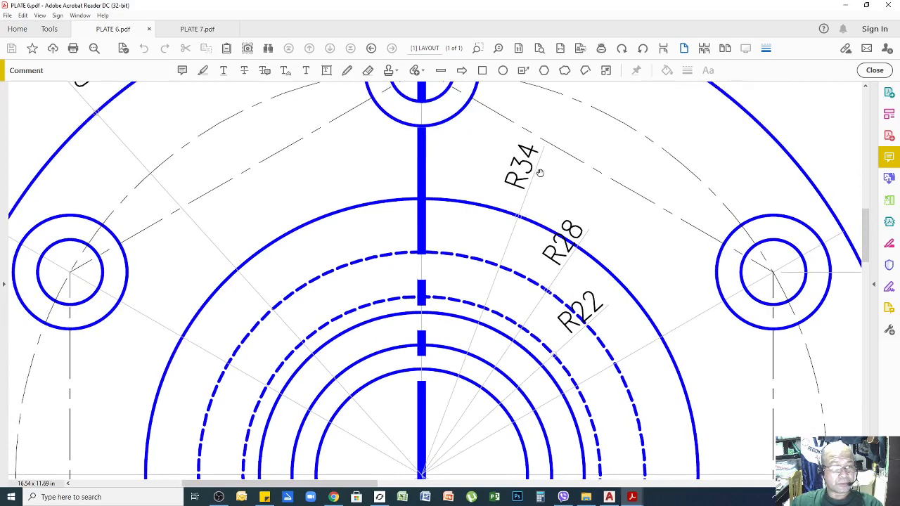
ctrl+scroll(540, 173, down, 2)
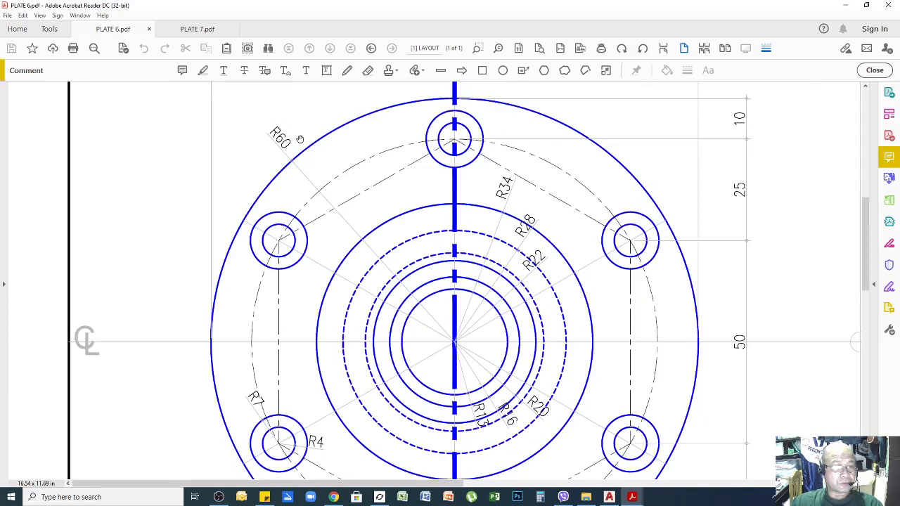
Pan and zoom over the flange front view in PLATE 6.pdf, then return to AutoCAD.
ctrl+scroll(446, 212, down, 2)
ctrl+scroll(538, 271, up, 1)
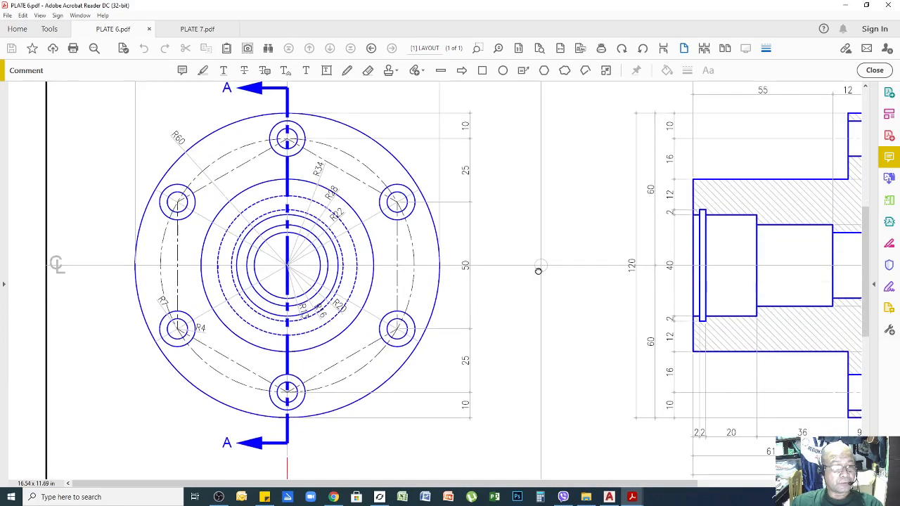
scroll(537, 271, up, 3)
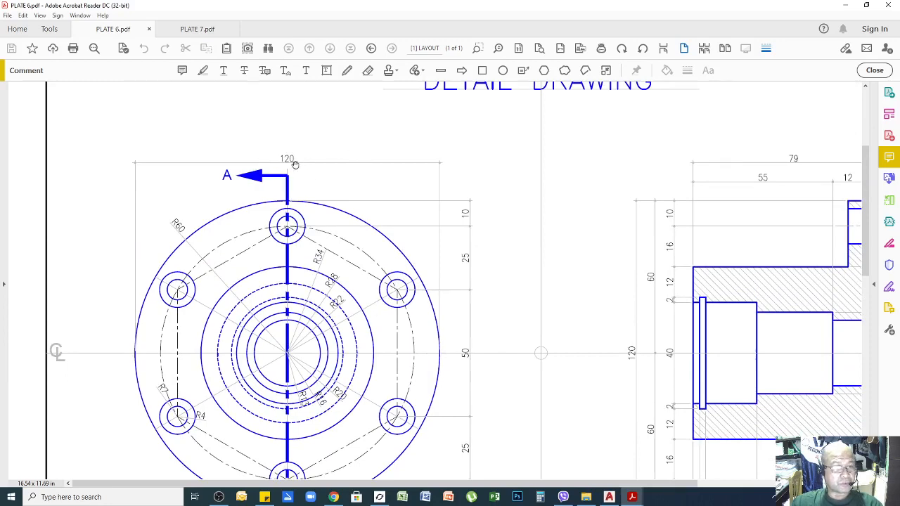
ctrl+scroll(281, 247, up, 2)
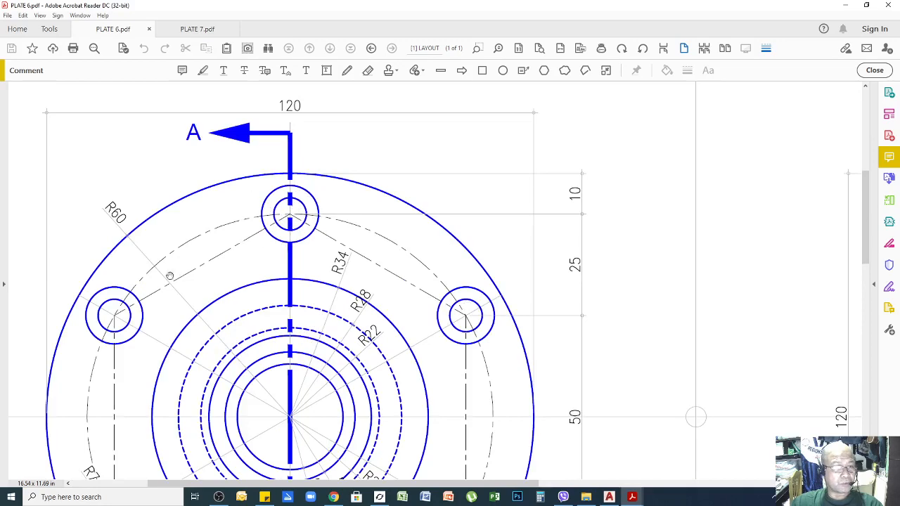
drag(133, 300, 200, 202)
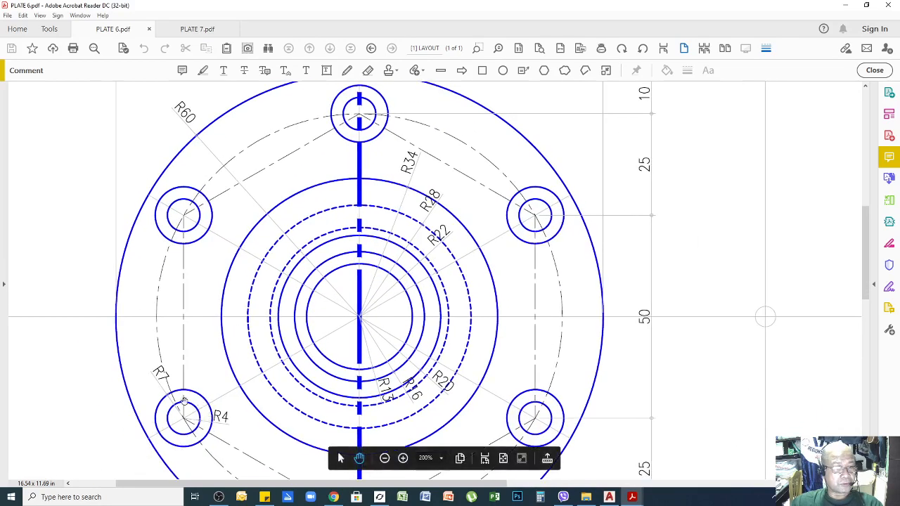
drag(315, 400, 344, 315)
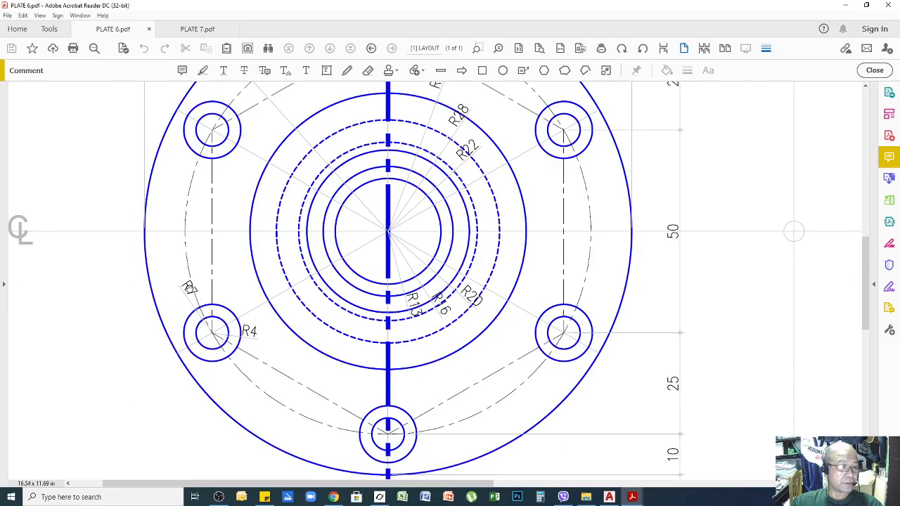
ctrl+scroll(350, 386, down, 1)
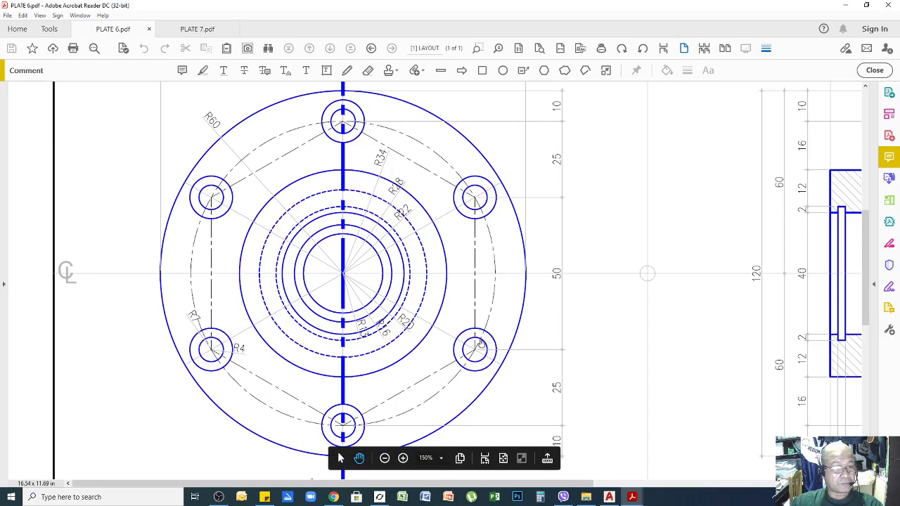
scroll(482, 302, down, 2)
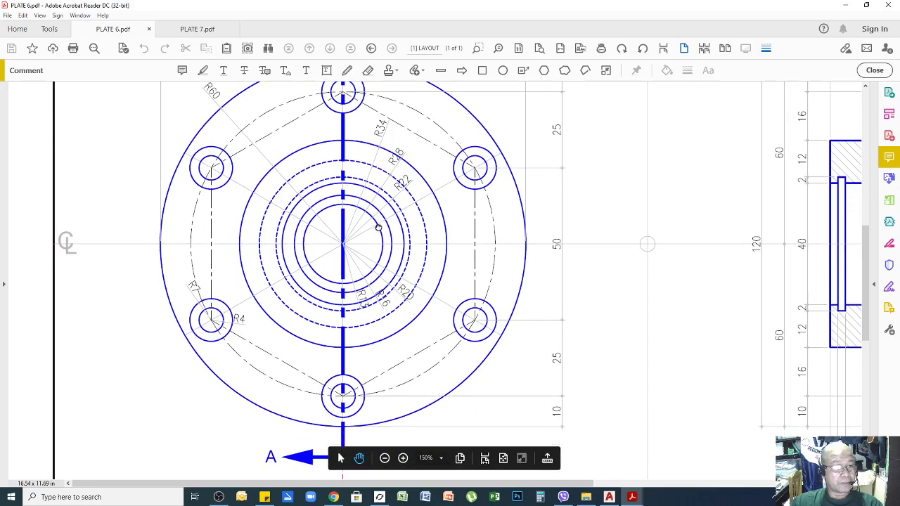
scroll(378, 228, up, 3)
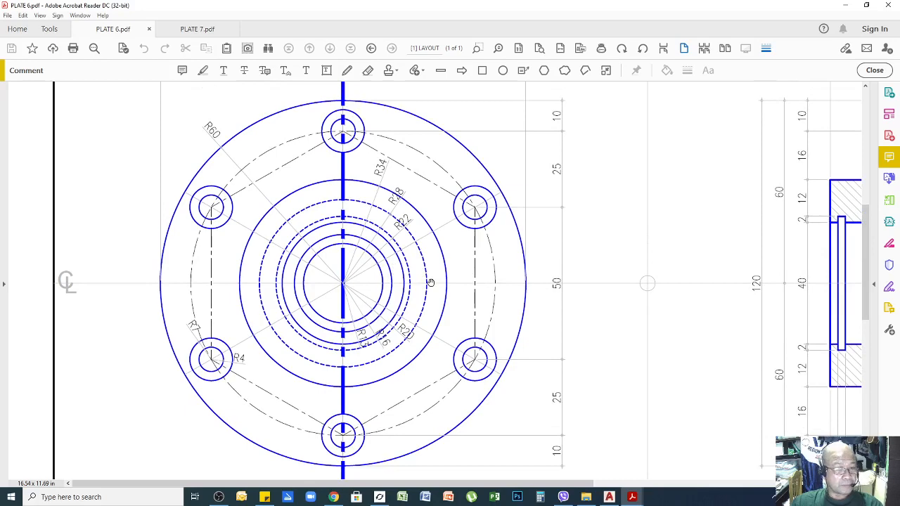
ctrl+scroll(431, 282, down, 1)
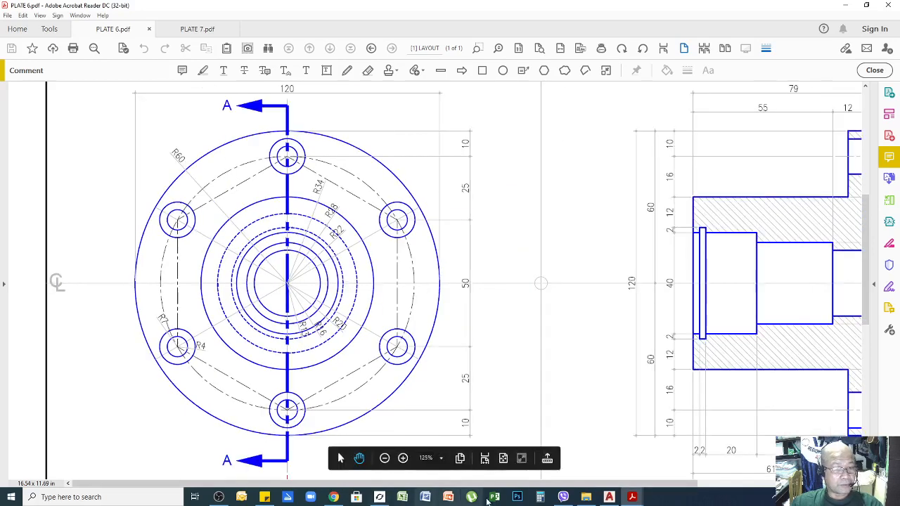
click(609, 497)
Switch to model space and select the dashed bolt circle in the flange front view.
scroll(637, 380, down, 2)
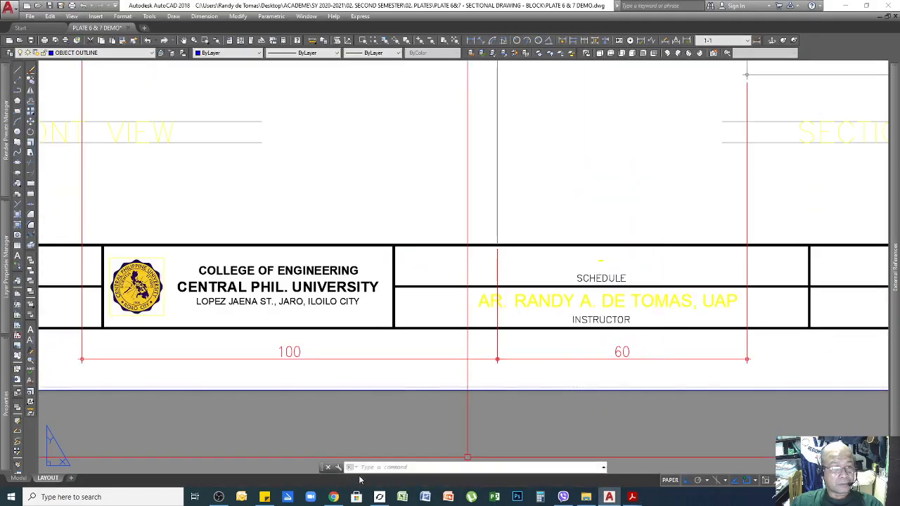
click(19, 478)
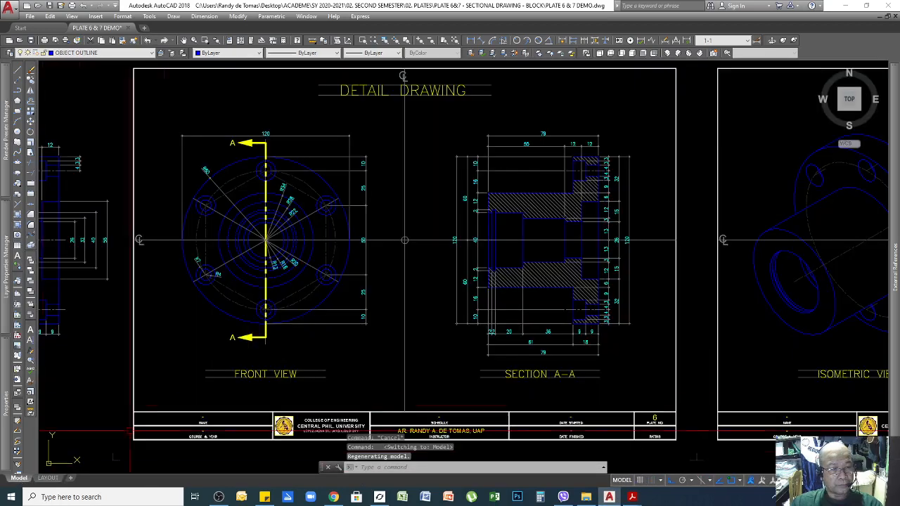
scroll(175, 191, up, 4)
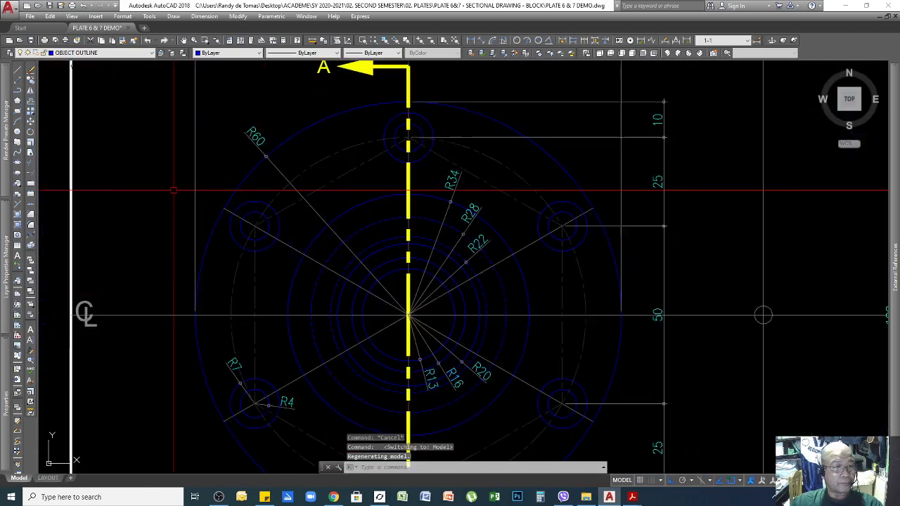
click(500, 170)
scroll(500, 170, down, 2)
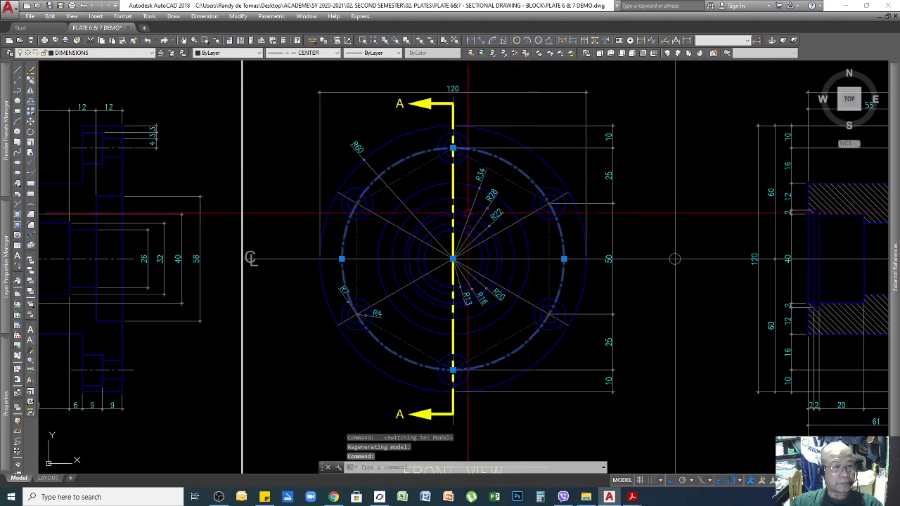
scroll(477, 203, up, 2)
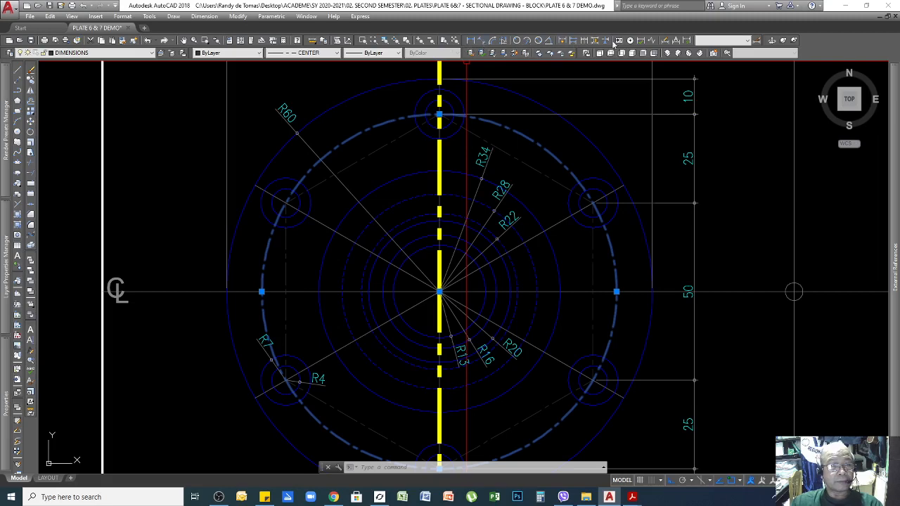
Dimension the dashed bolt circle with an R50 radius label placed at its lower left.
click(517, 41)
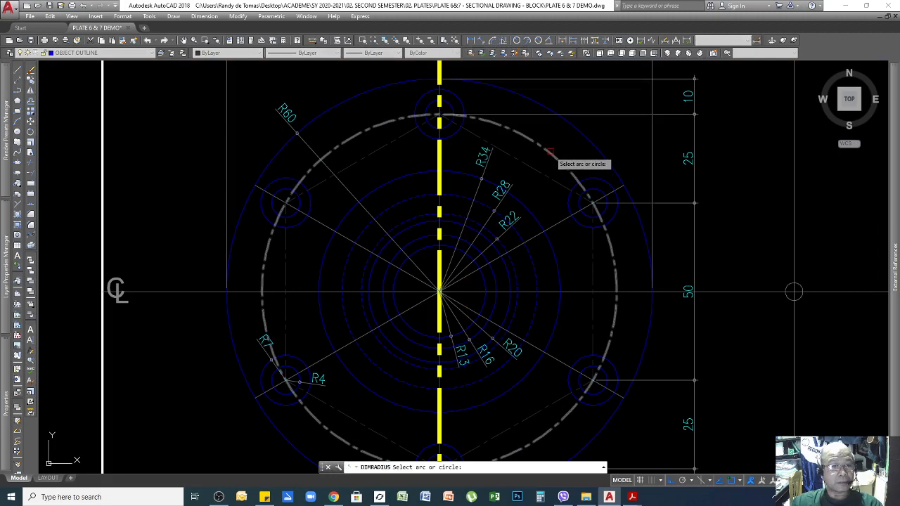
scroll(495, 268, down, 1)
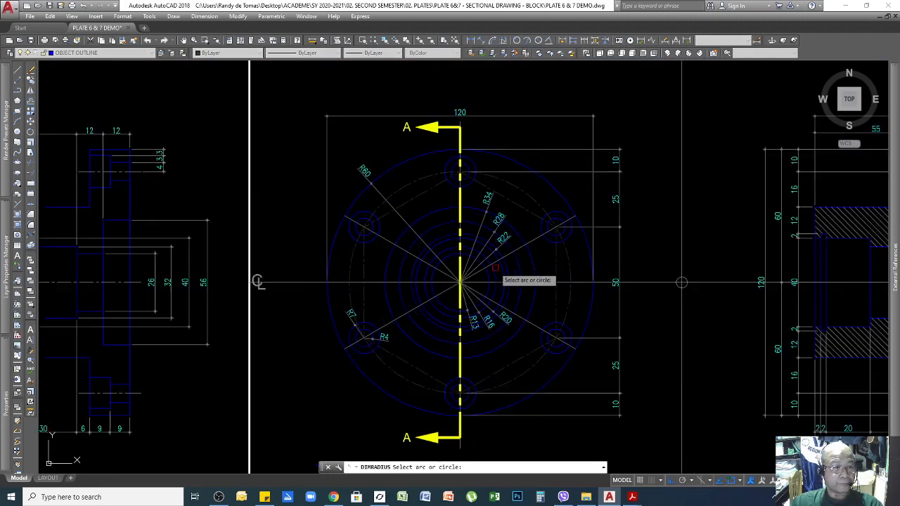
click(410, 383)
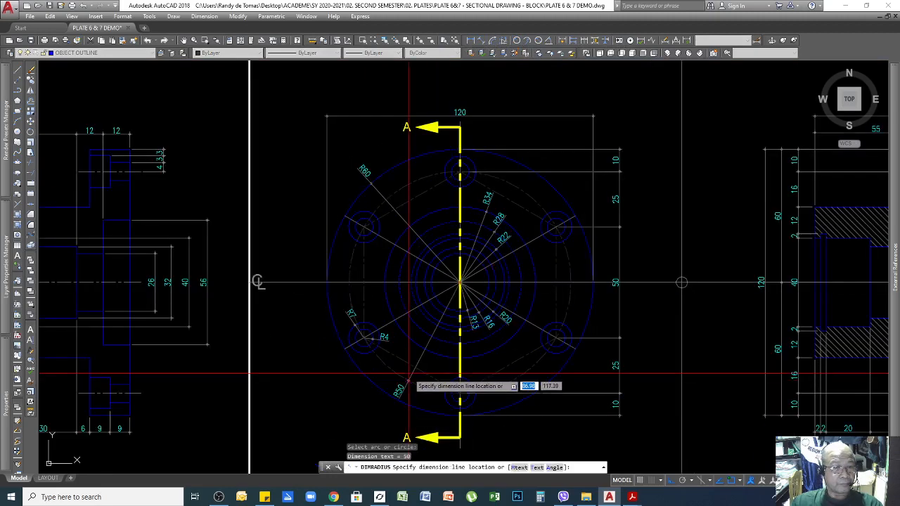
scroll(412, 394, up, 4)
scroll(418, 382, down, 1)
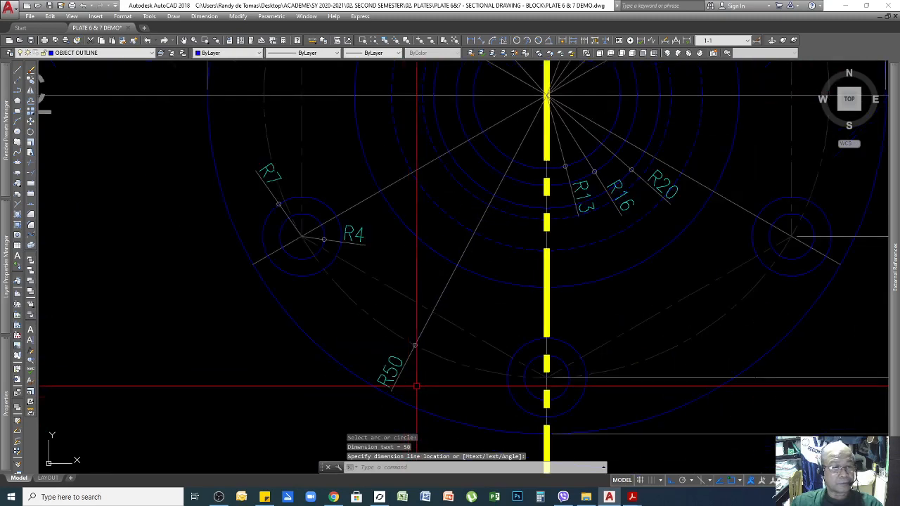
scroll(417, 380, down, 3)
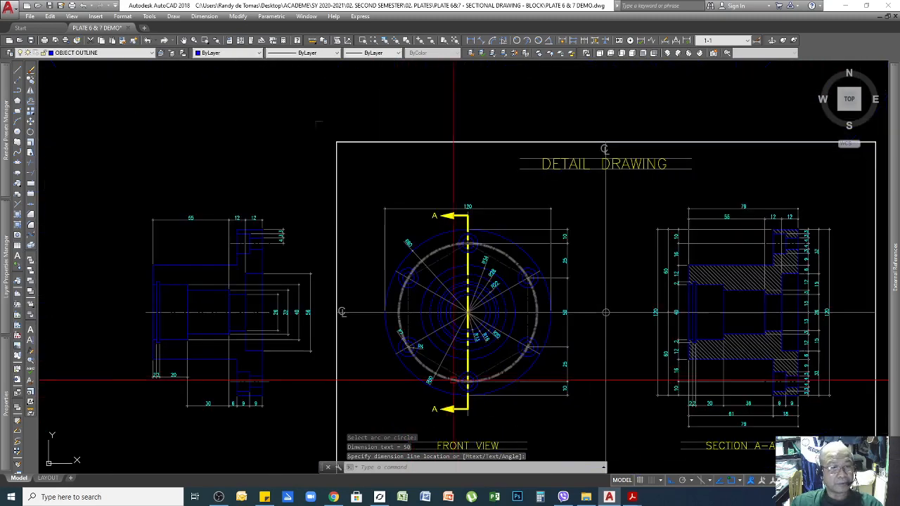
scroll(464, 377, up, 2)
click(464, 377)
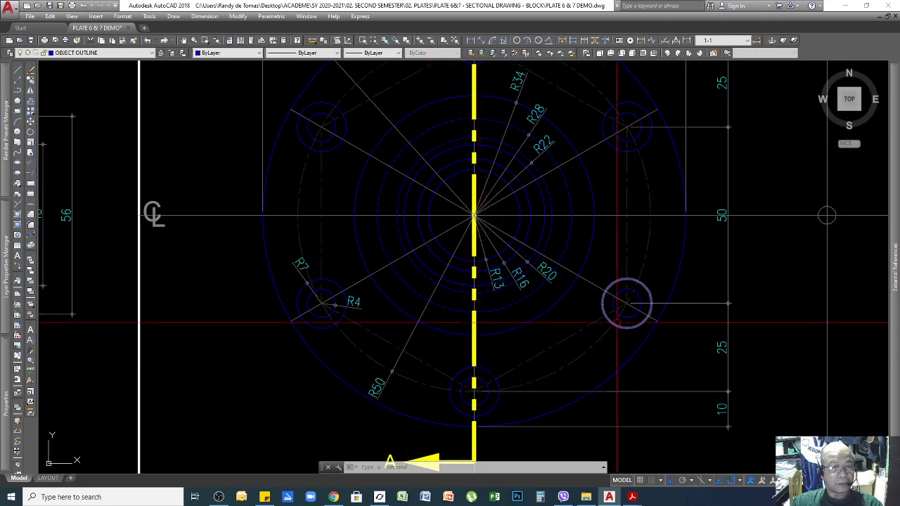
scroll(597, 199, down, 3)
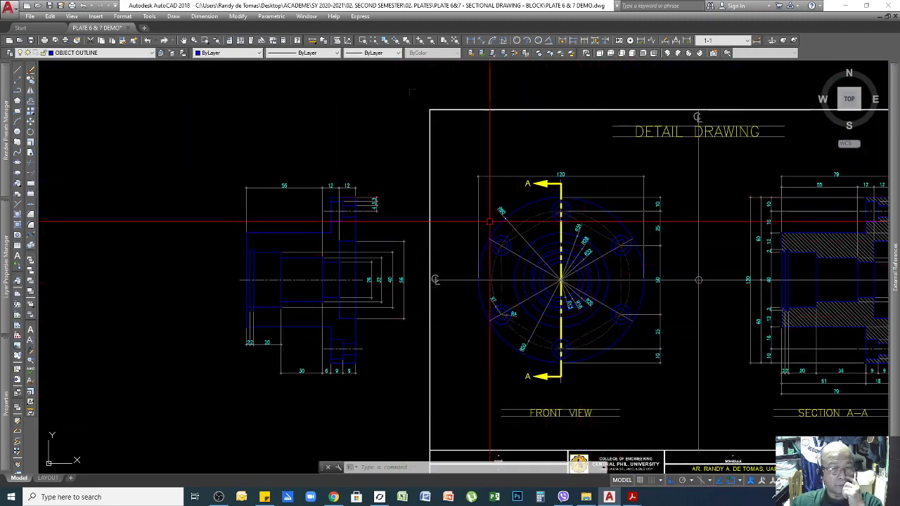
scroll(578, 228, up, 5)
scroll(568, 229, down, 2)
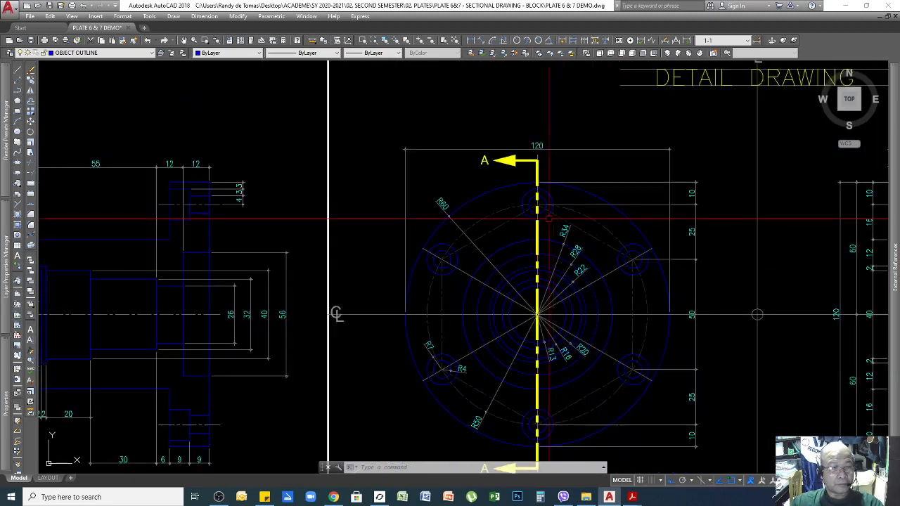
scroll(498, 417, up, 2)
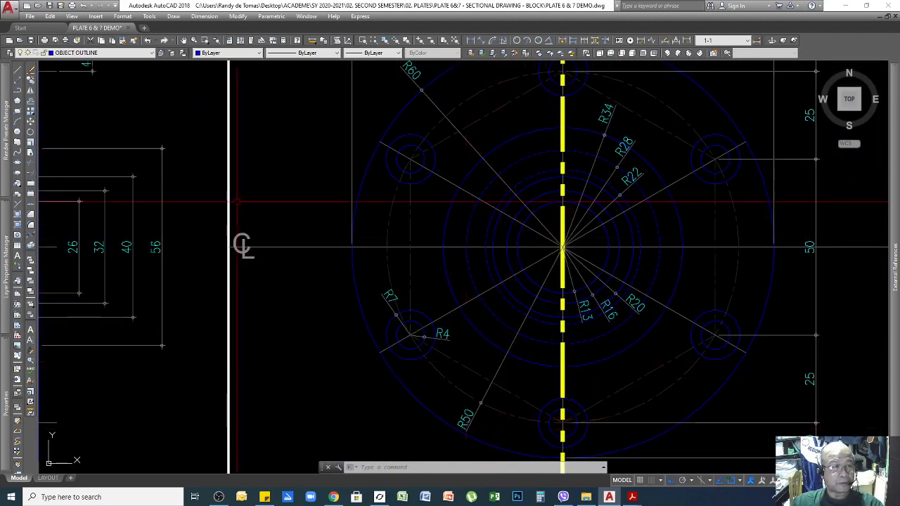
Draw a 6-sided inscribed polygon at the flange centre with a corner on the top bolt-hole centre.
click(18, 102)
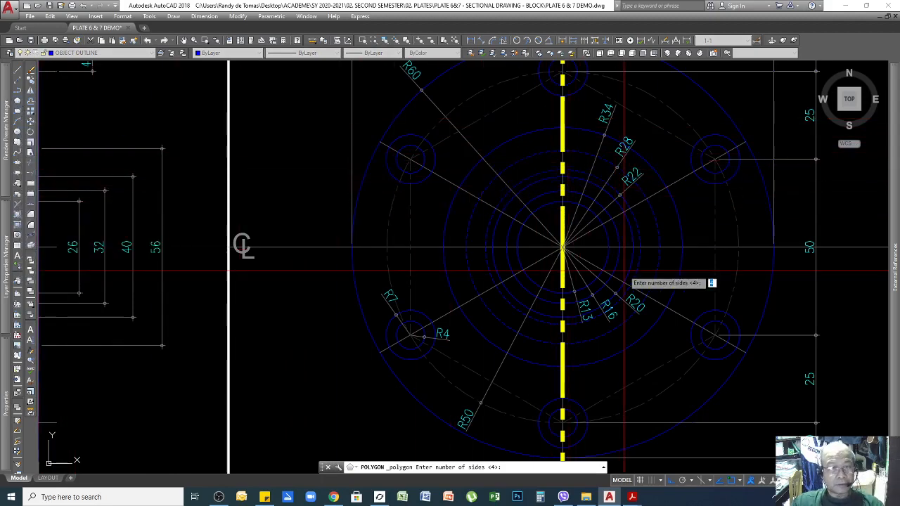
scroll(627, 278, down, 2)
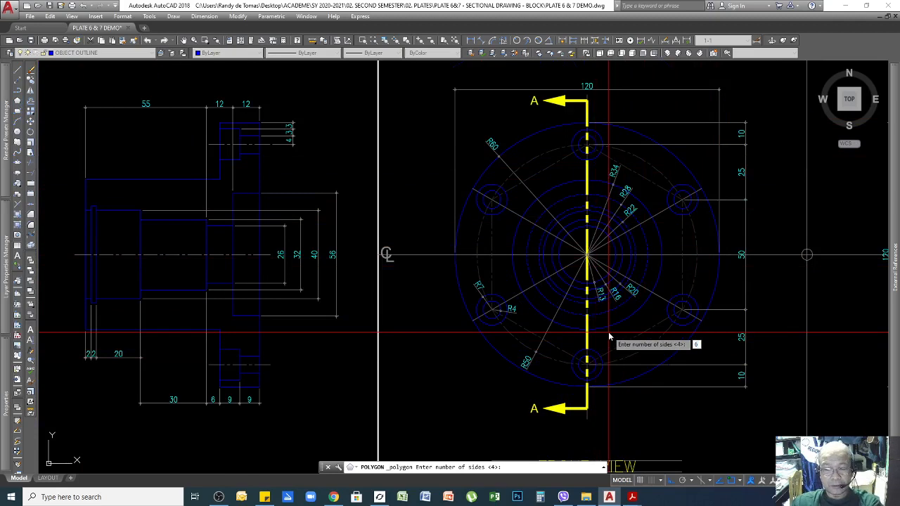
key(Return)
scroll(587, 255, up, 3)
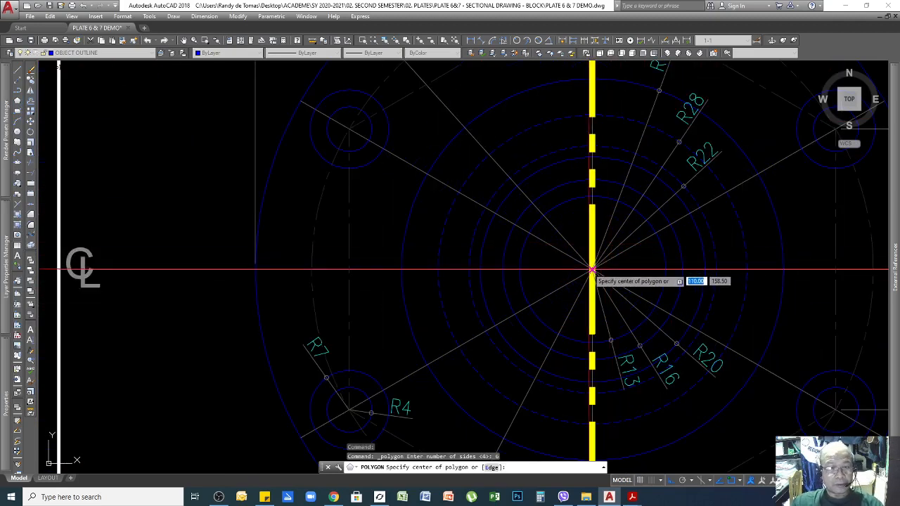
click(592, 269)
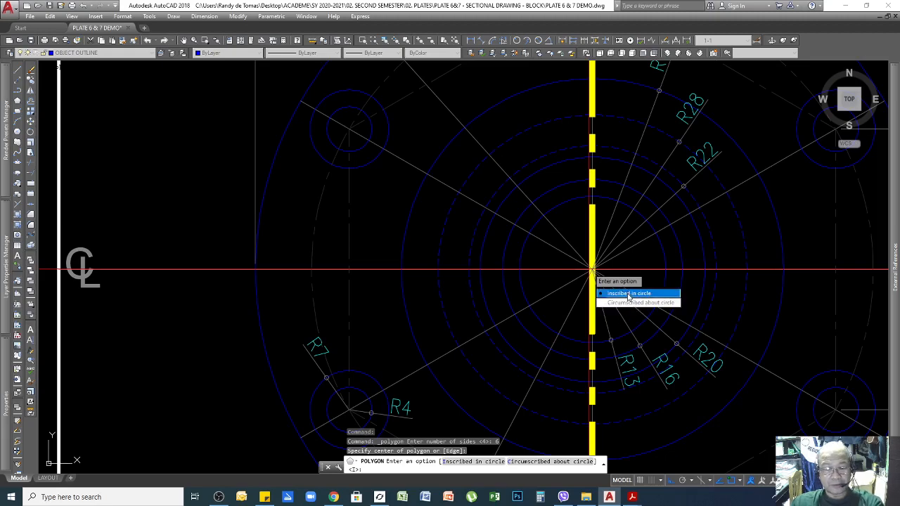
key(Return)
scroll(555, 300, down, 4)
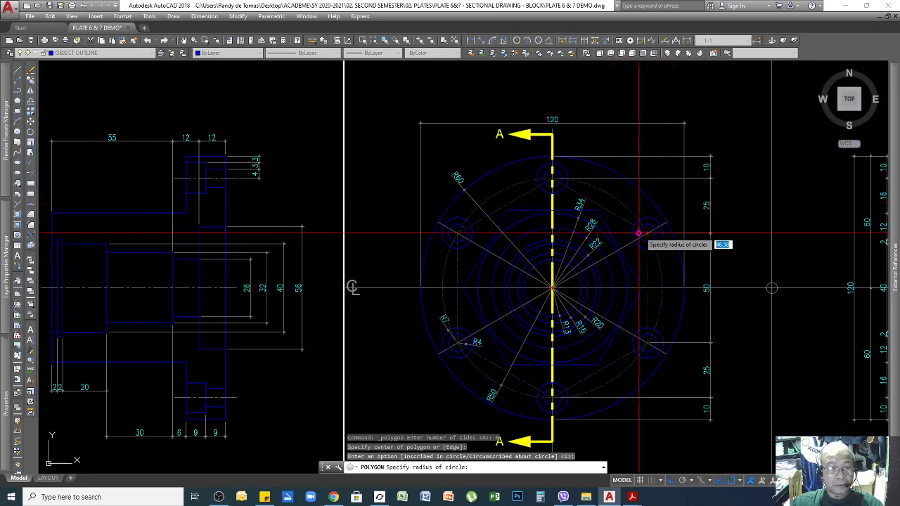
scroll(533, 197, up, 2)
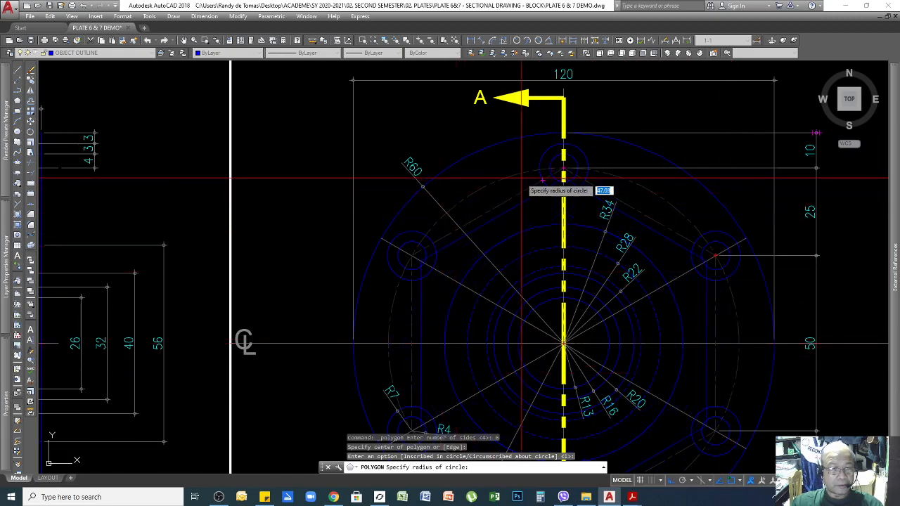
click(564, 168)
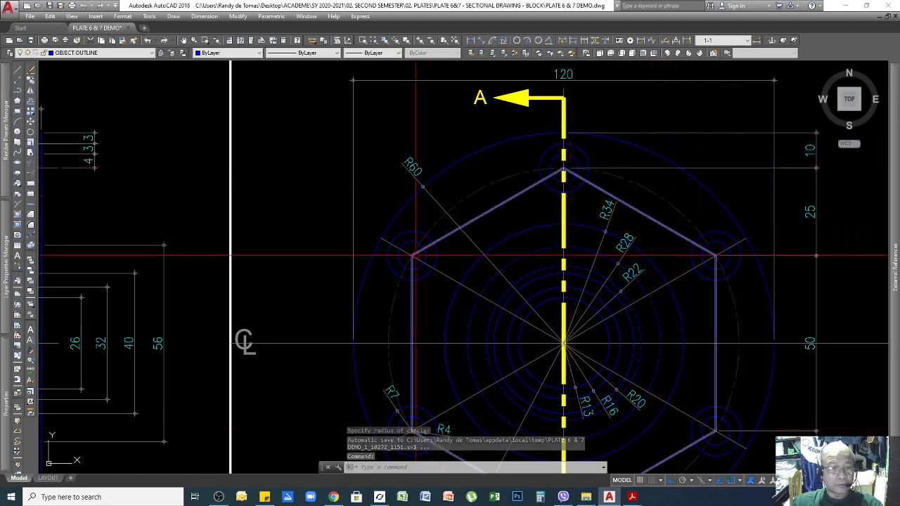
Undo and erase the hexagon outline, then zoom to review the front view and Section A–A.
key(ctrl+z)
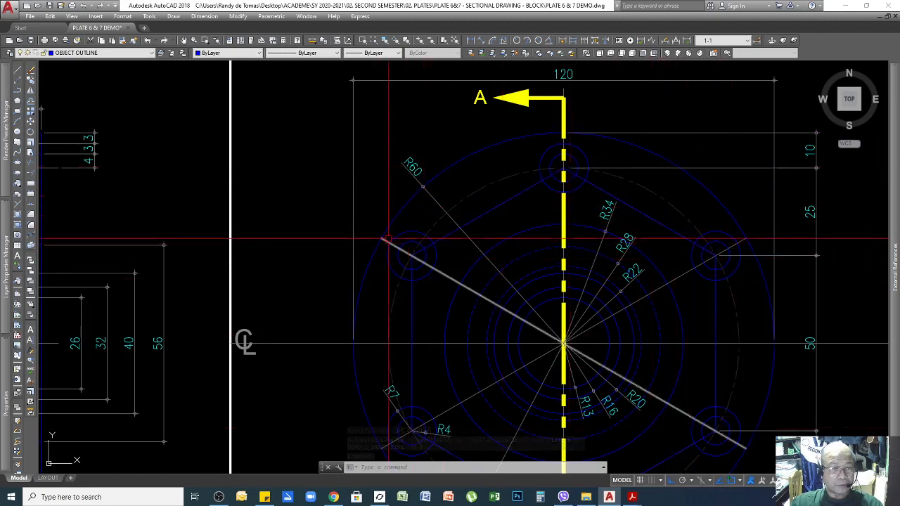
click(482, 215)
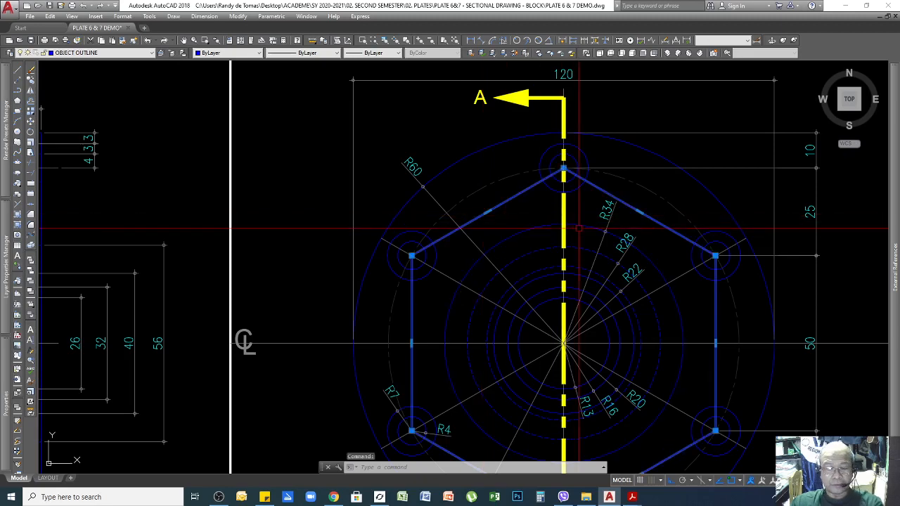
key(Delete)
scroll(475, 179, down, 3)
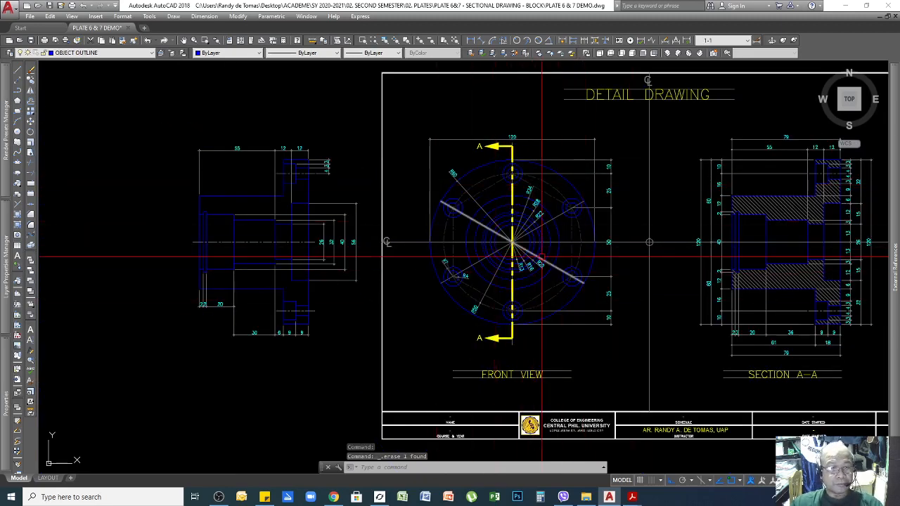
scroll(541, 256, up, 2)
scroll(562, 246, down, 6)
scroll(718, 234, up, 6)
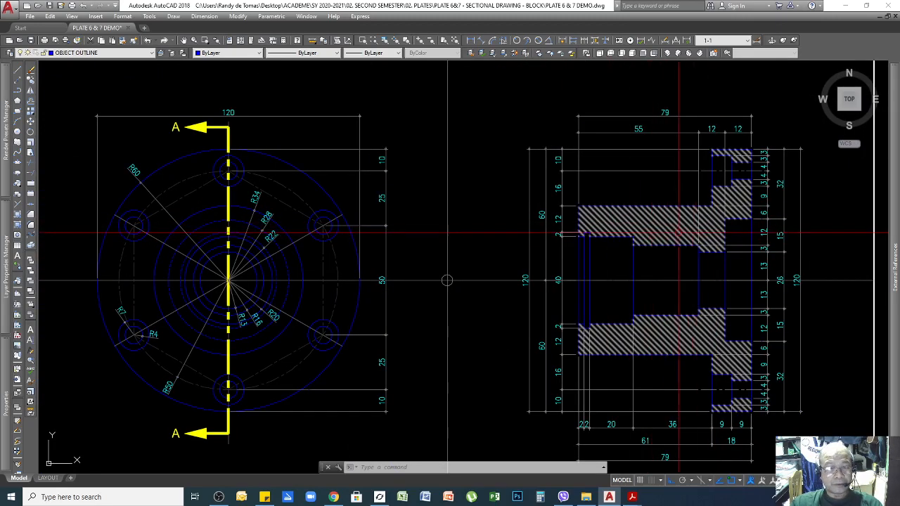
scroll(679, 232, down, 4)
scroll(696, 225, up, 3)
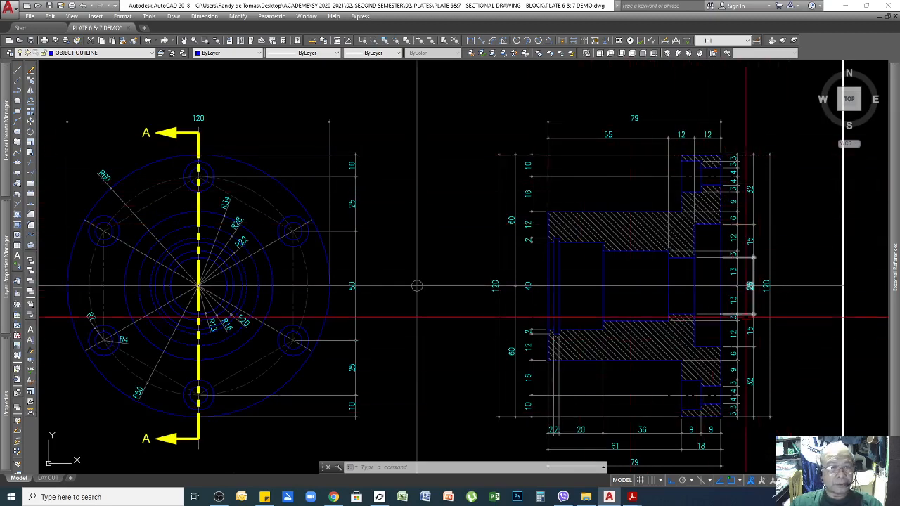
scroll(568, 230, up, 2)
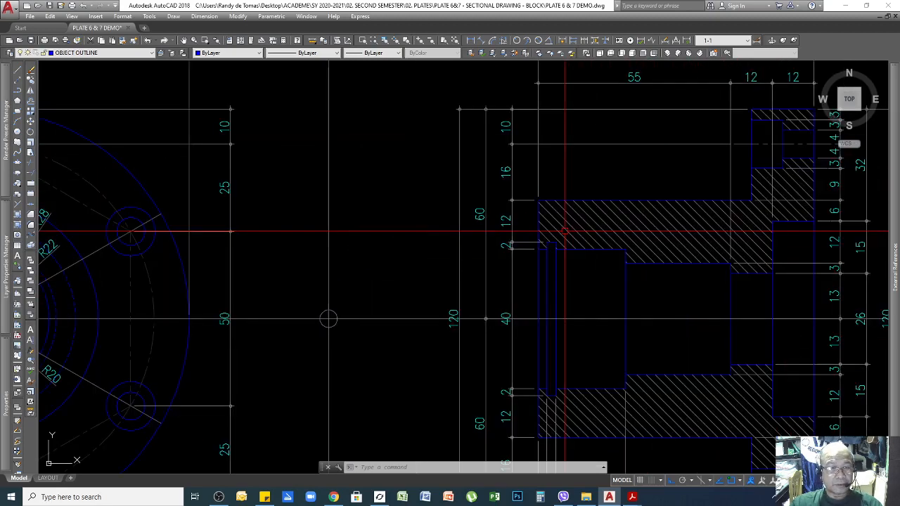
scroll(328, 318, down, 2)
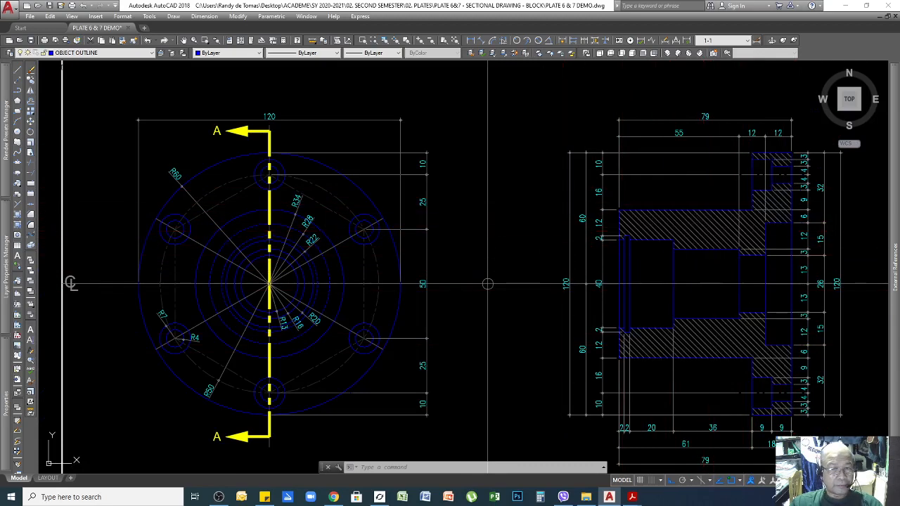
click(703, 238)
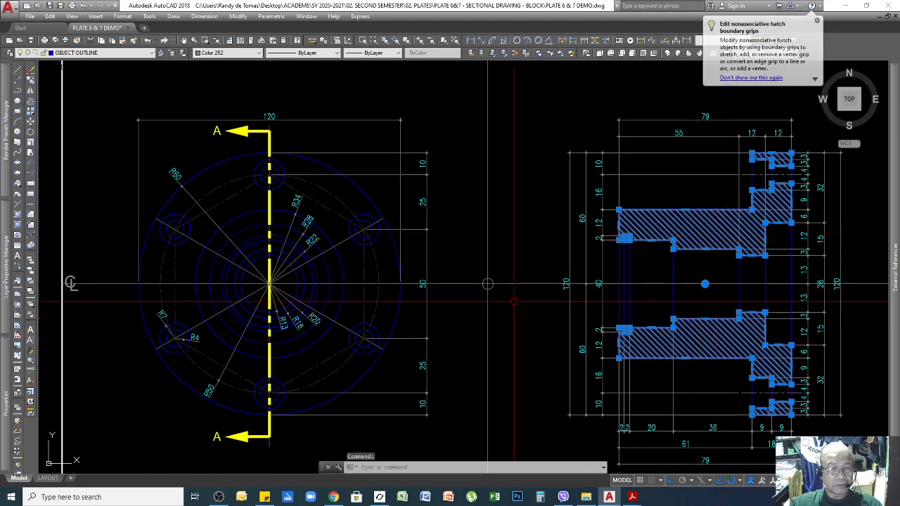
scroll(514, 302, down, 2)
scroll(626, 267, up, 4)
key(Delete)
key(Escape)
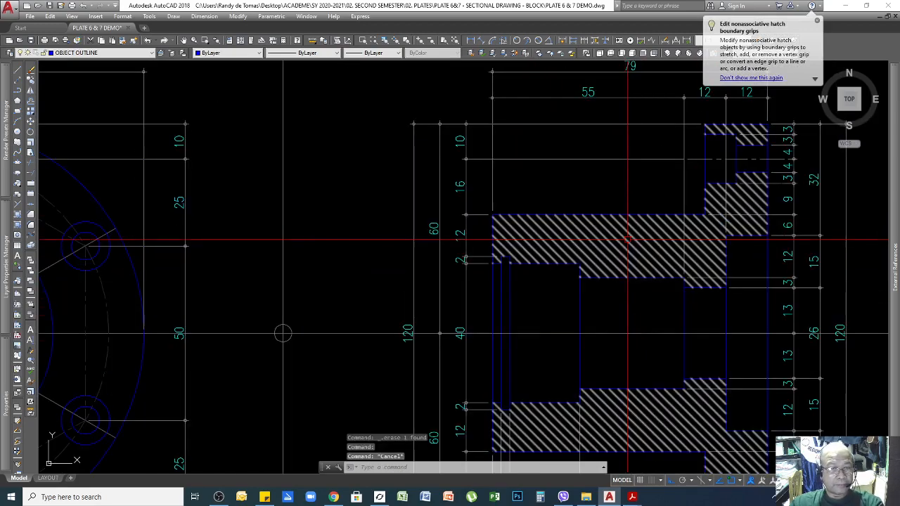
click(627, 240)
scroll(698, 246, down, 2)
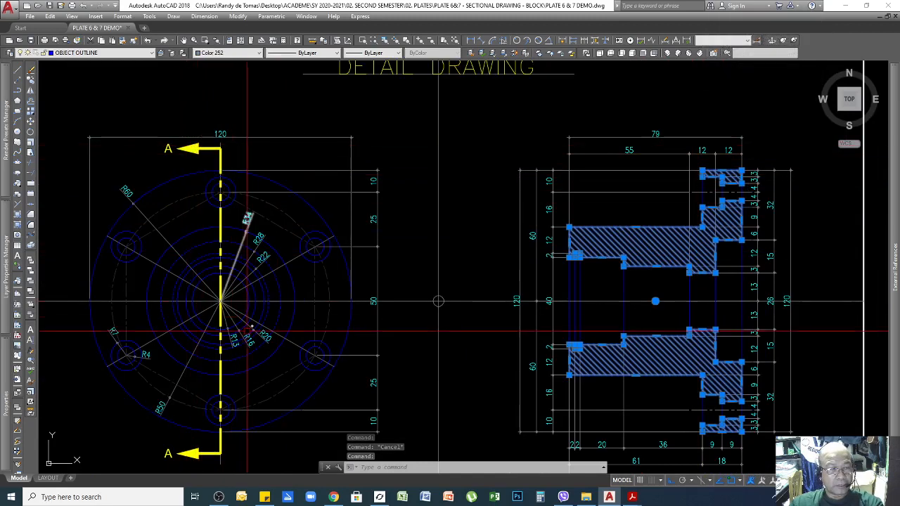
key(Escape)
scroll(719, 246, up, 4)
click(565, 225)
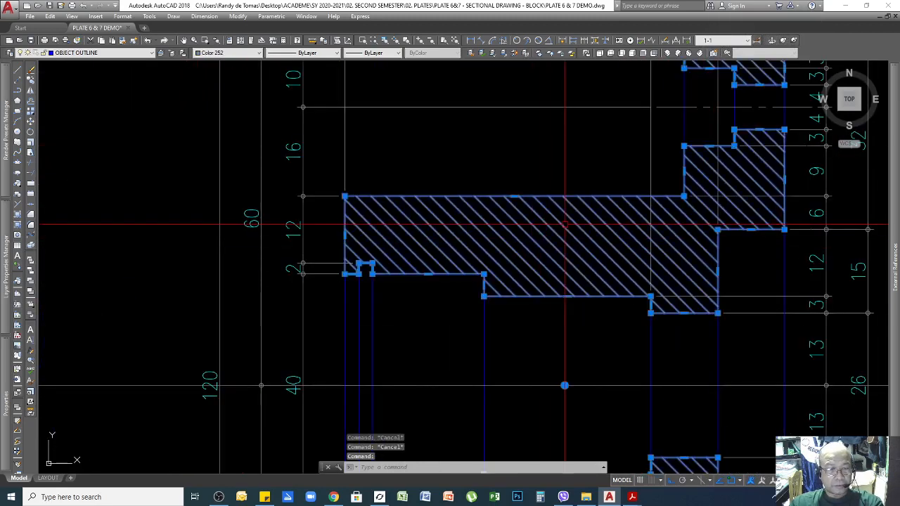
scroll(601, 236, down, 4)
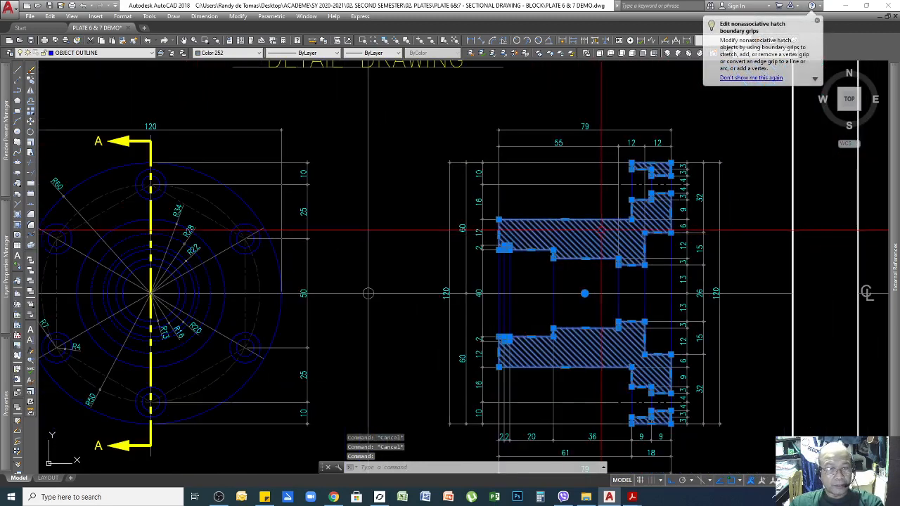
key(Escape)
click(593, 239)
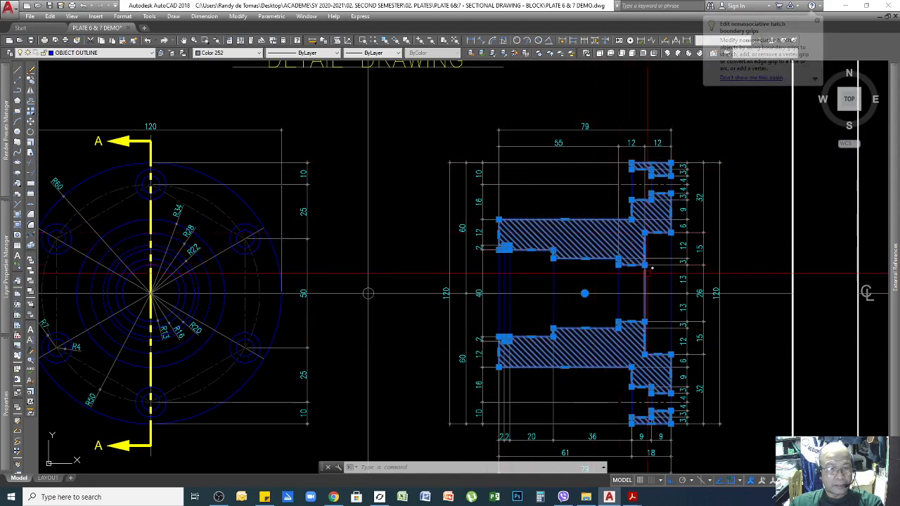
key(Escape)
click(598, 346)
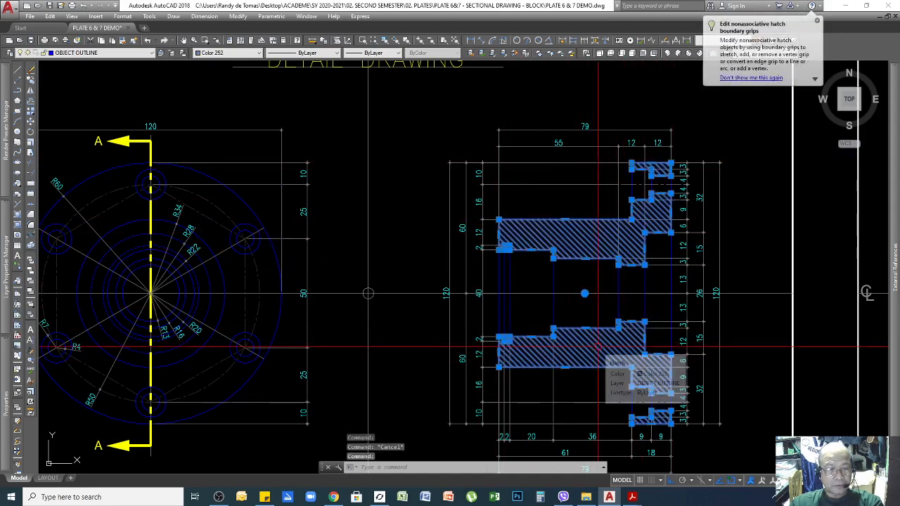
scroll(599, 347, down, 2)
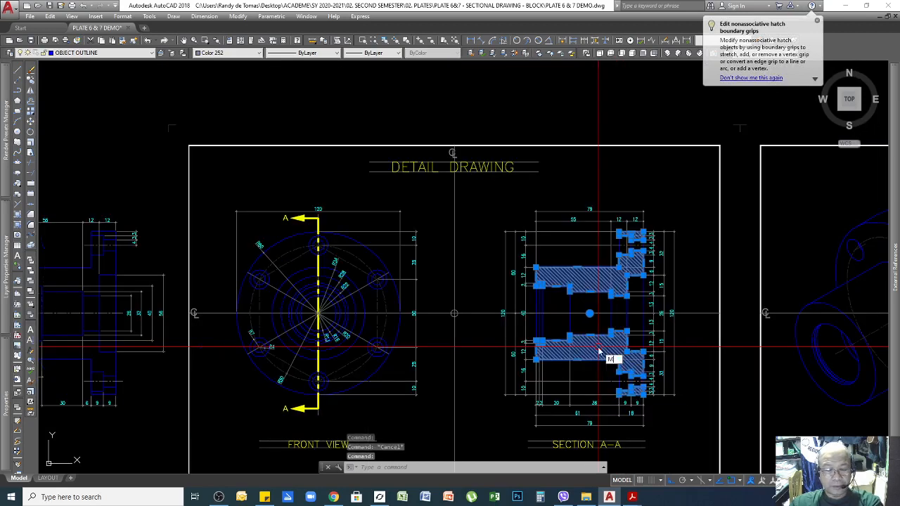
text(M)
key(Return)
click(606, 302)
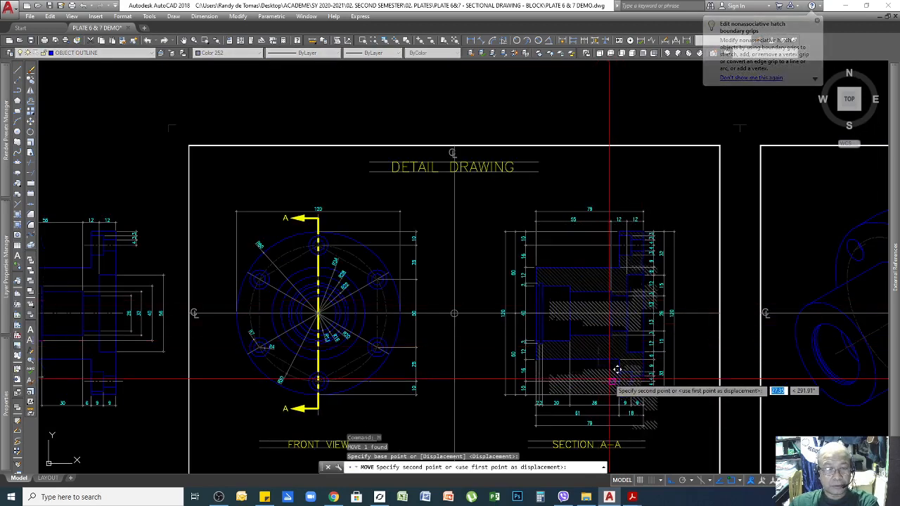
scroll(609, 325, down, 4)
click(616, 266)
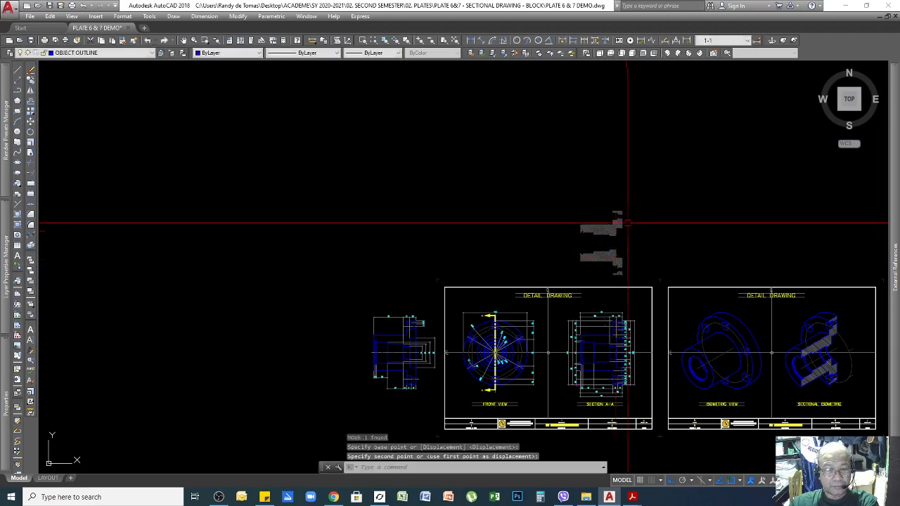
scroll(617, 265, up, 3)
scroll(582, 328, down, 3)
scroll(583, 328, up, 5)
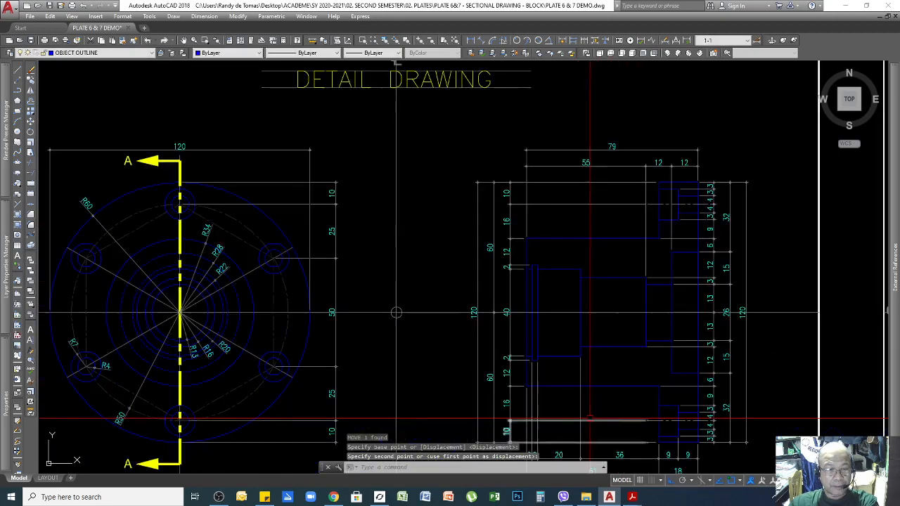
scroll(626, 369, down, 4)
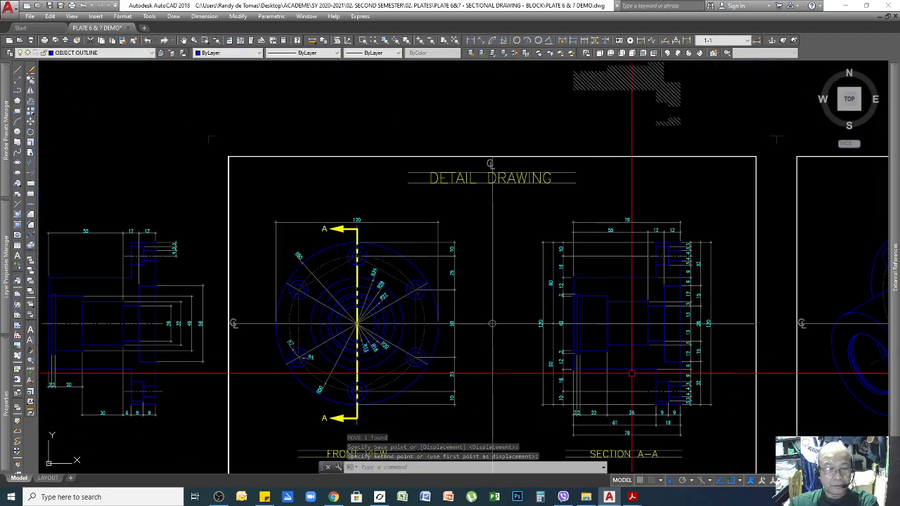
scroll(625, 376, down, 2)
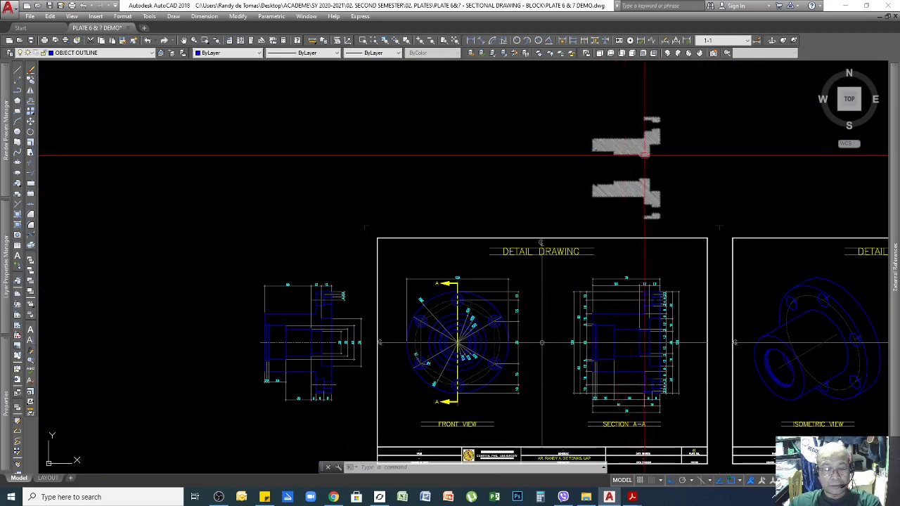
text(U)
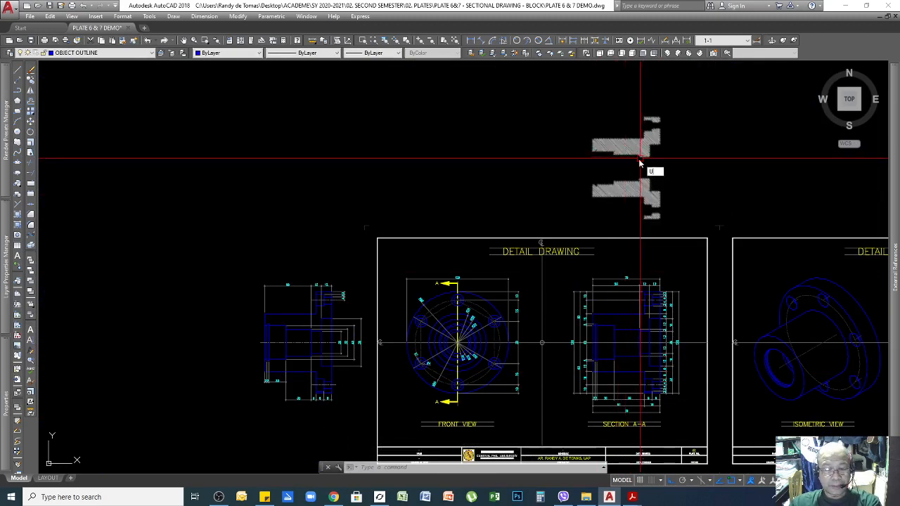
key(Return)
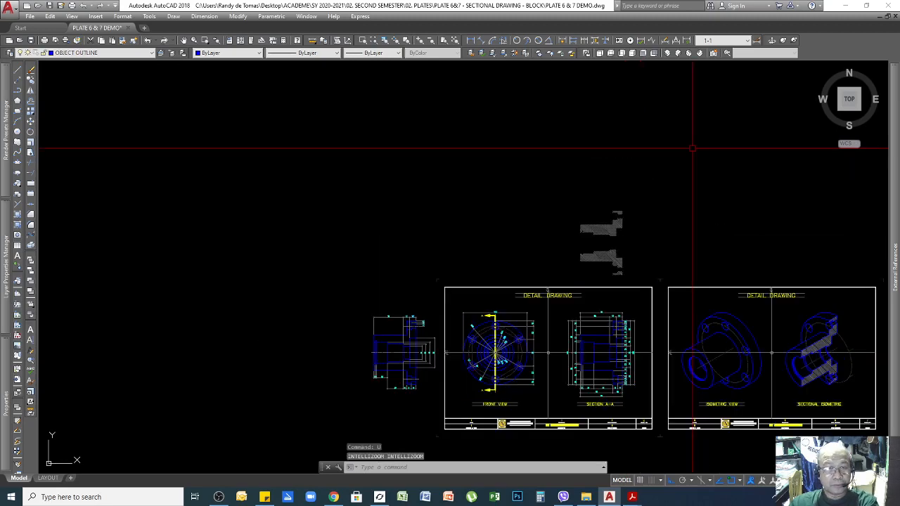
scroll(563, 320, up, 4)
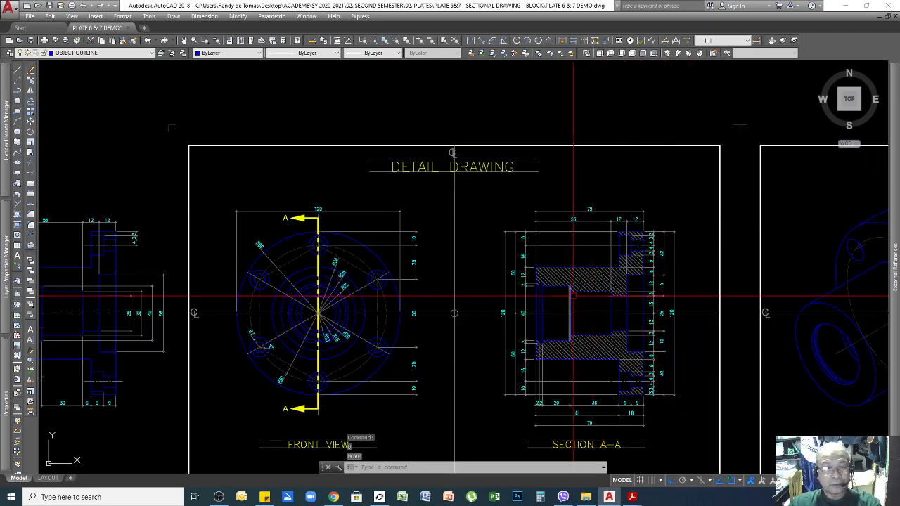
scroll(573, 295, up, 4)
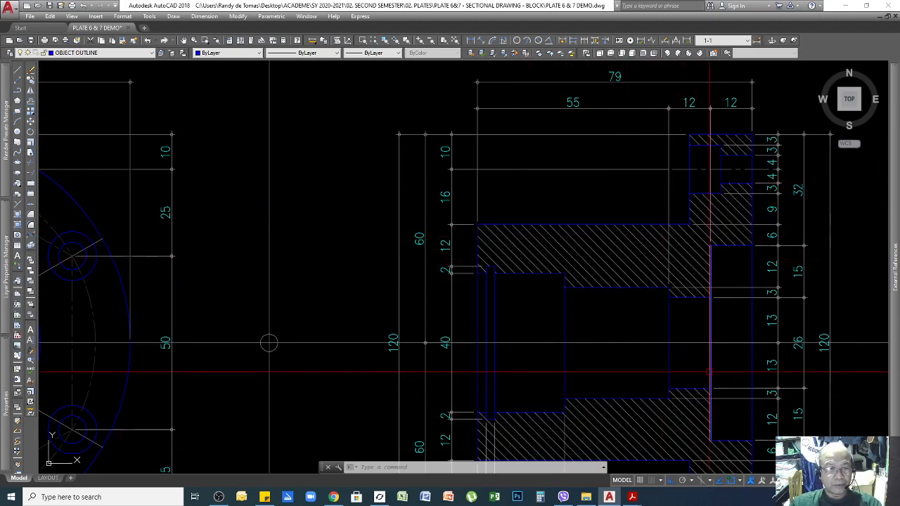
scroll(710, 373, down, 2)
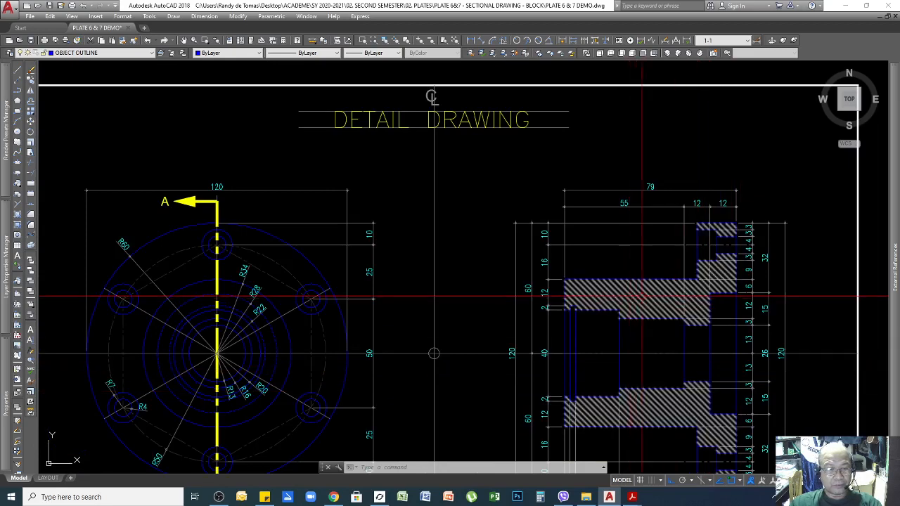
scroll(672, 309, down, 2)
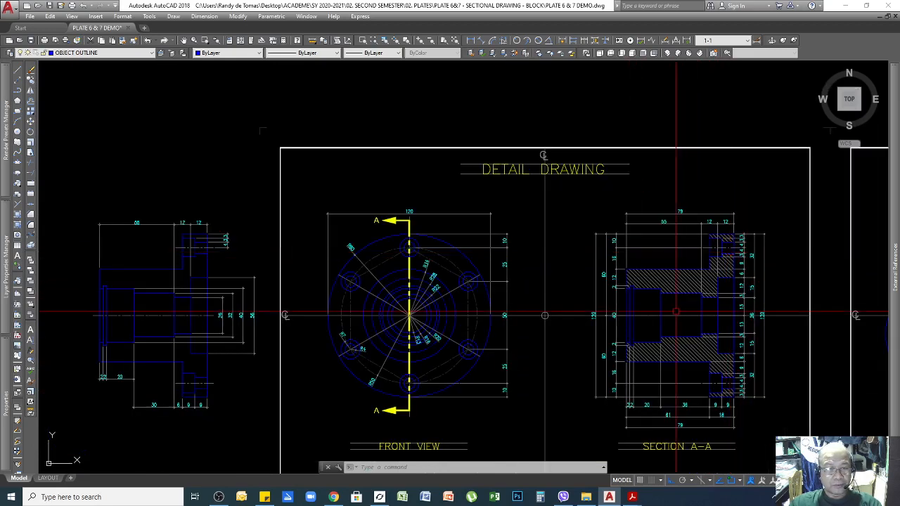
scroll(675, 311, up, 2)
click(636, 261)
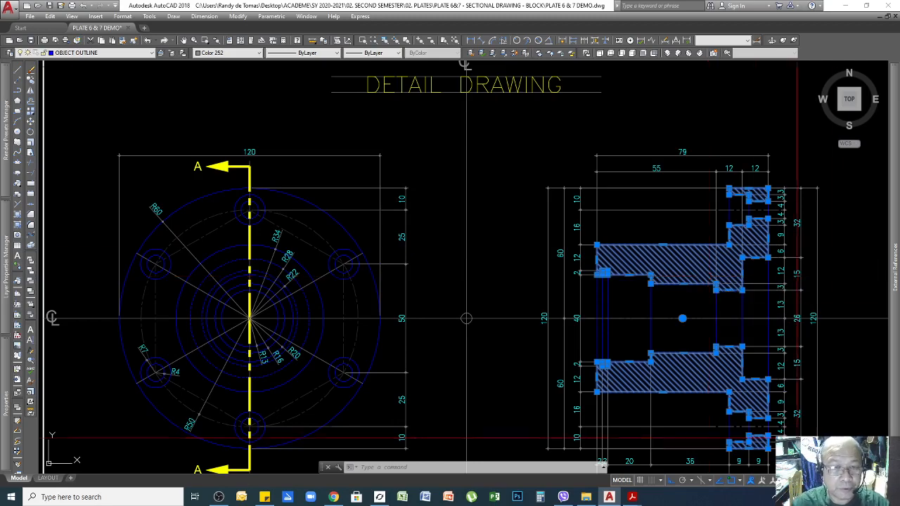
key(Escape)
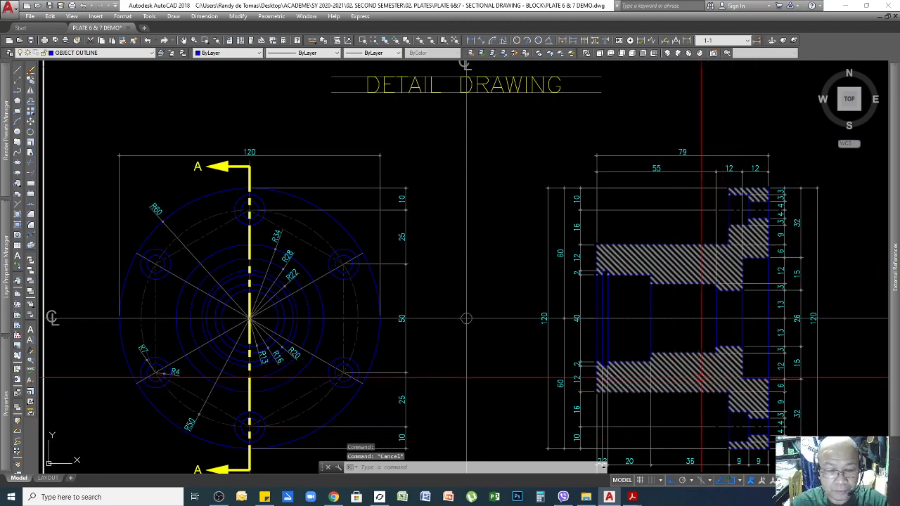
text(LI)
key(Return)
click(692, 371)
key(Return)
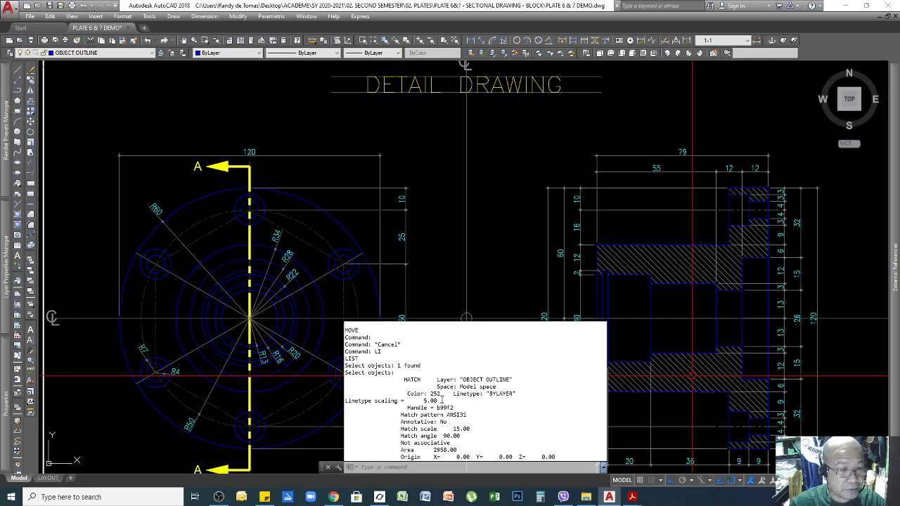
drag(441, 400, 421, 400)
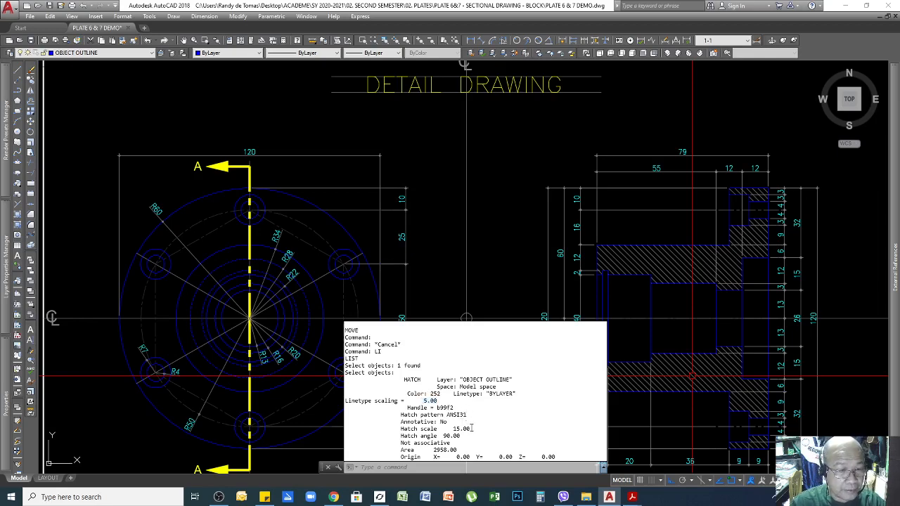
drag(470, 429, 454, 428)
click(455, 435)
drag(461, 436, 441, 436)
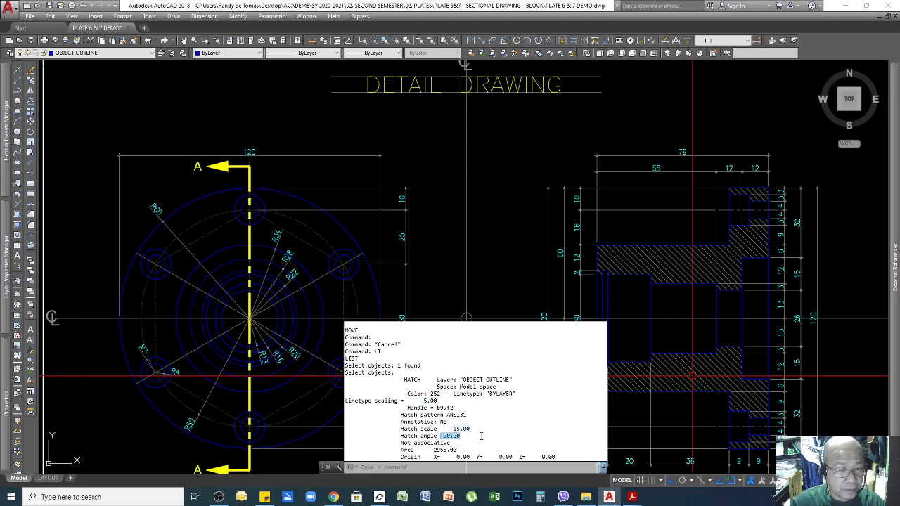
click(464, 435)
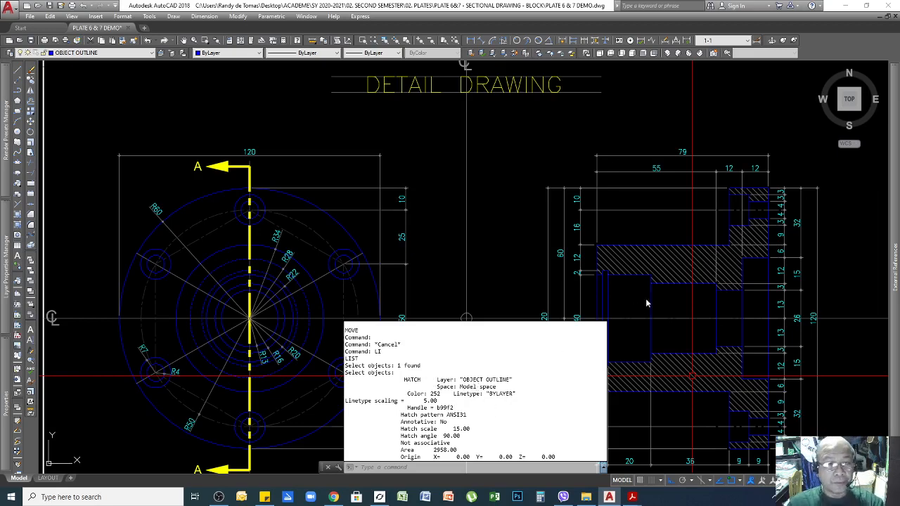
key(Escape)
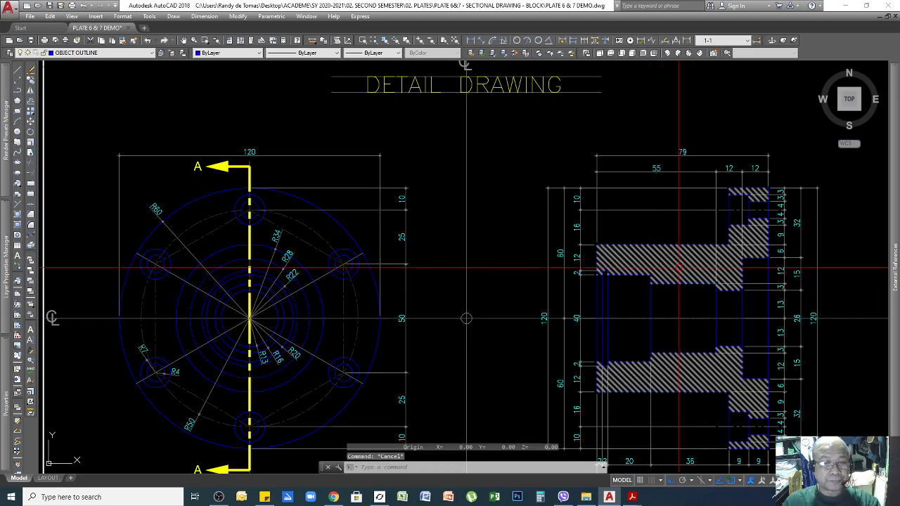
click(679, 267)
key(Escape)
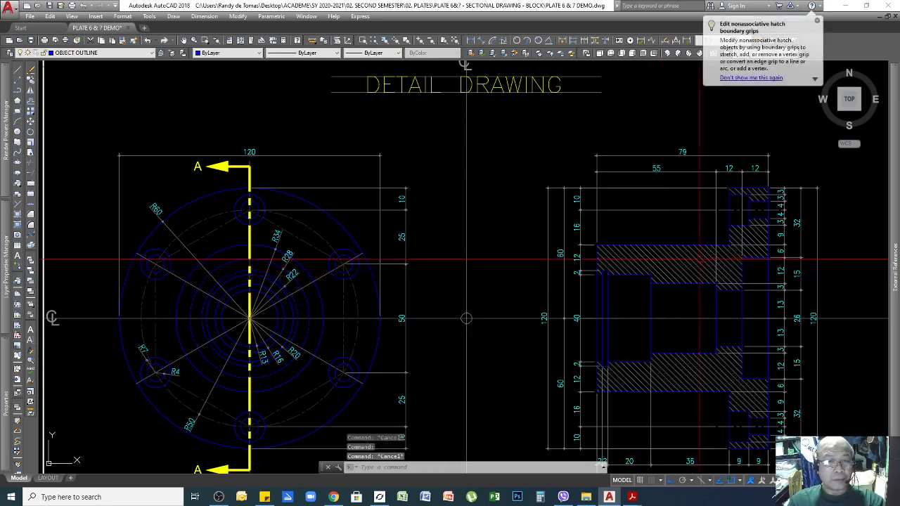
click(700, 260)
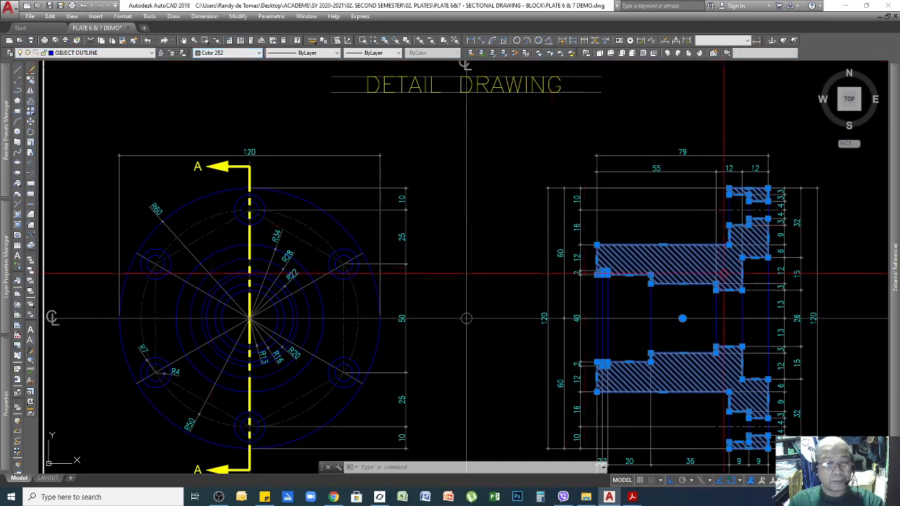
key(Escape)
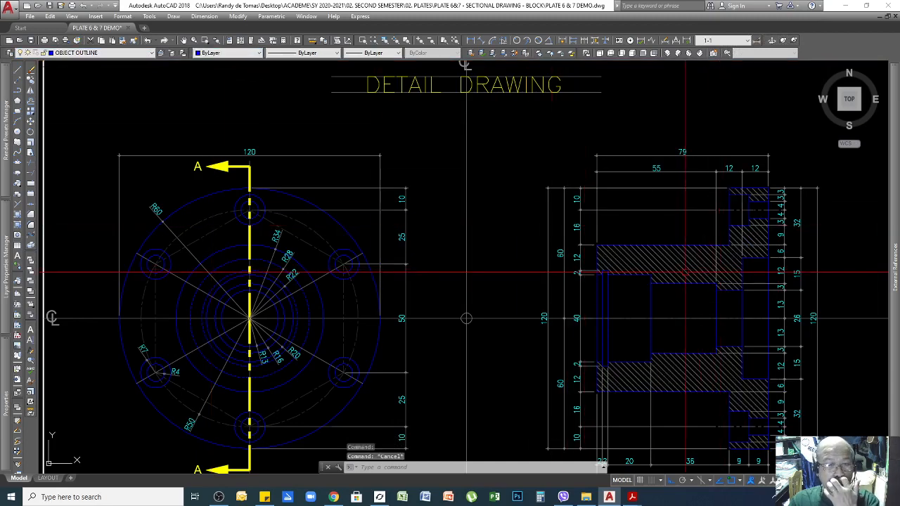
scroll(683, 269, up, 4)
scroll(672, 237, down, 2)
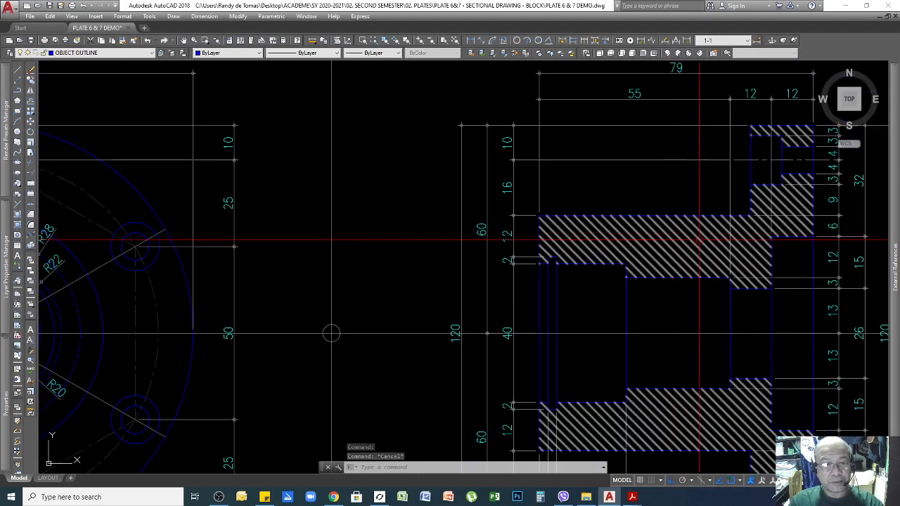
scroll(692, 243, down, 4)
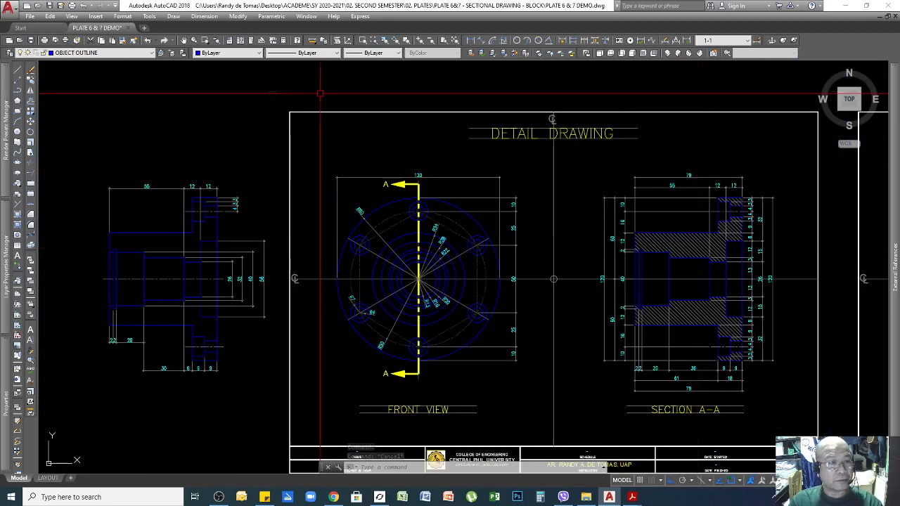
click(679, 246)
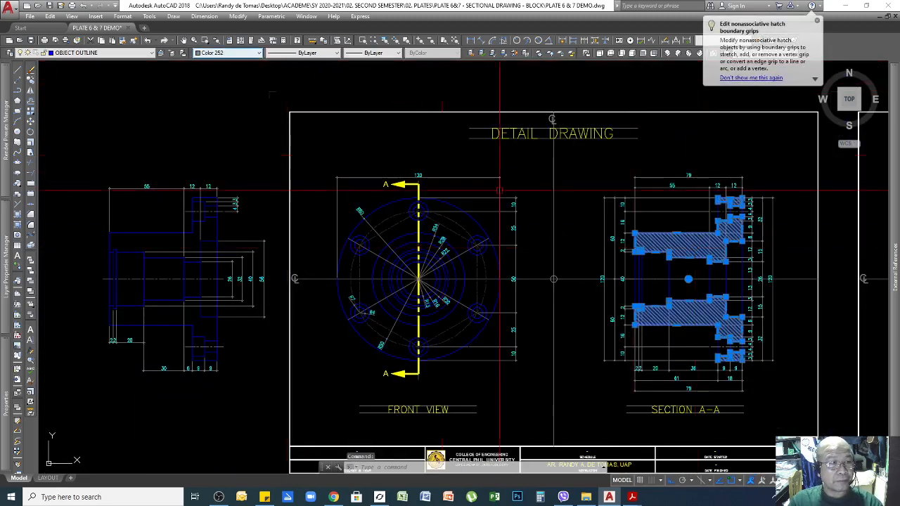
key(Escape)
key(Escape)
click(675, 244)
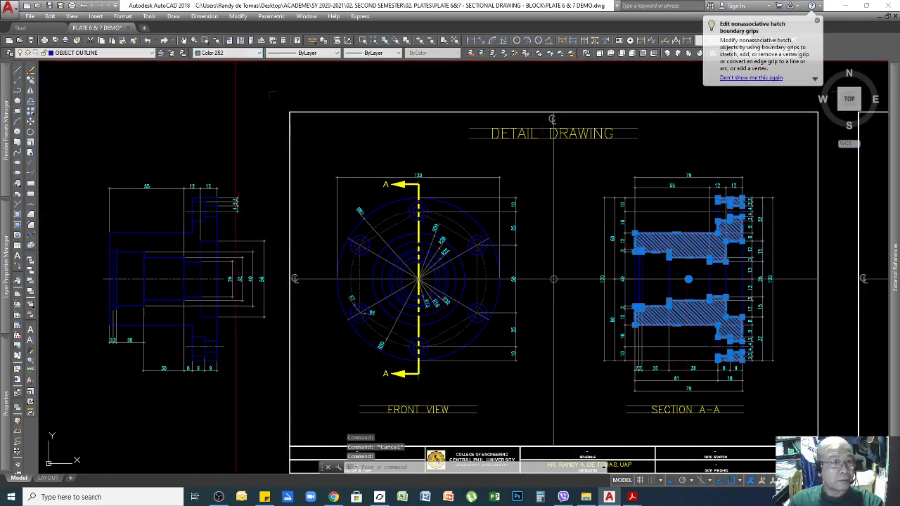
click(258, 53)
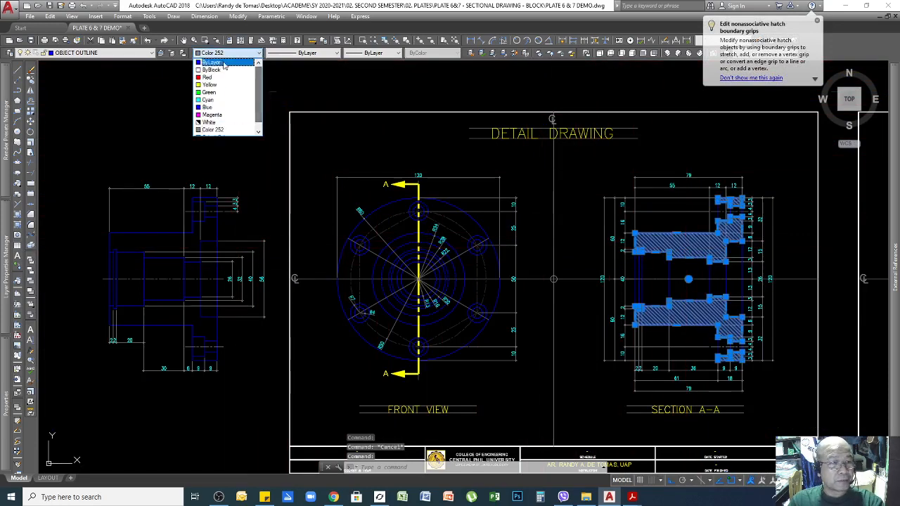
click(218, 63)
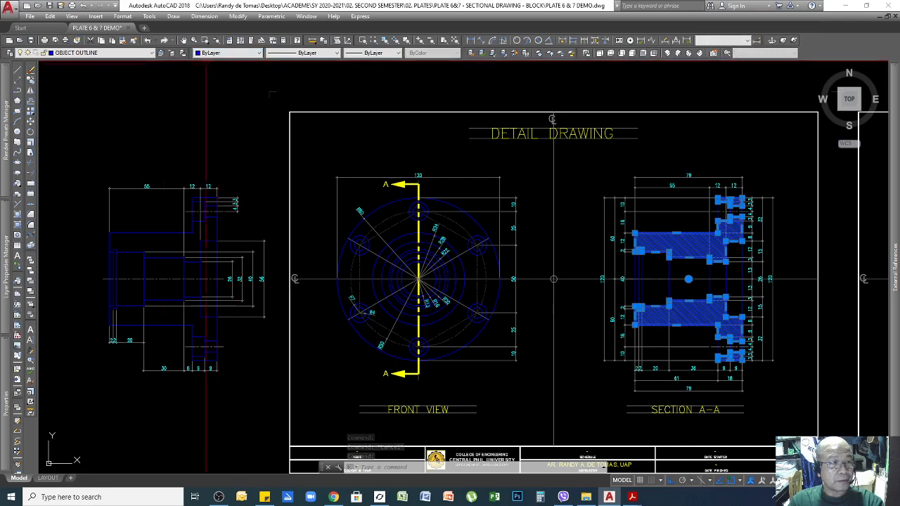
key(Escape)
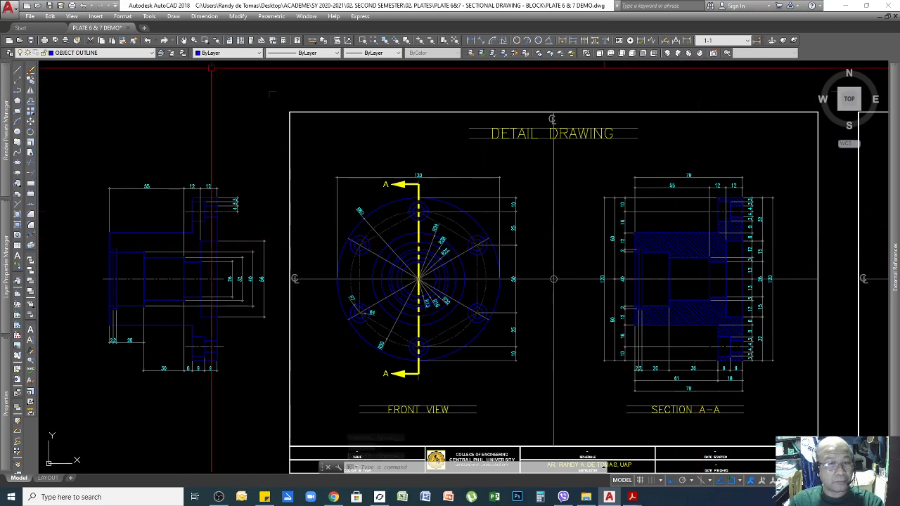
click(695, 246)
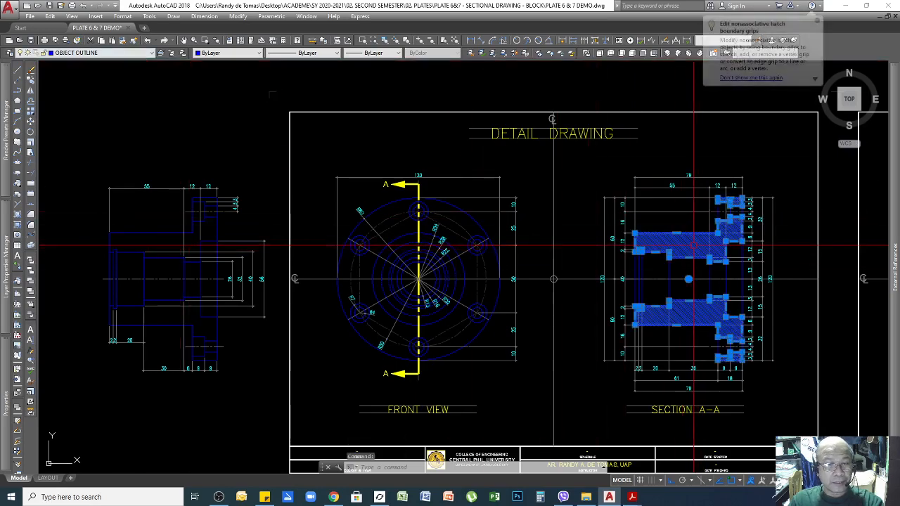
click(259, 54)
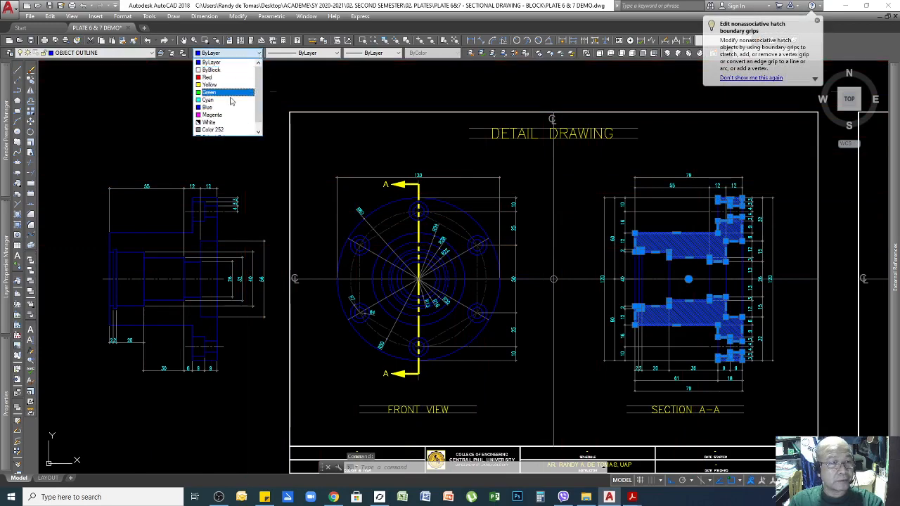
scroll(227, 123, down, 1)
click(226, 124)
key(Escape)
key(Escape)
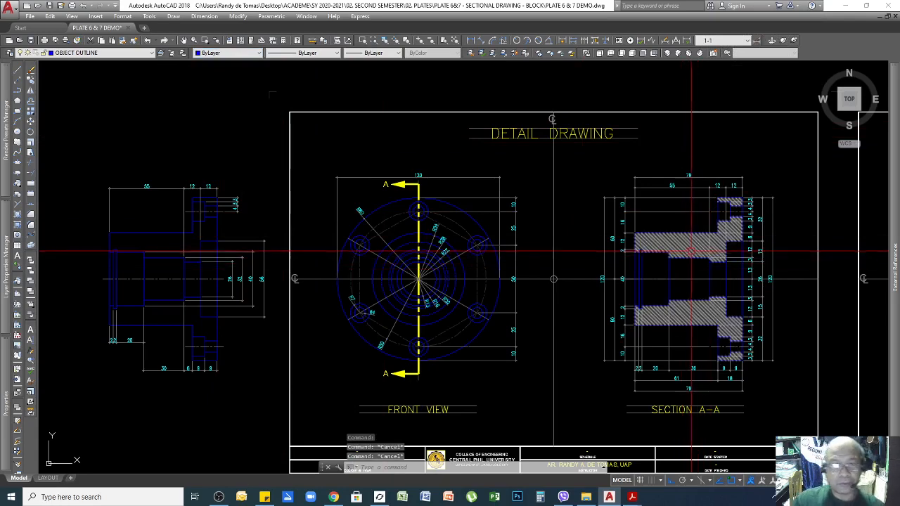
click(692, 251)
Move the old Section A-A hatch above the detail sheet and start a new hatch.
text(m)
key(Return)
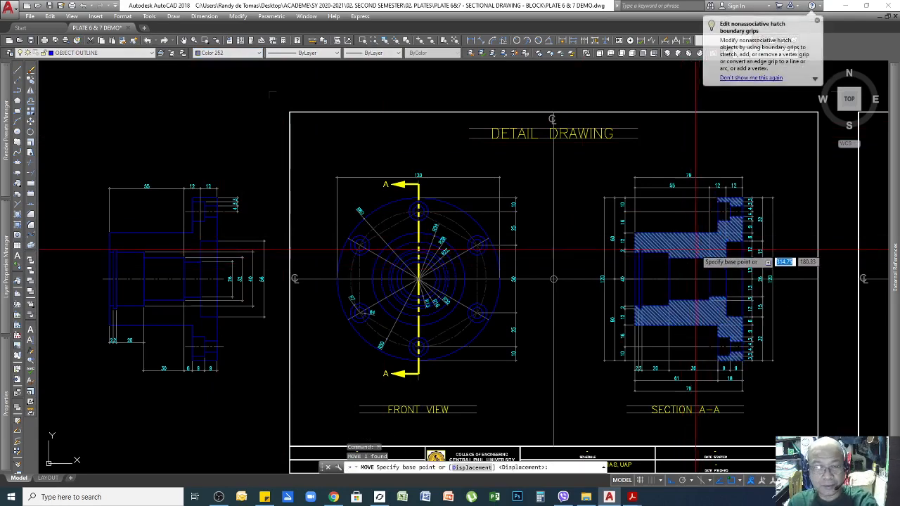
click(689, 259)
scroll(693, 320, down, 2)
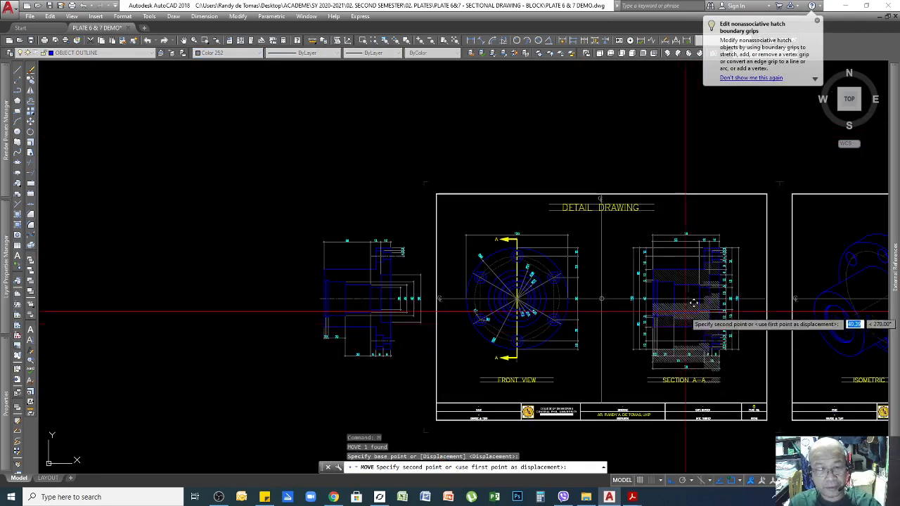
click(678, 147)
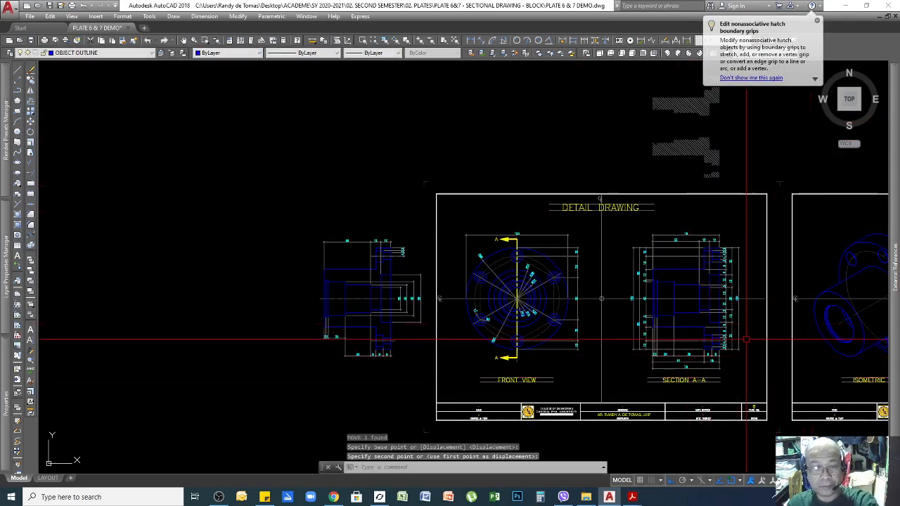
scroll(618, 159, up, 4)
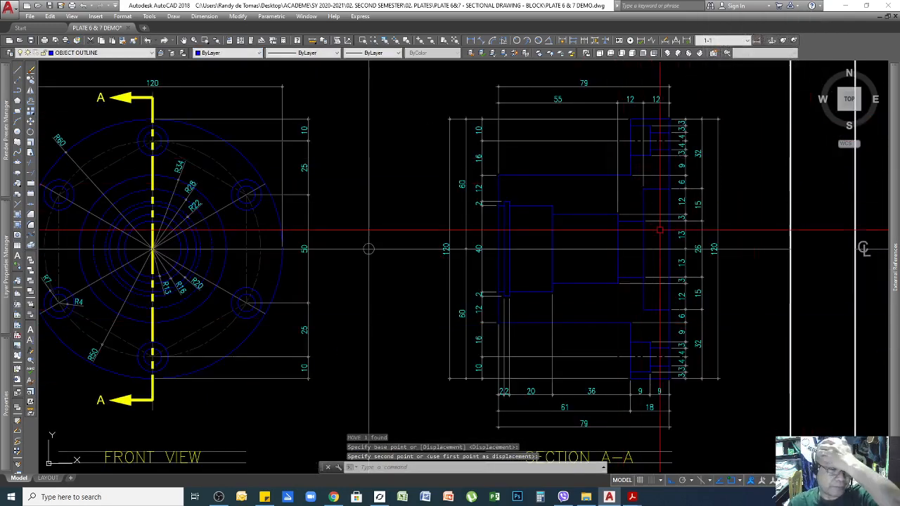
click(583, 248)
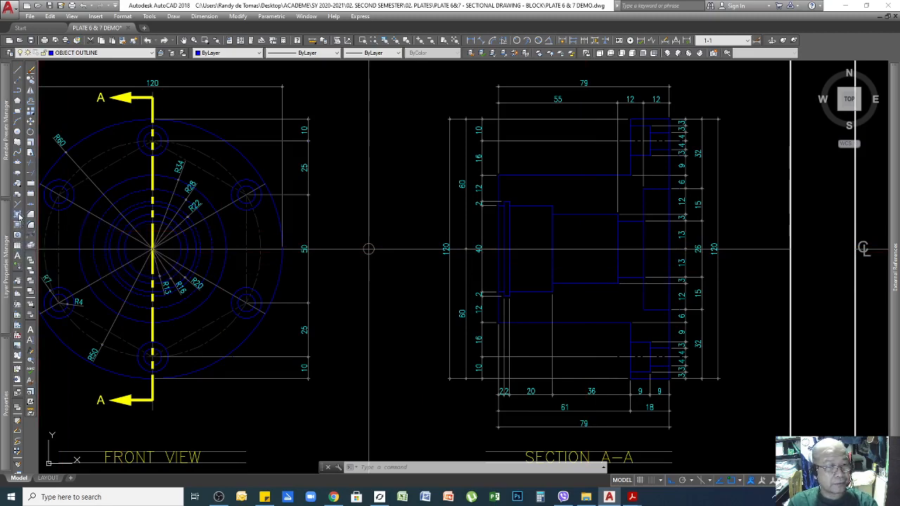
click(19, 217)
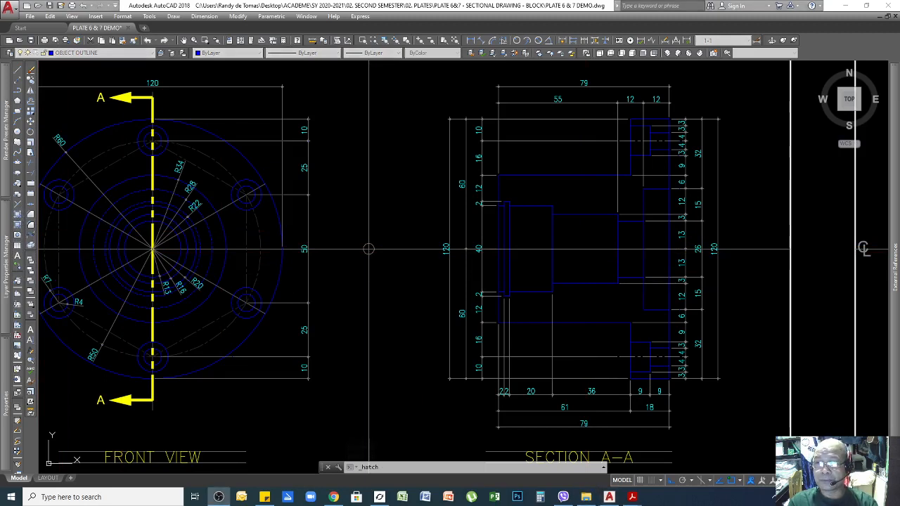
Choose the ANSI31 pattern from the ANSI tab of the hatch pattern gallery.
drag(780, 144, 323, 146)
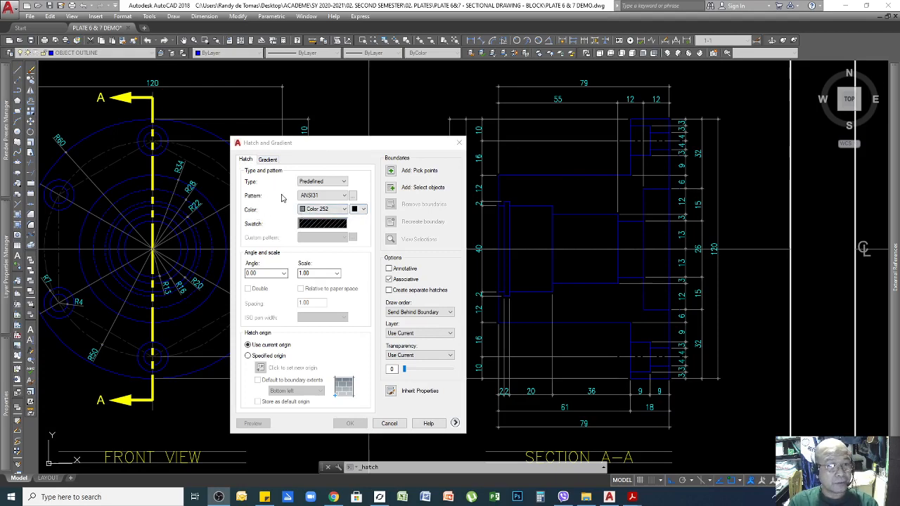
click(352, 194)
drag(652, 132, 577, 147)
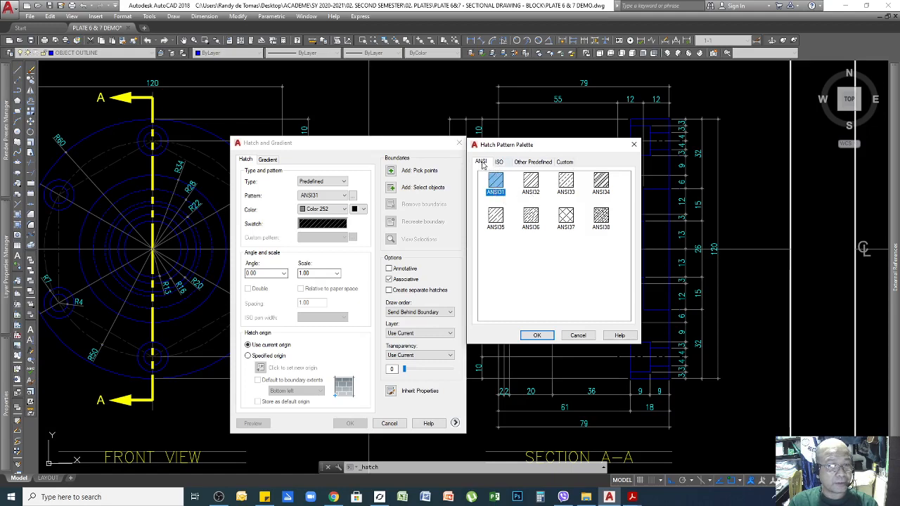
click(498, 162)
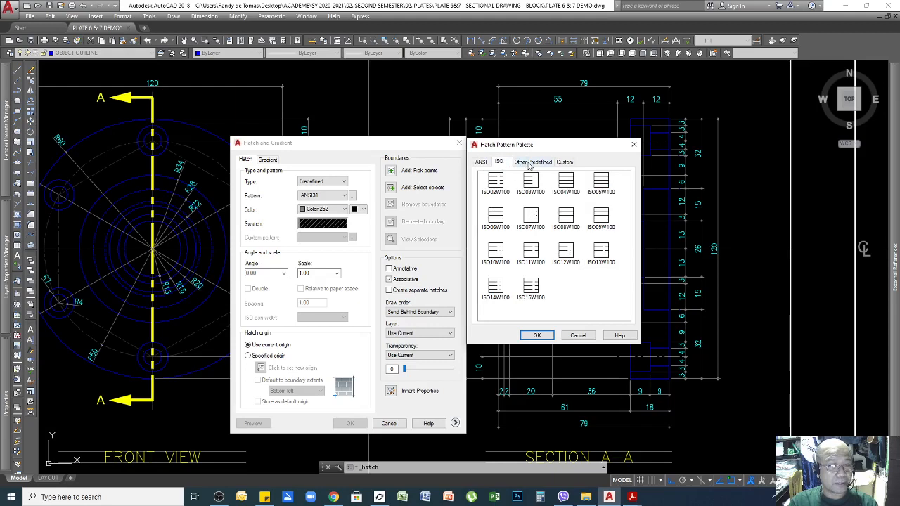
click(531, 163)
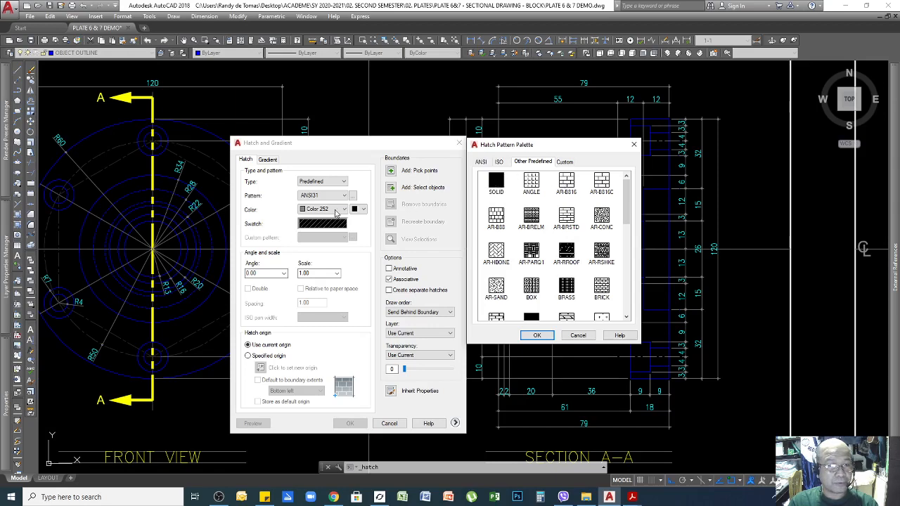
click(481, 162)
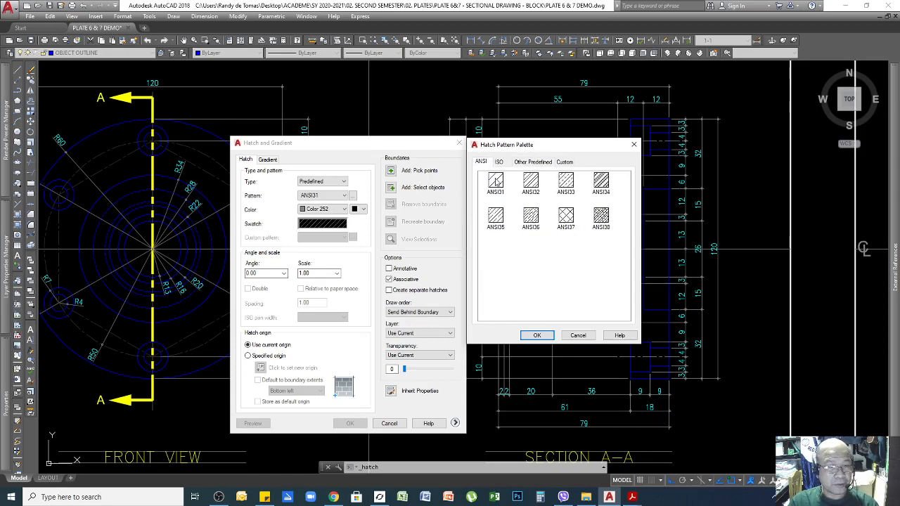
click(497, 181)
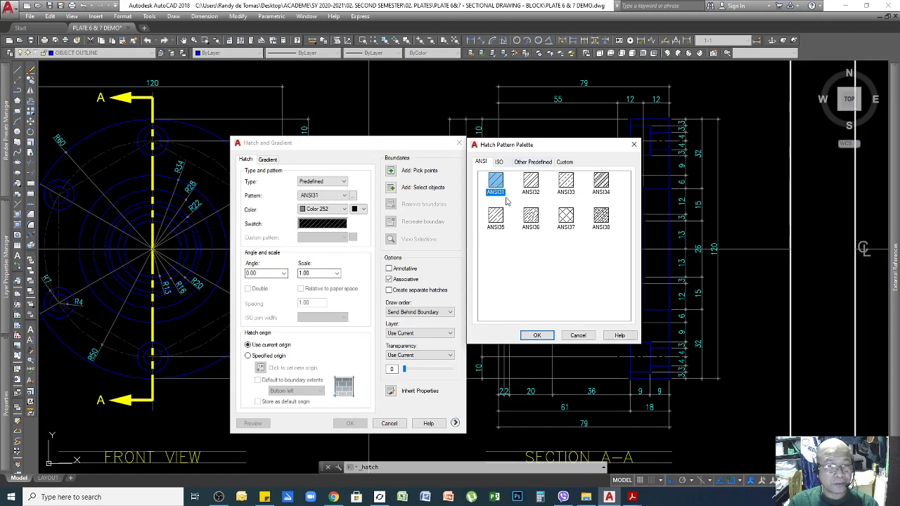
click(538, 336)
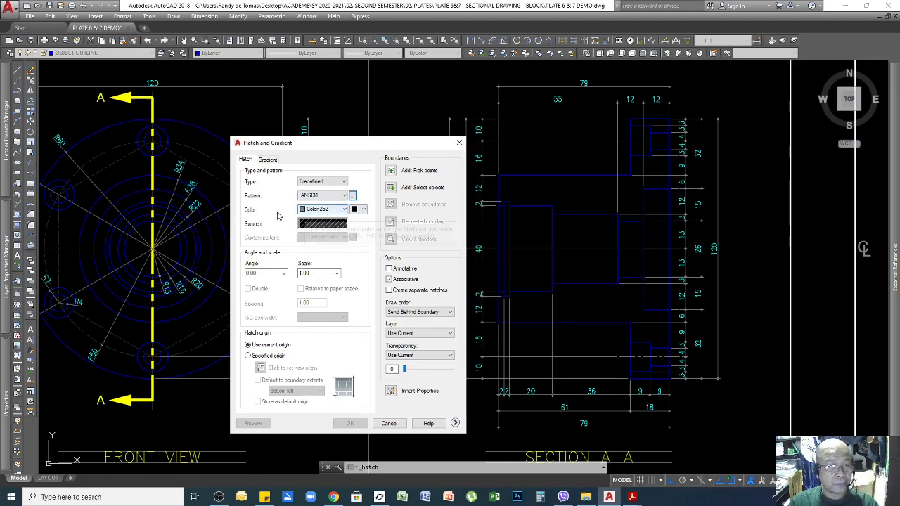
Keep hatch colour 252, reconfirm ANSI31, and set angle 90 and scale 15.
click(363, 209)
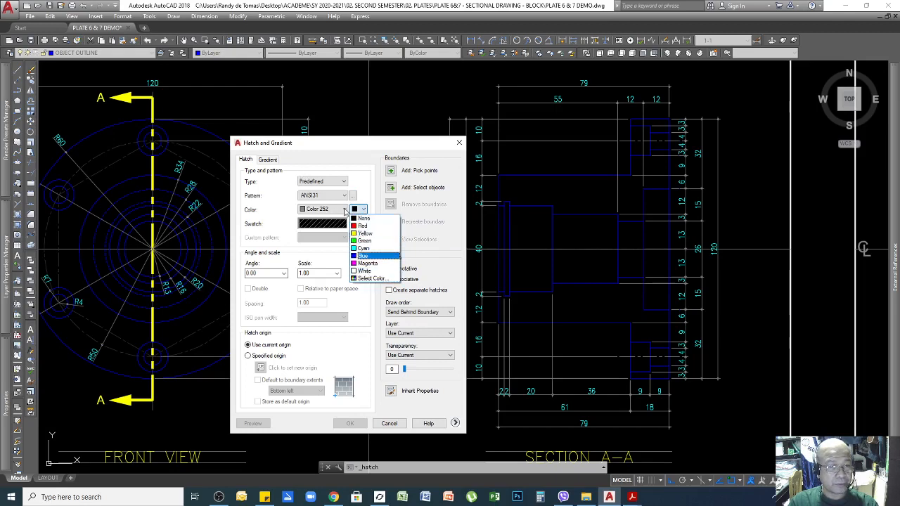
click(343, 209)
click(344, 210)
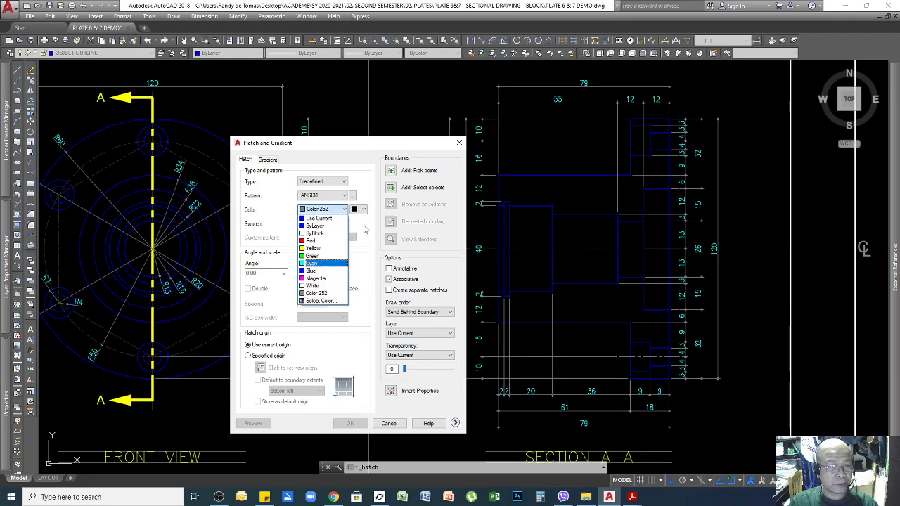
click(366, 182)
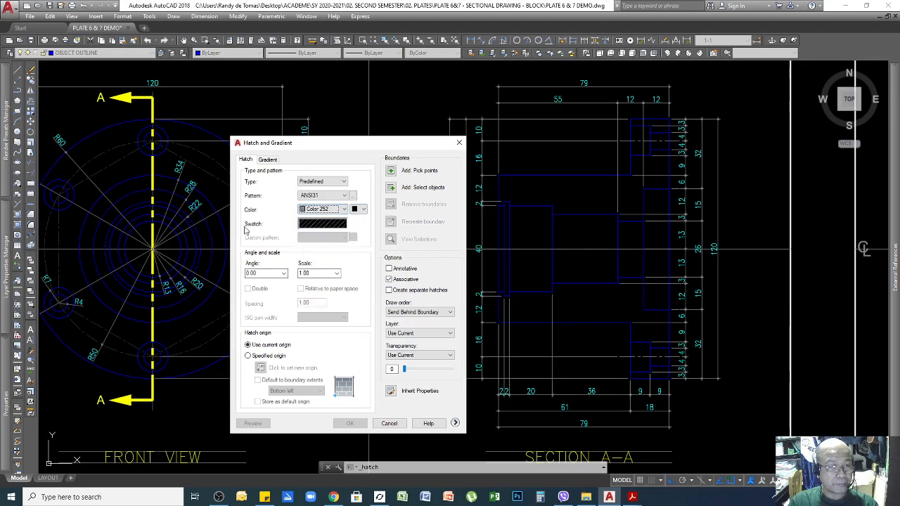
click(301, 225)
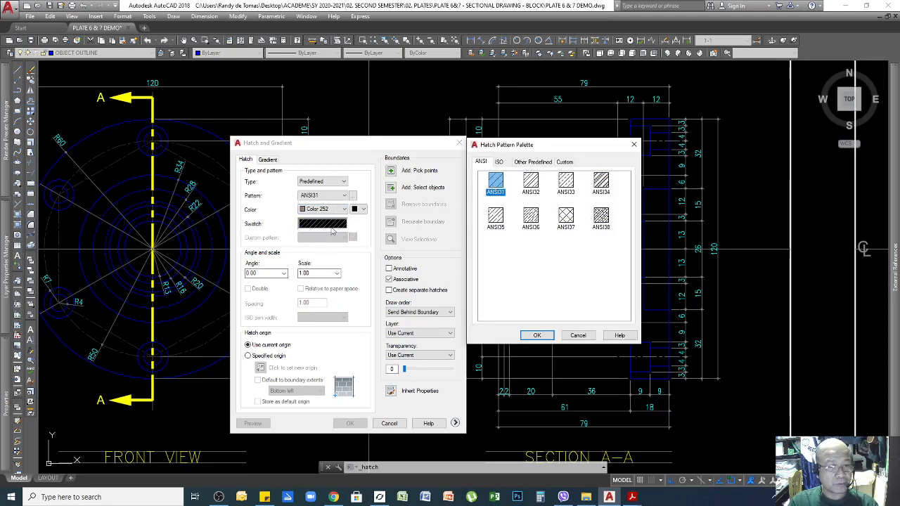
click(537, 336)
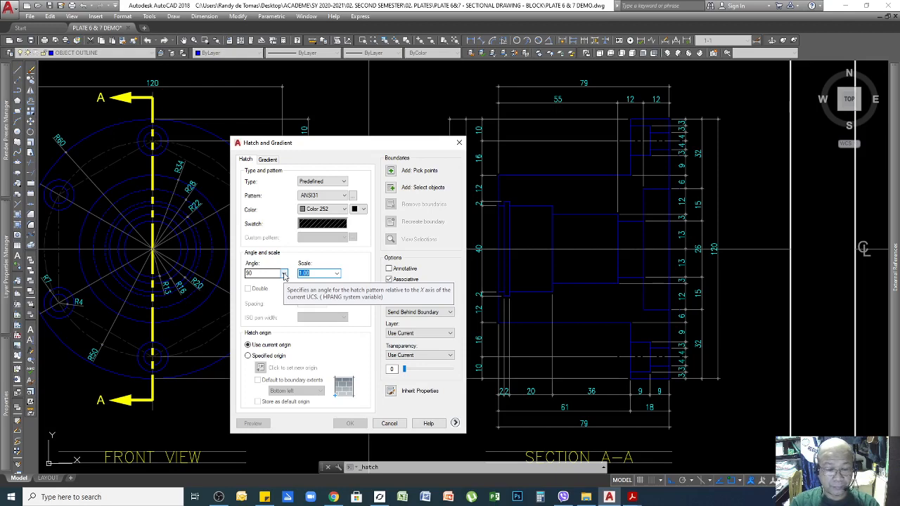
text(15)
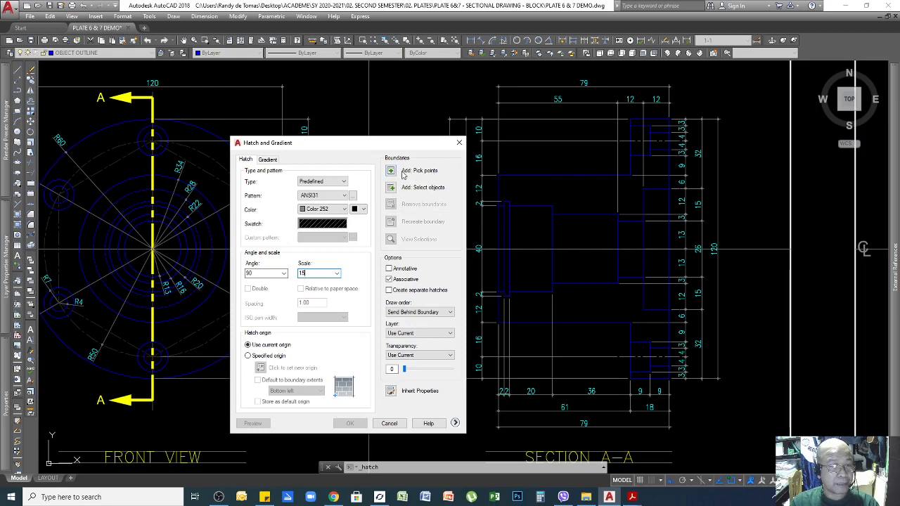
Pick the four solid regions of Section A-A and apply the ANSI31 hatch to them.
click(391, 171)
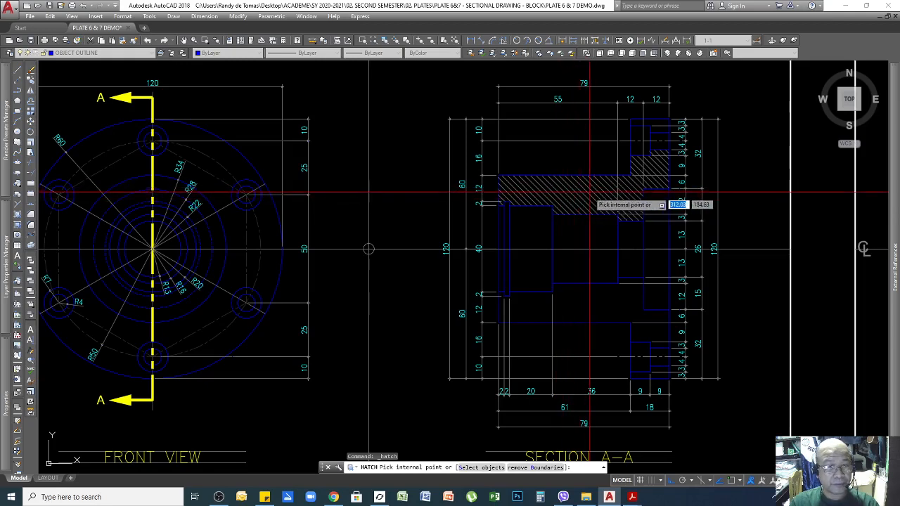
click(589, 192)
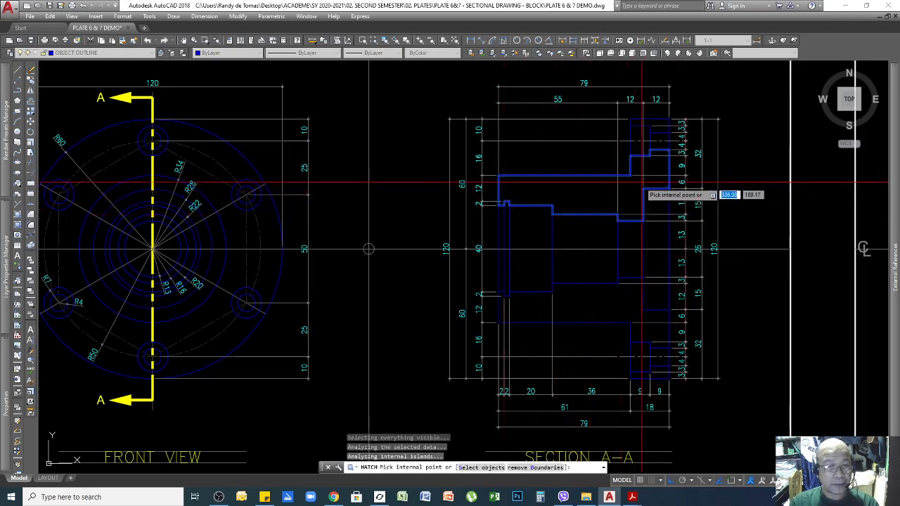
scroll(651, 125, up, 3)
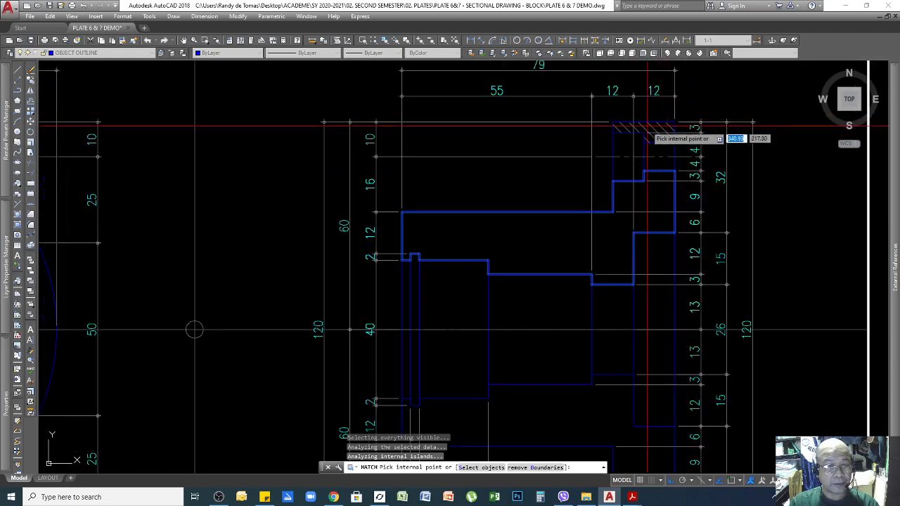
click(654, 127)
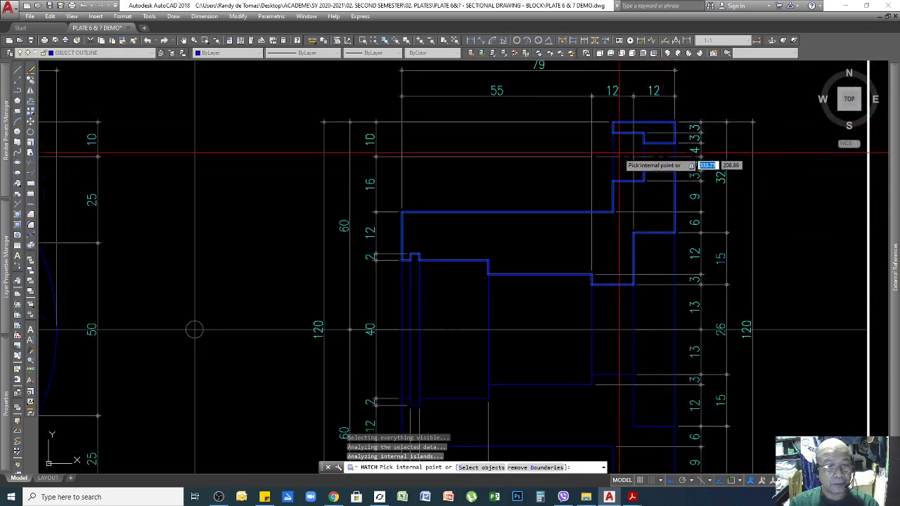
scroll(642, 162, down, 2)
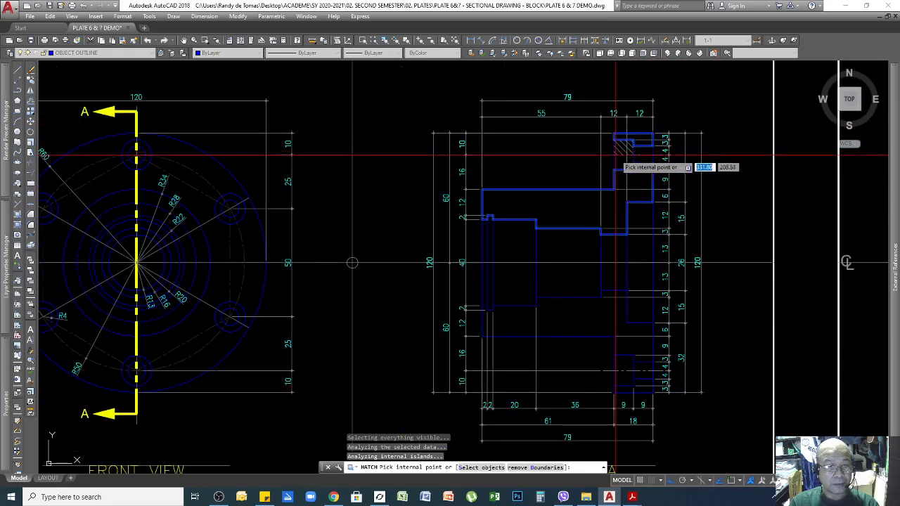
click(590, 309)
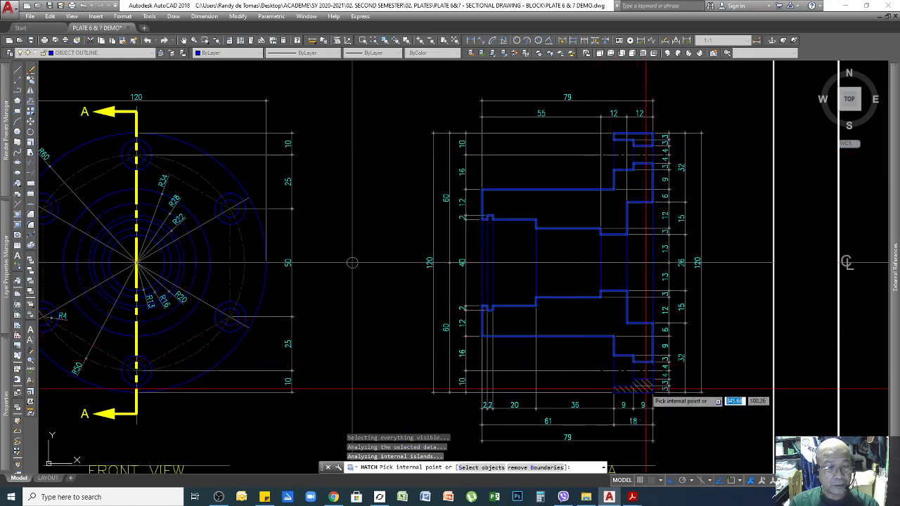
click(645, 388)
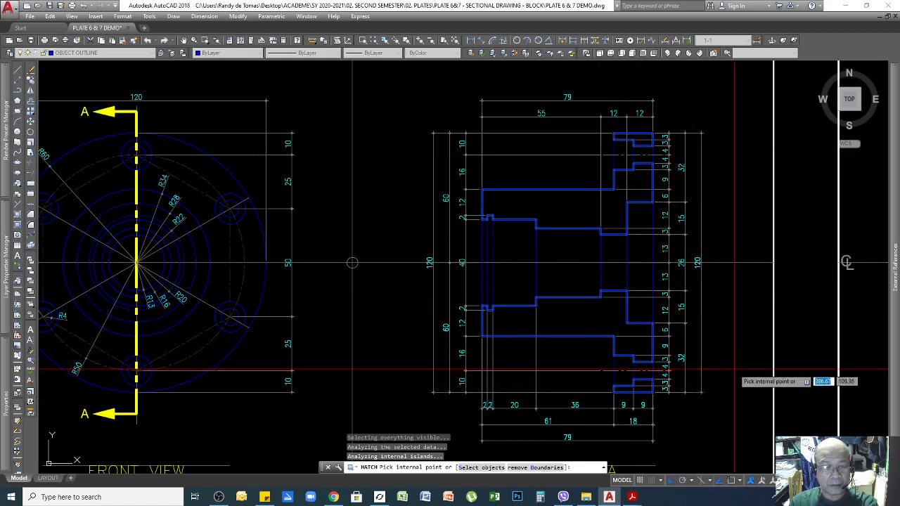
key(Return)
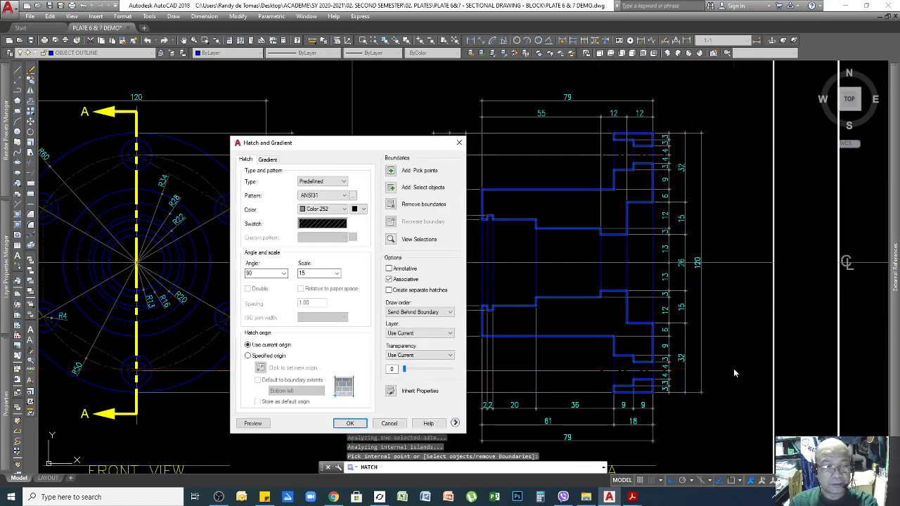
click(350, 423)
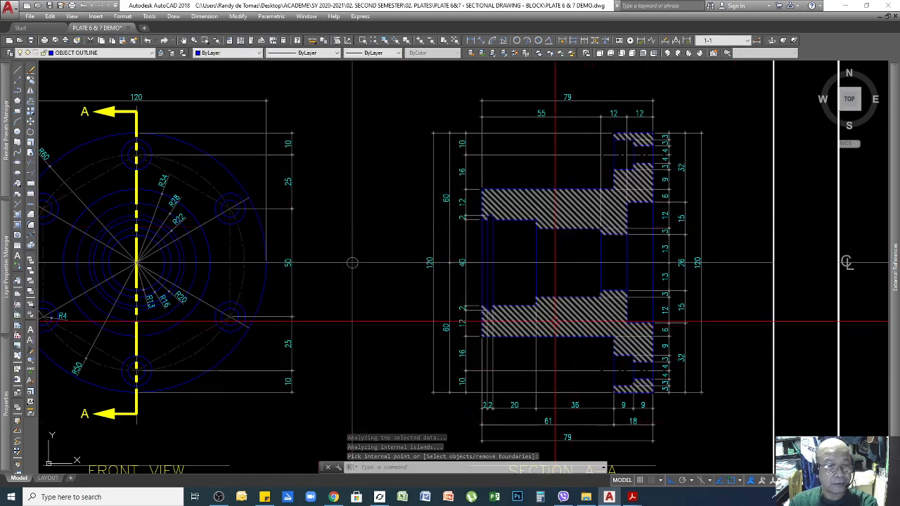
Draw a small four-sided rectangle outline with LINE above the detail sheet.
scroll(538, 317, down, 4)
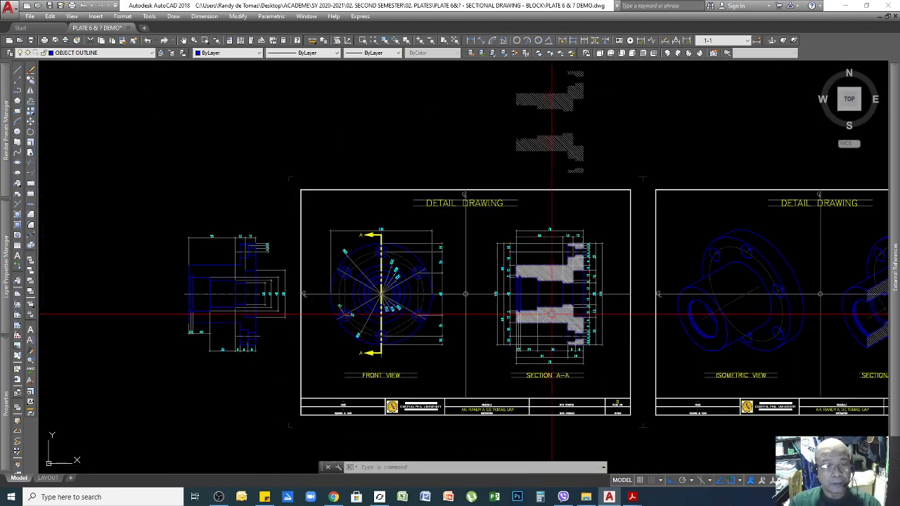
scroll(572, 175, up, 3)
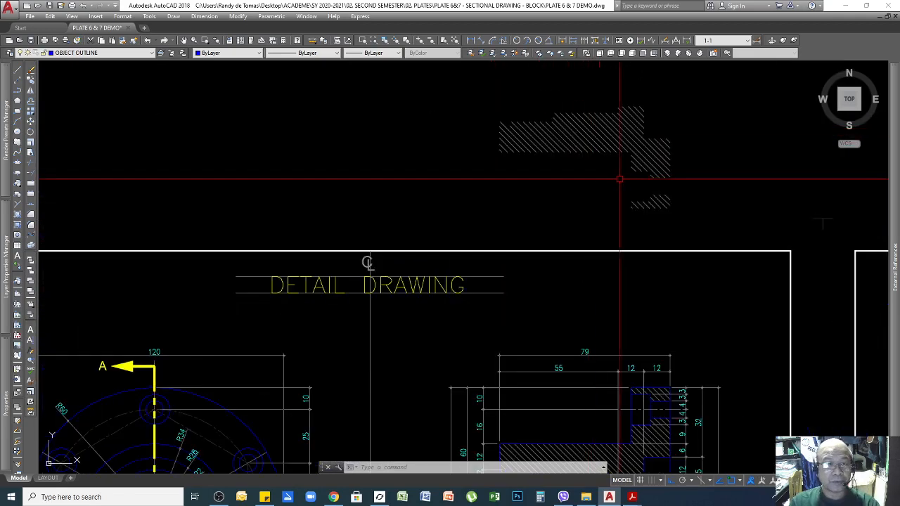
scroll(577, 181, down, 2)
key(Return)
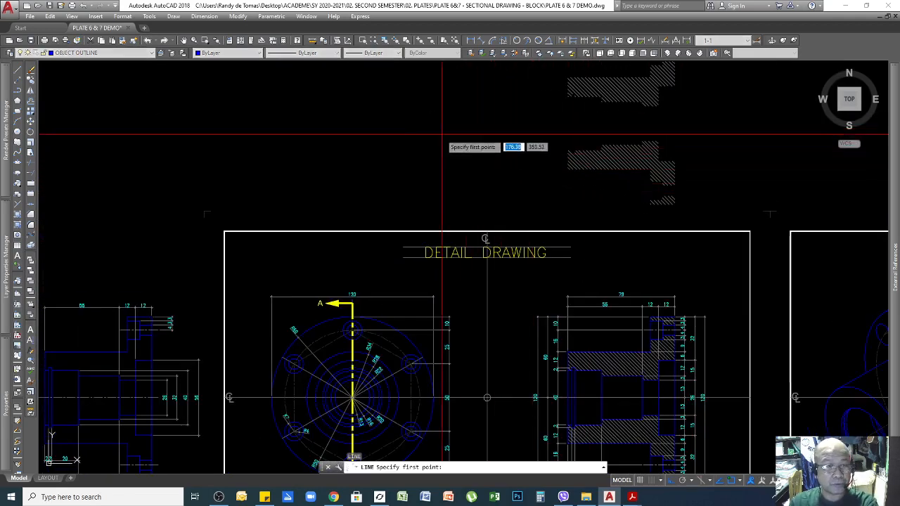
click(441, 133)
click(489, 133)
click(488, 160)
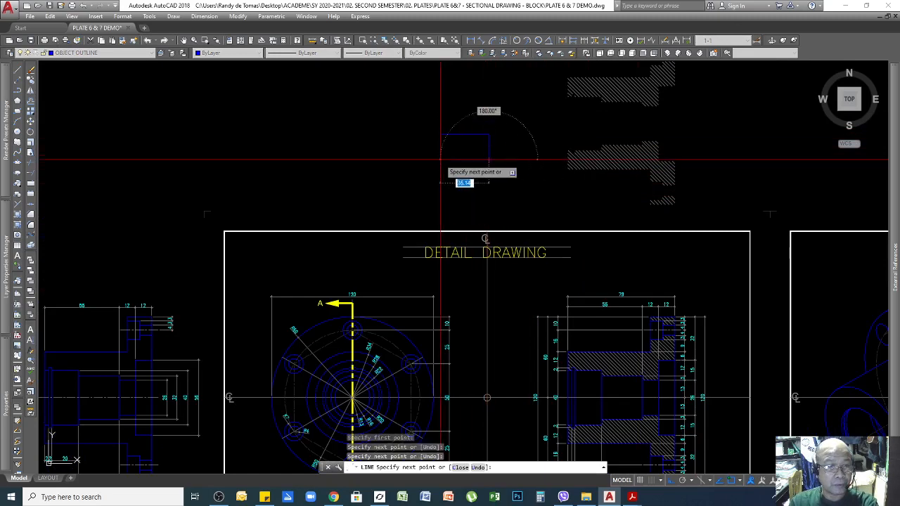
click(441, 159)
key(Return)
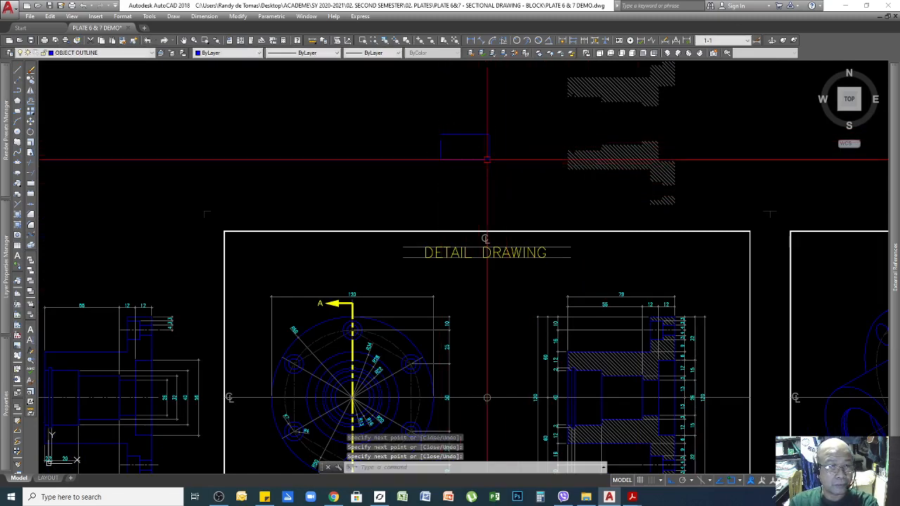
Grip-stretch the left line's top end upward toward the rectangle's top edge.
scroll(477, 152, up, 3)
scroll(611, 262, down, 1)
scroll(443, 150, up, 2)
scroll(432, 144, up, 3)
click(416, 187)
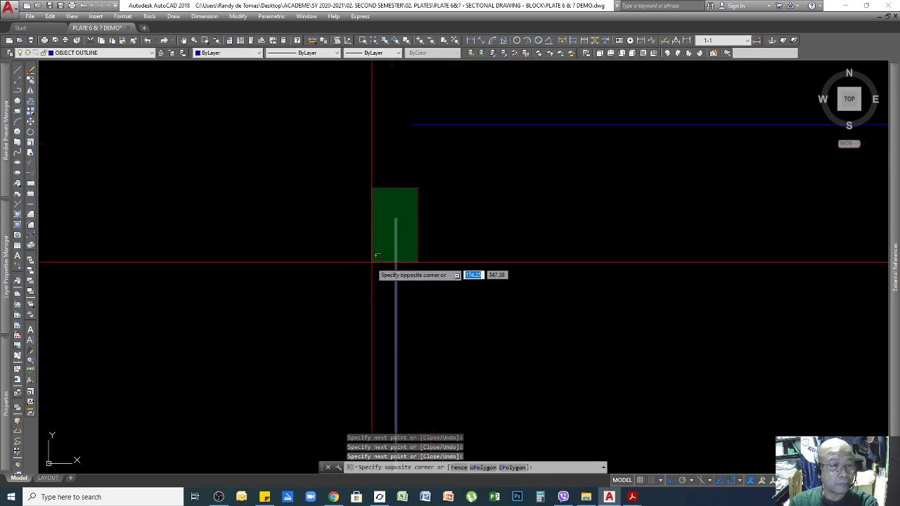
click(372, 257)
click(395, 218)
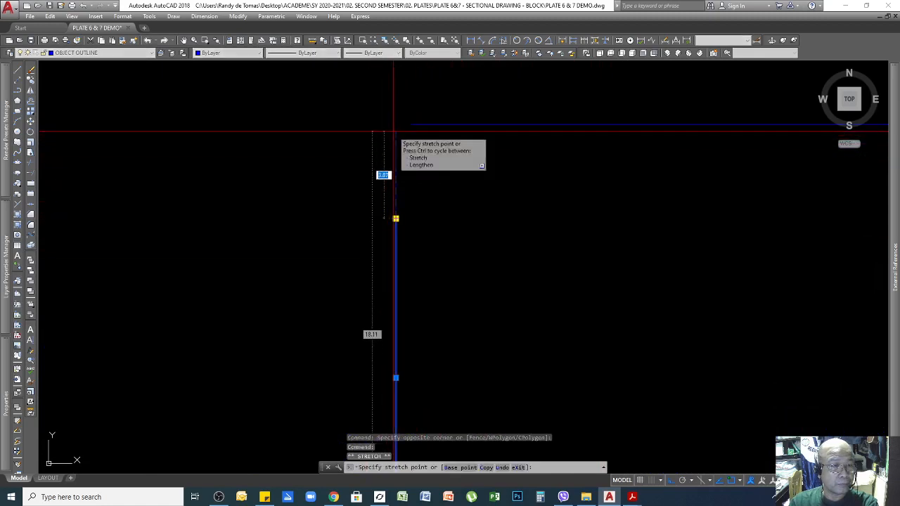
click(383, 133)
key(Escape)
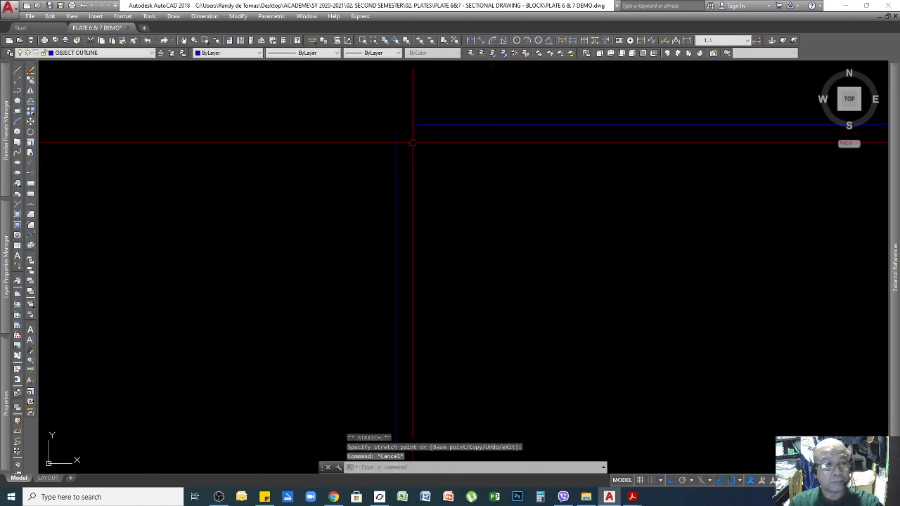
scroll(398, 117, up, 7)
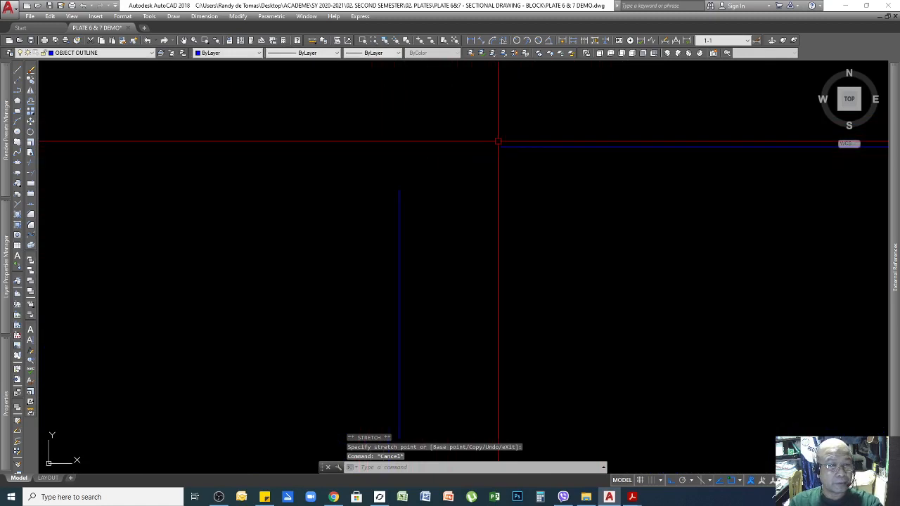
click(506, 137)
click(492, 169)
click(500, 147)
key(Down)
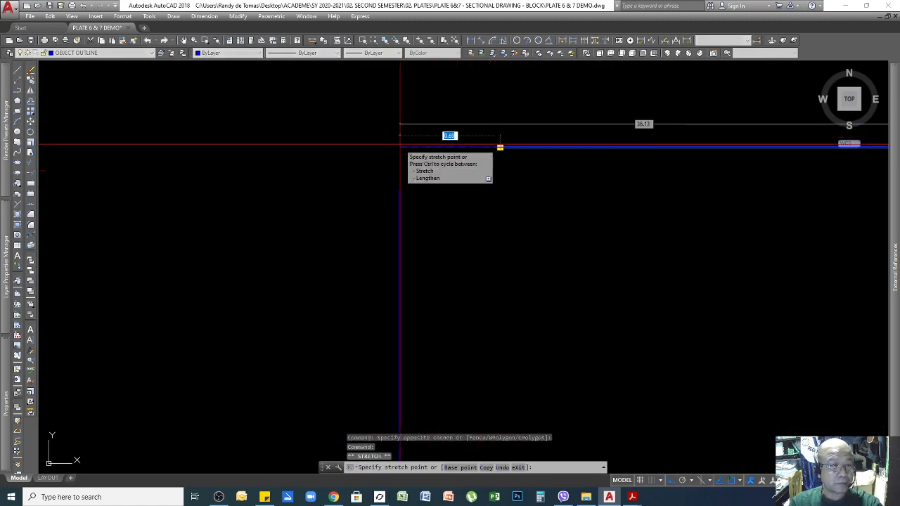
key(Escape)
Extend the left line's top end so it meets the top line.
click(394, 190)
click(399, 190)
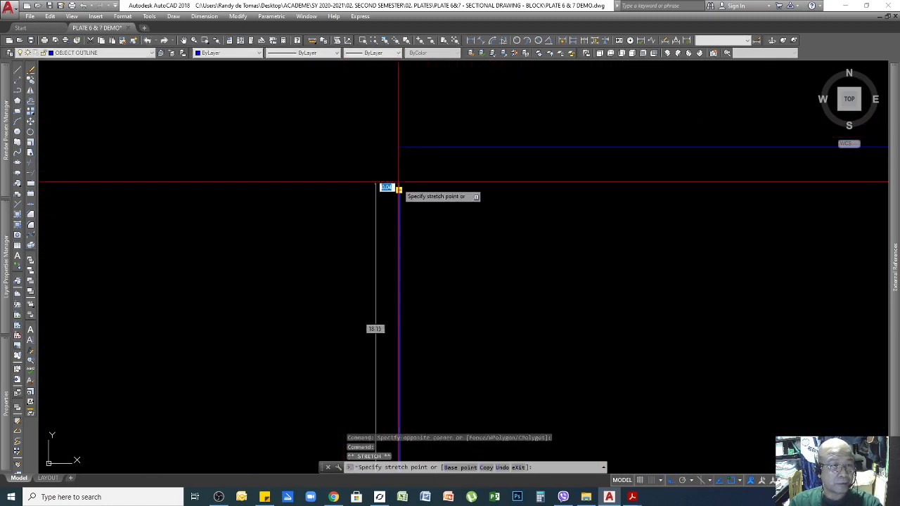
click(396, 157)
key(Escape)
scroll(430, 168, down, 6)
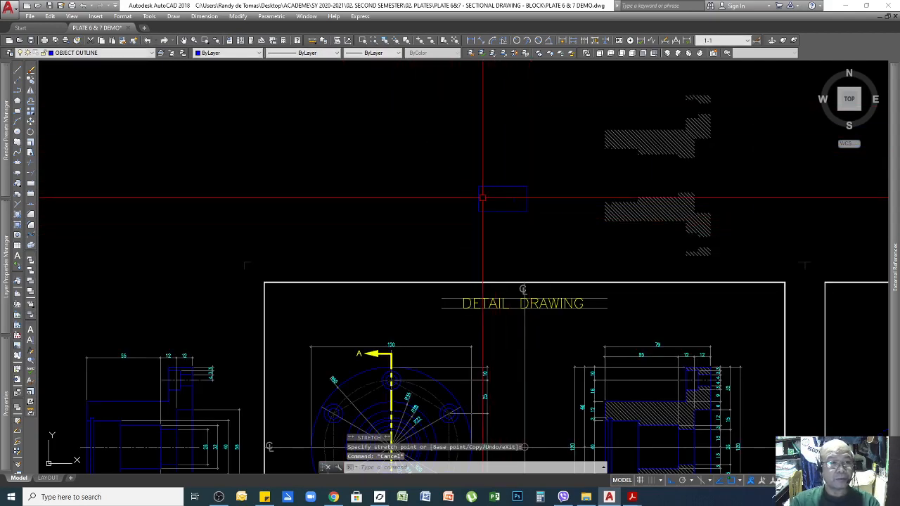
scroll(531, 204, up, 2)
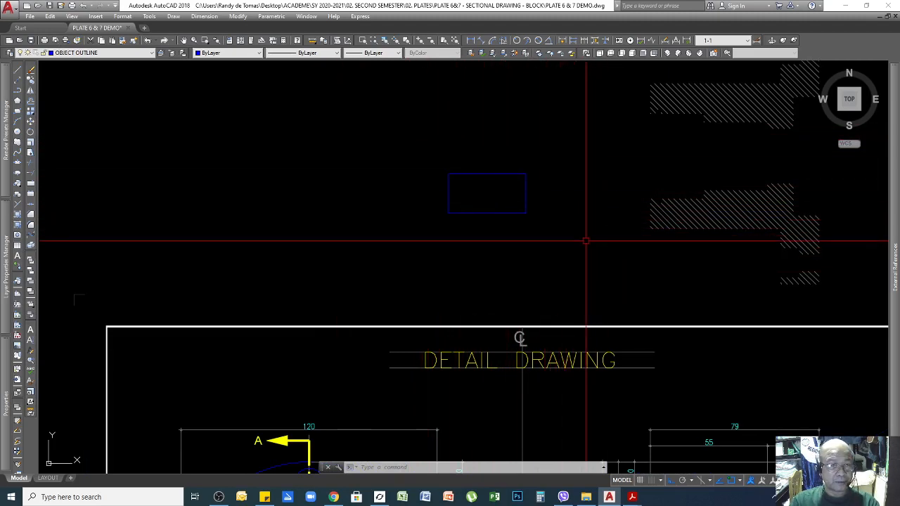
scroll(574, 259, down, 2)
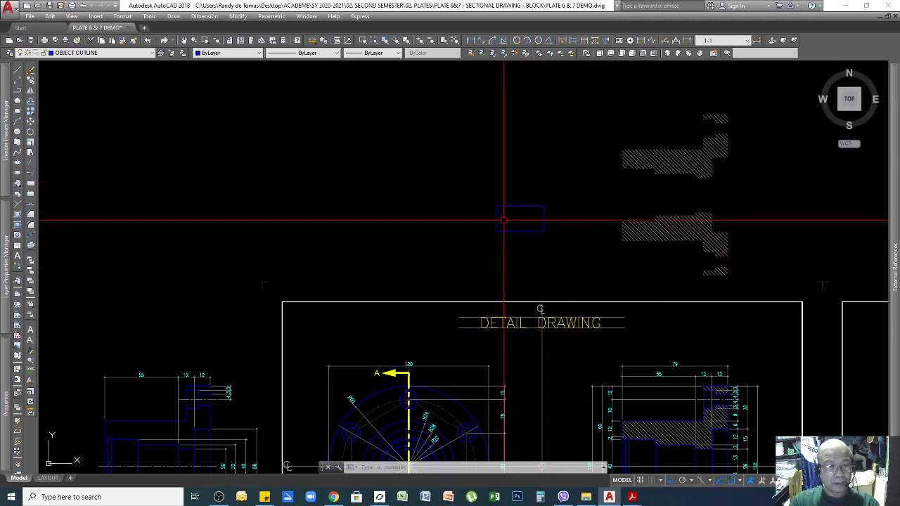
scroll(497, 215, up, 4)
scroll(429, 149, up, 8)
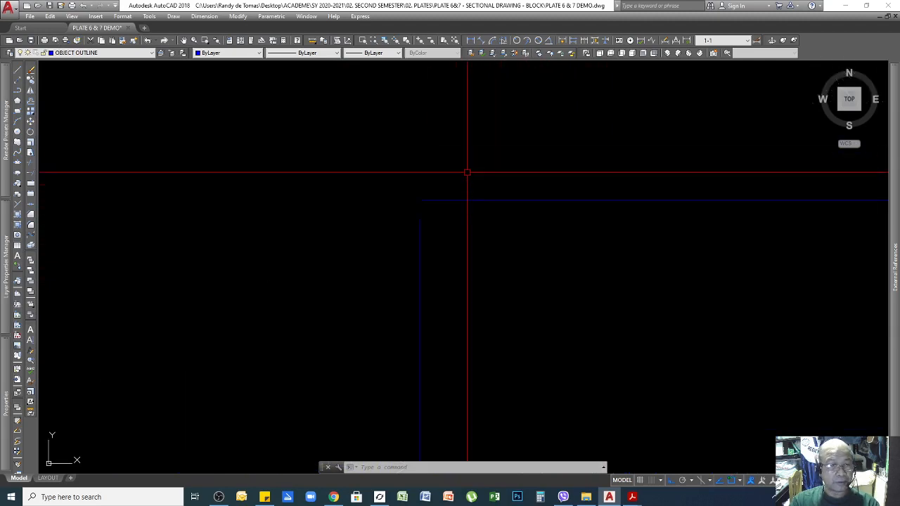
click(401, 219)
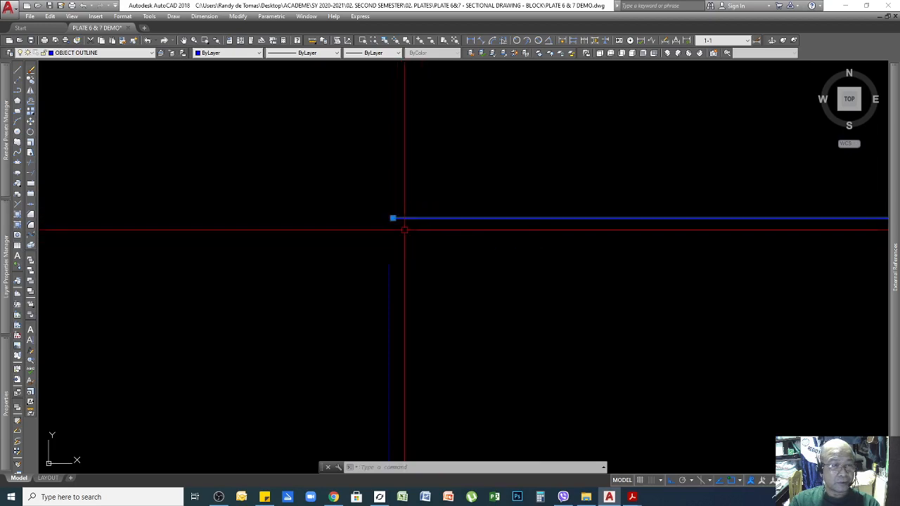
click(392, 219)
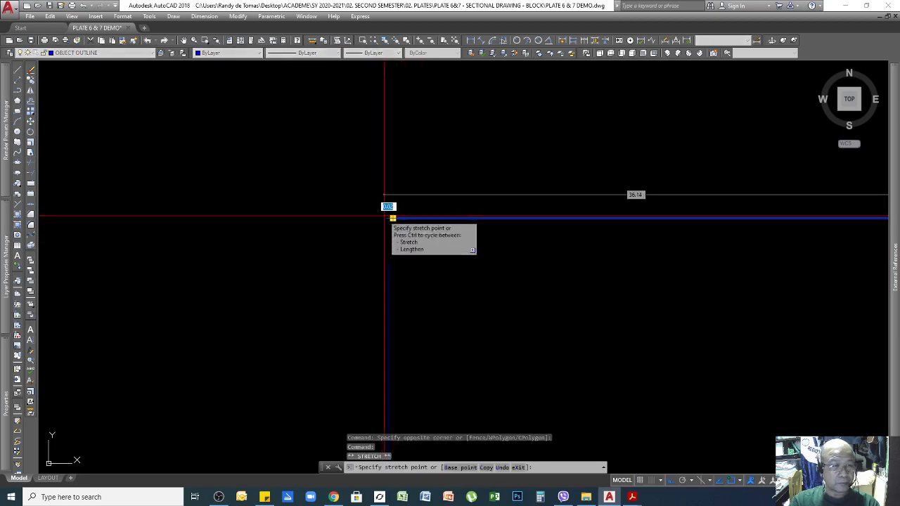
key(Escape)
key(Escape)
scroll(490, 251, down, 5)
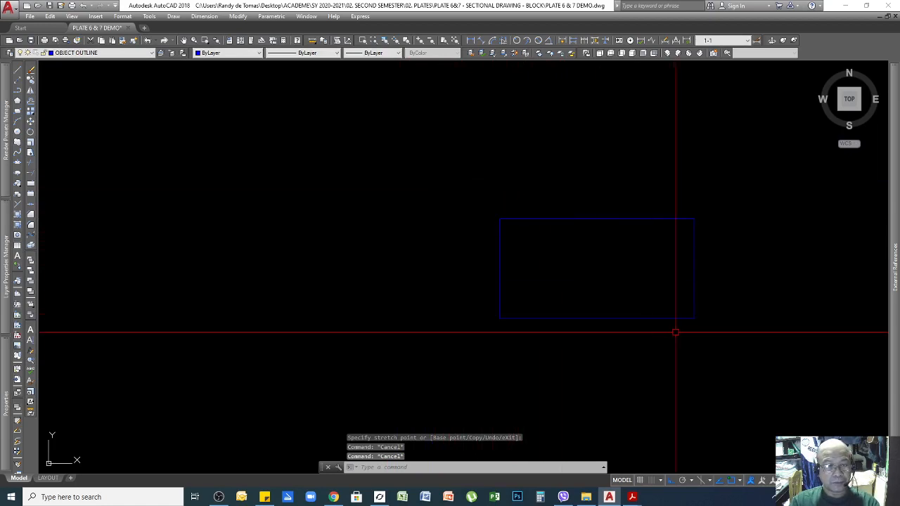
scroll(529, 322, down, 3)
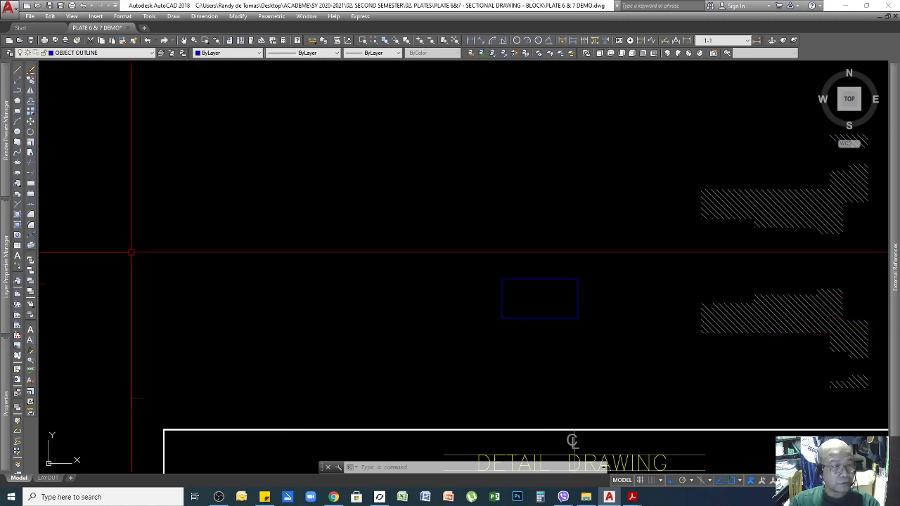
Trial-hatch the small rectangle by picking inside it, then cancel the hatch command.
click(19, 216)
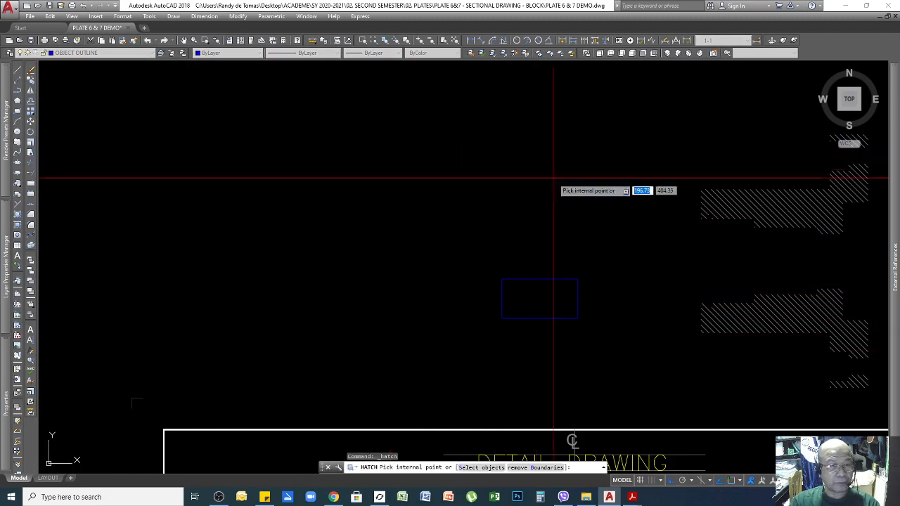
scroll(587, 345, up, 2)
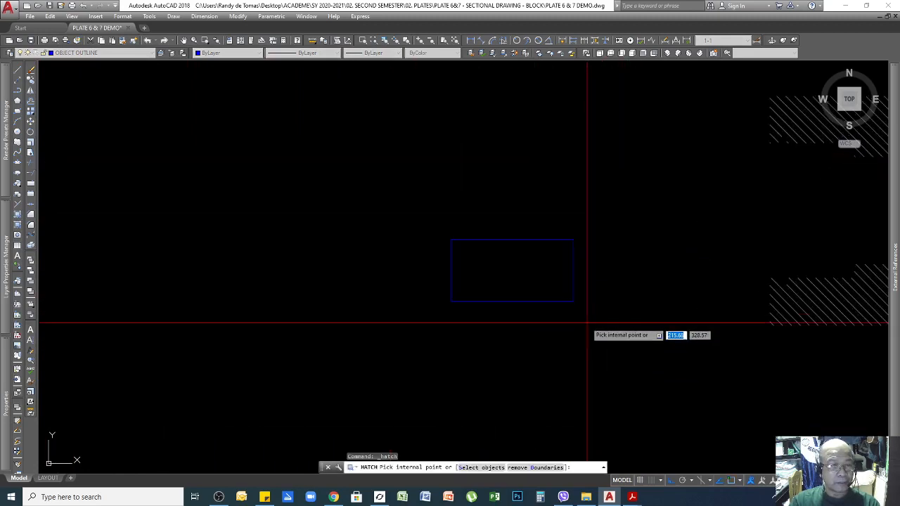
click(509, 270)
scroll(469, 257, up, 5)
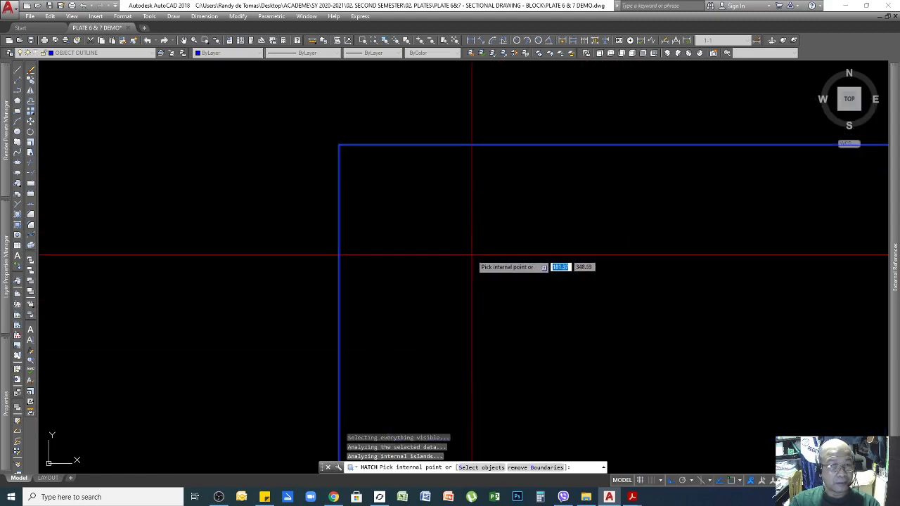
scroll(471, 256, down, 5)
key(Return)
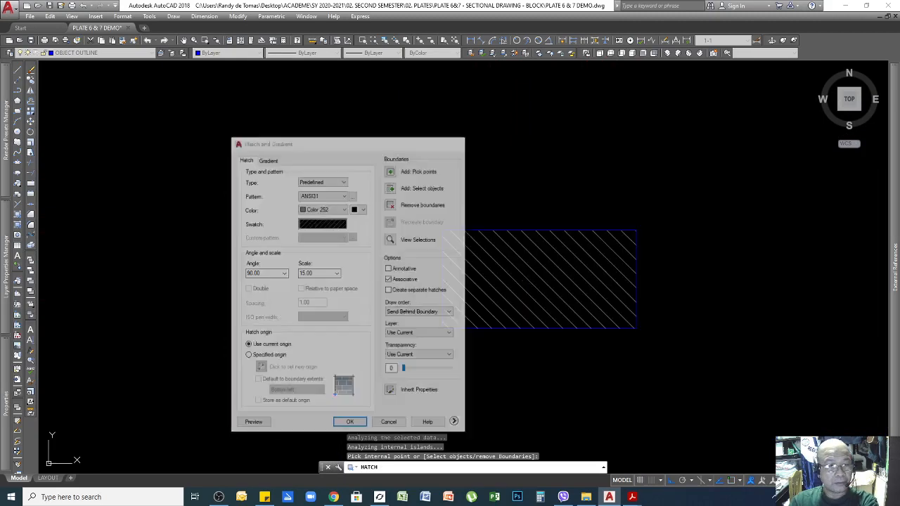
scroll(471, 235, up, 10)
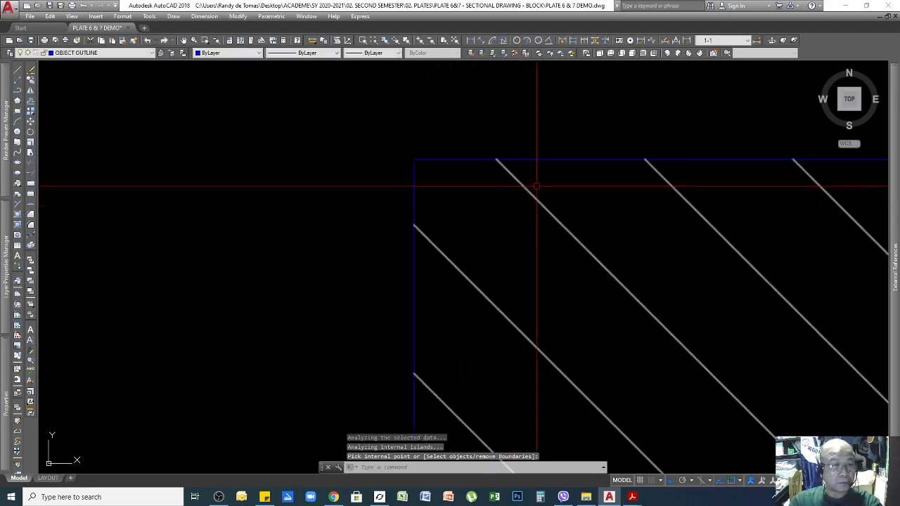
key(Escape)
Erase the trial hatch lines and grip-move the rectangle's left edge top end downward.
click(547, 273)
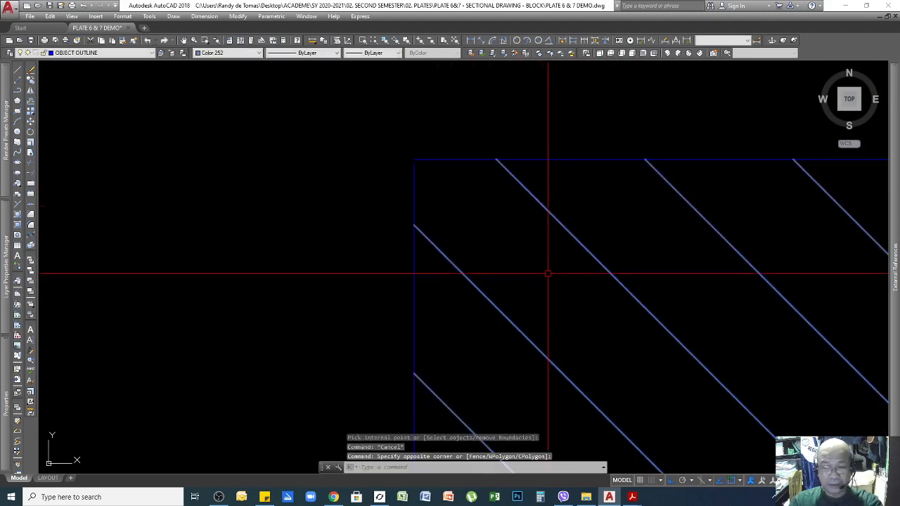
key(Delete)
click(469, 215)
click(382, 261)
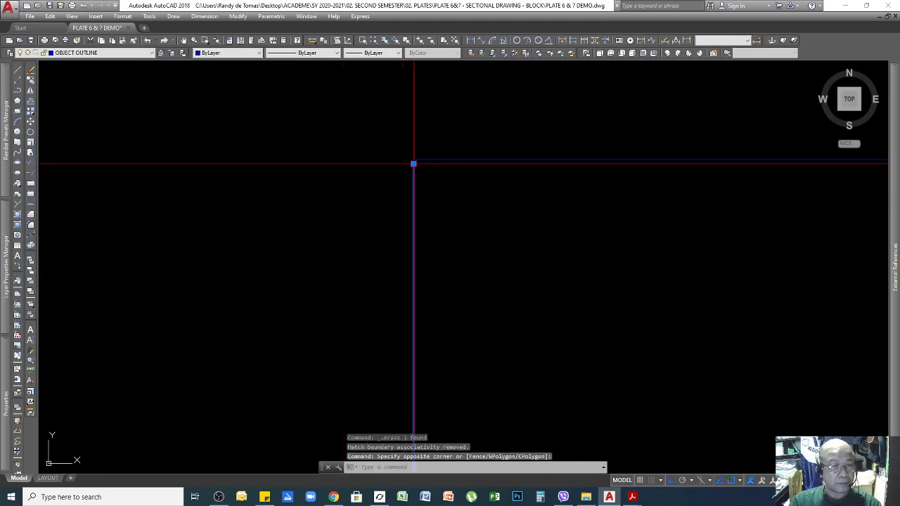
click(413, 164)
click(413, 241)
key(Escape)
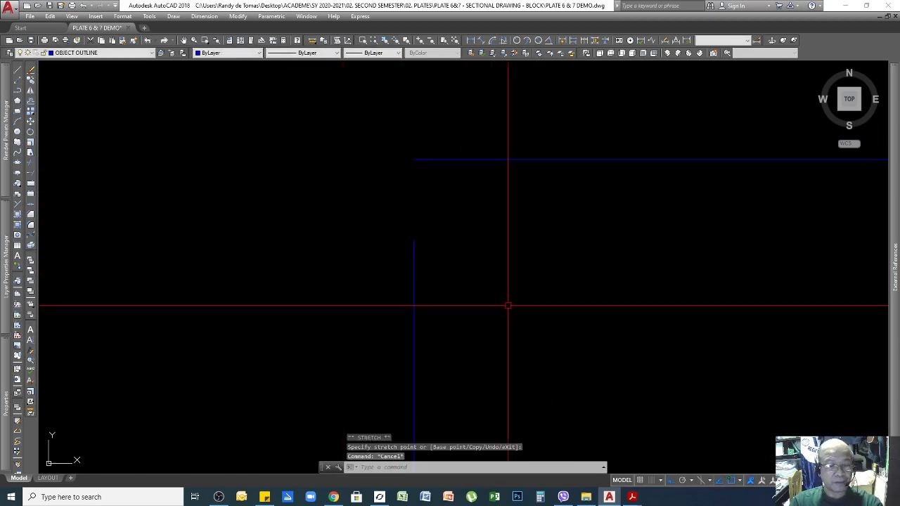
key(Escape)
scroll(402, 217, down, 10)
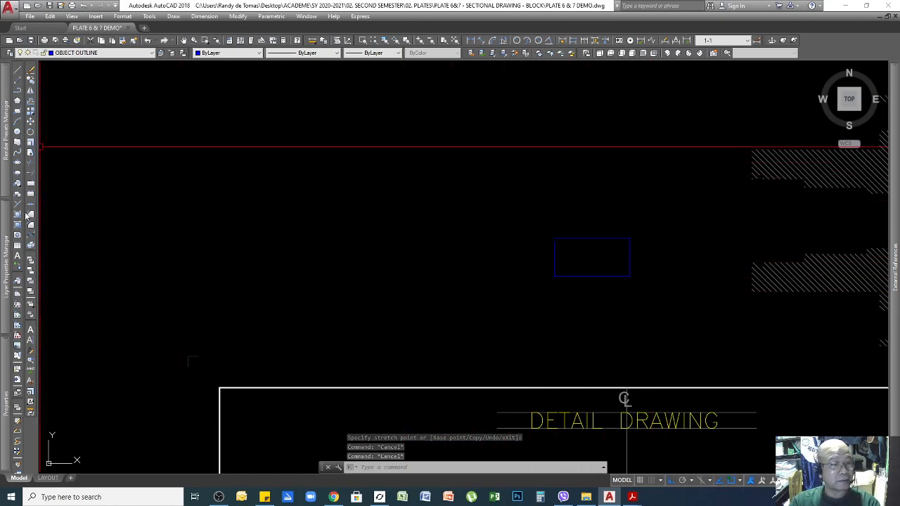
Try hatching the small rectangle, dismiss the boundary error, and cancel out.
click(19, 215)
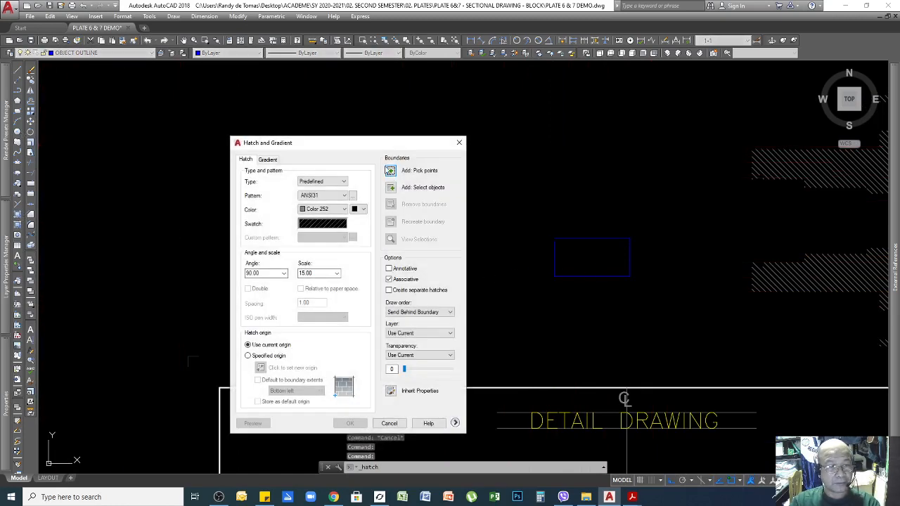
click(391, 170)
click(586, 257)
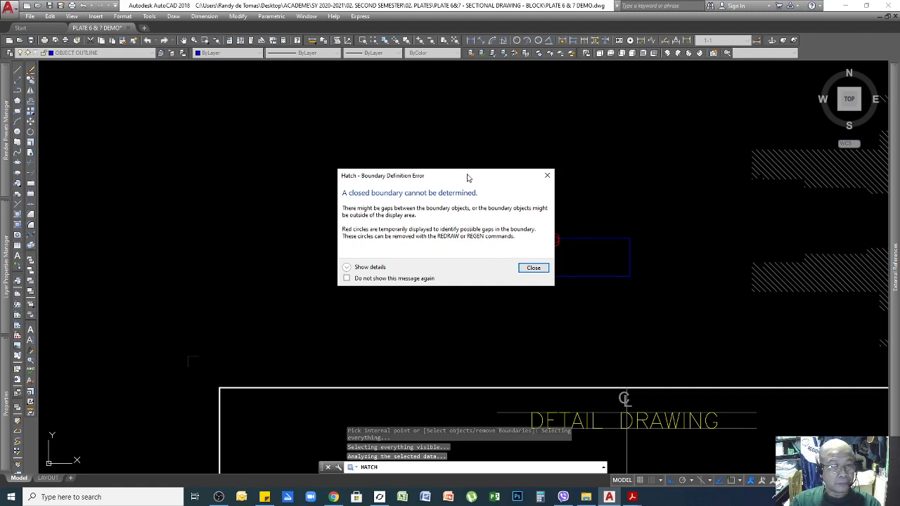
mouse_move(467, 178)
mouse_down()
mouse_move(433, 197)
mouse_move(379, 197)
mouse_up()
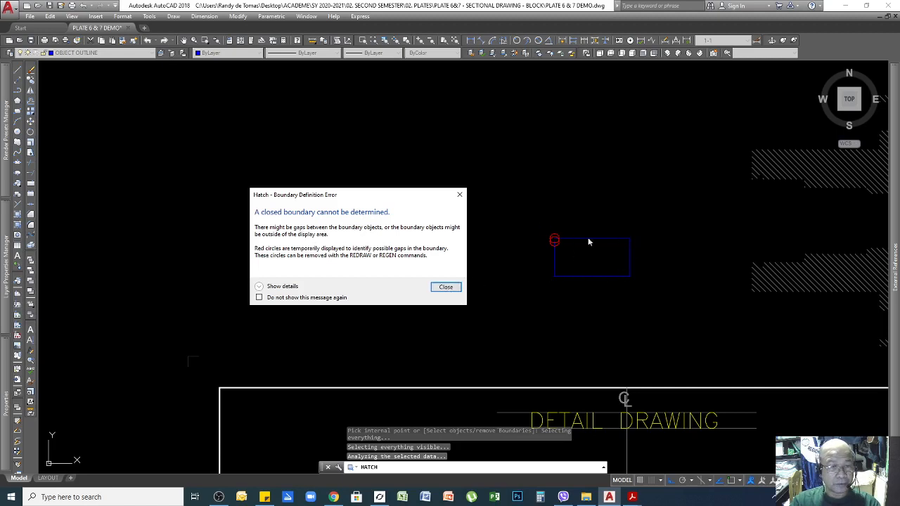
click(446, 287)
scroll(514, 245, up, 6)
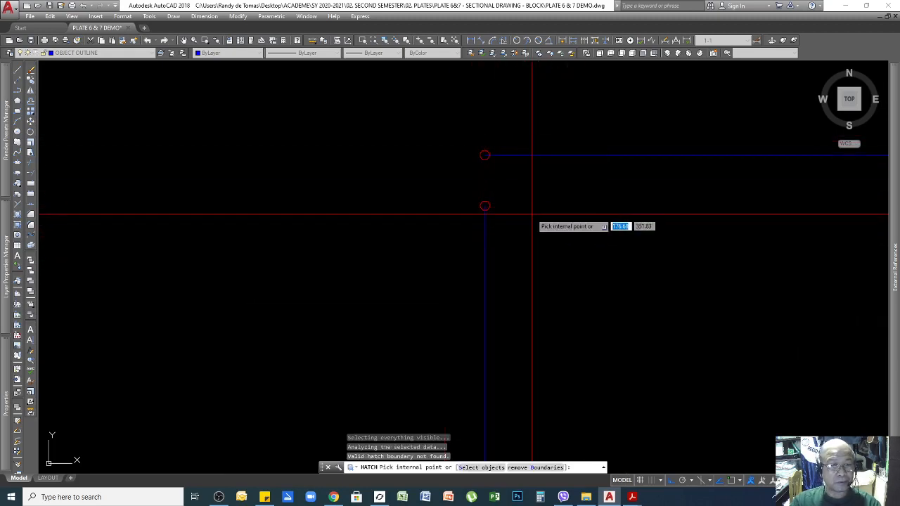
key(Escape)
key(Escape)
click(502, 201)
key(Escape)
key(Escape)
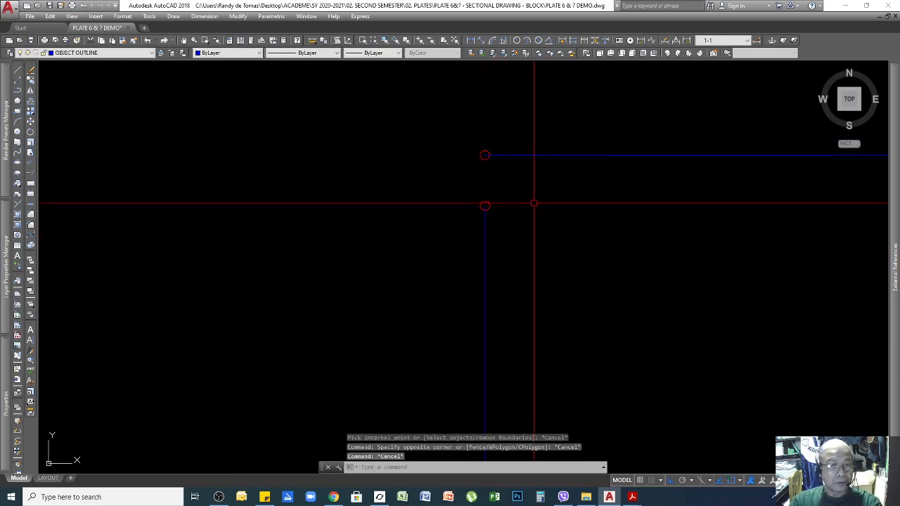
click(543, 208)
click(479, 267)
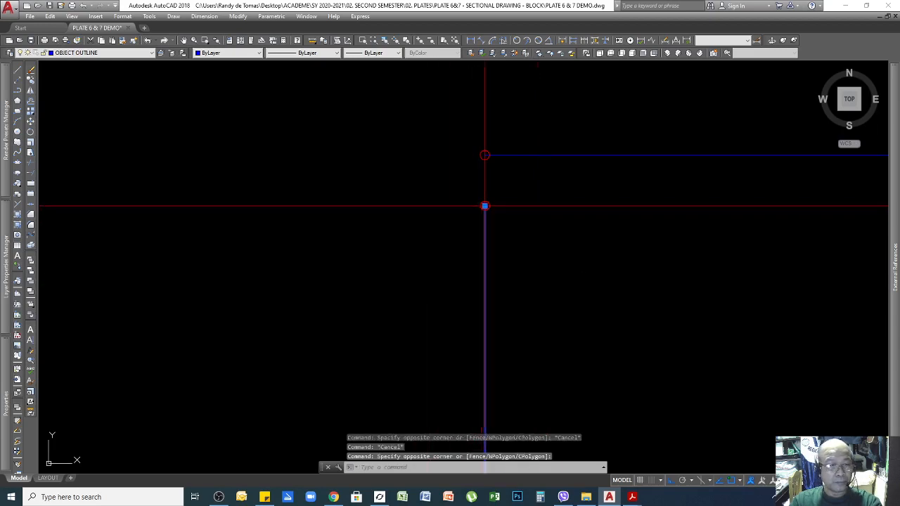
click(485, 206)
key(Escape)
scroll(509, 204, down, 5)
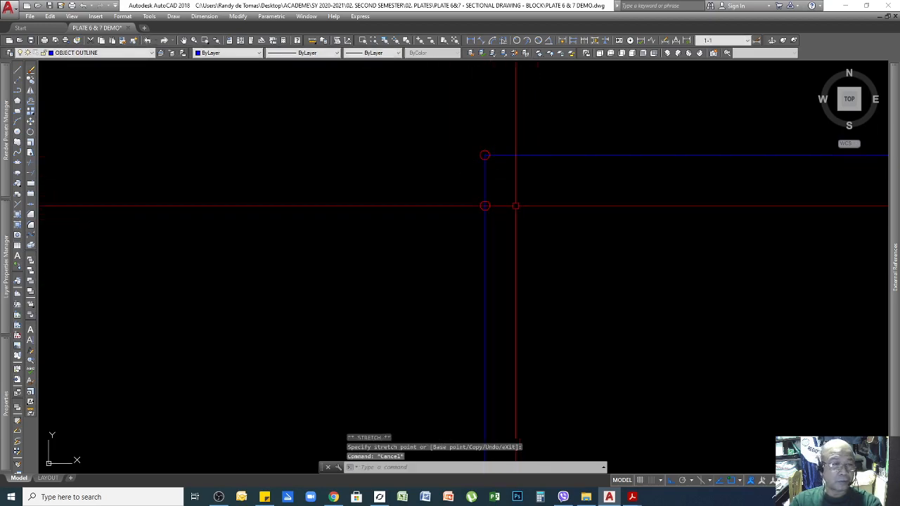
scroll(507, 223, up, 4)
key(Escape)
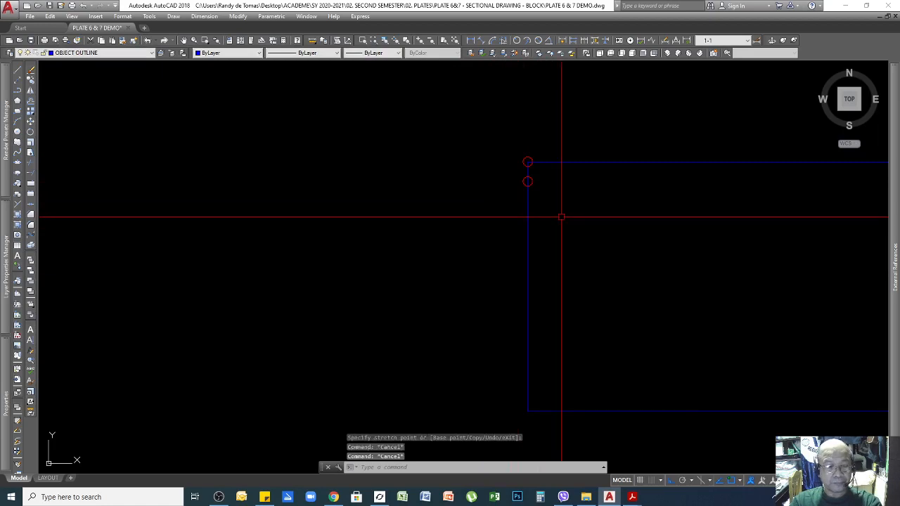
Regenerate the drawing with REGEN and hatch the small rectangle again.
text(regen)
key(Return)
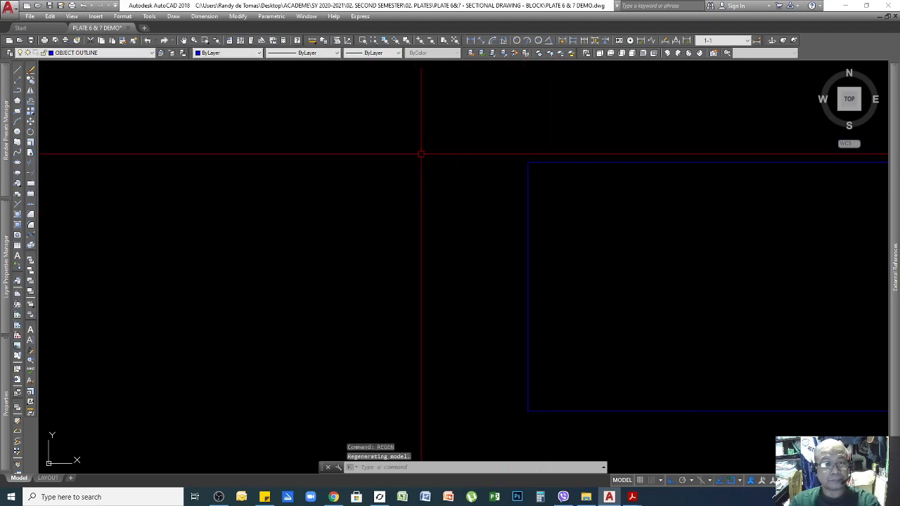
scroll(420, 153, down, 5)
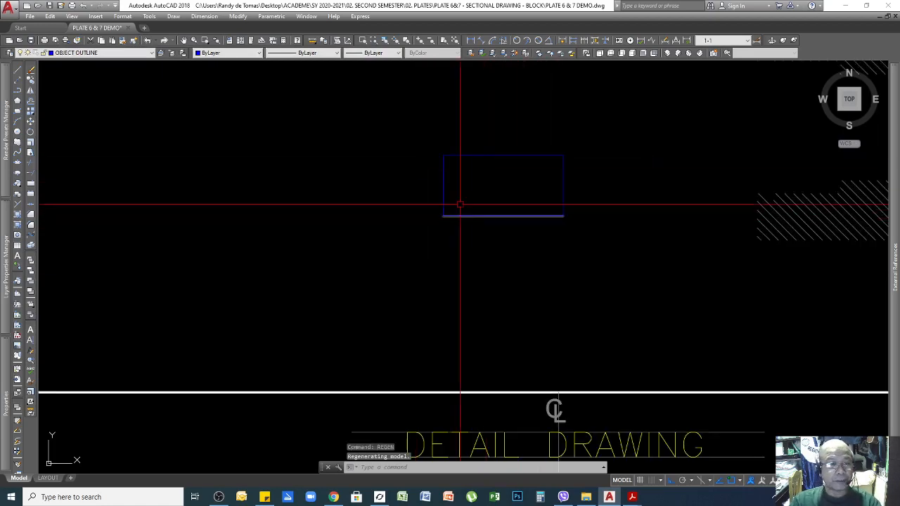
click(18, 214)
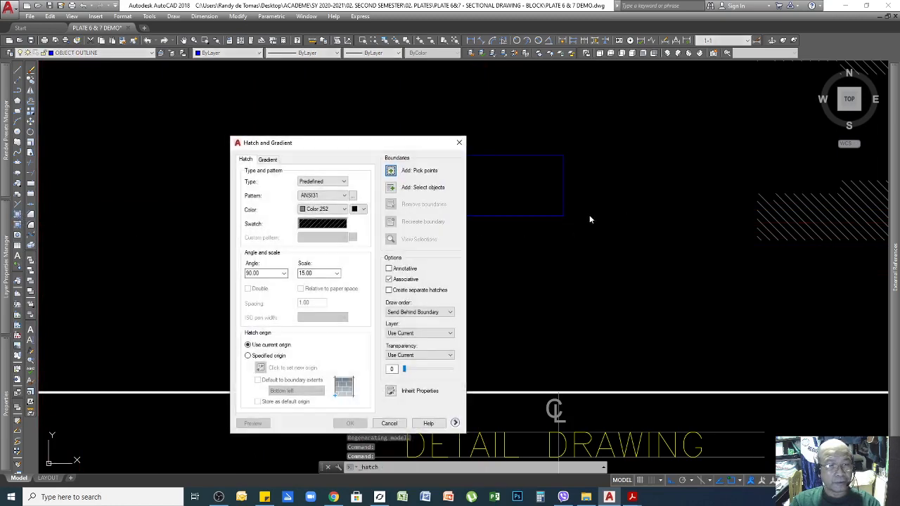
click(401, 173)
click(506, 186)
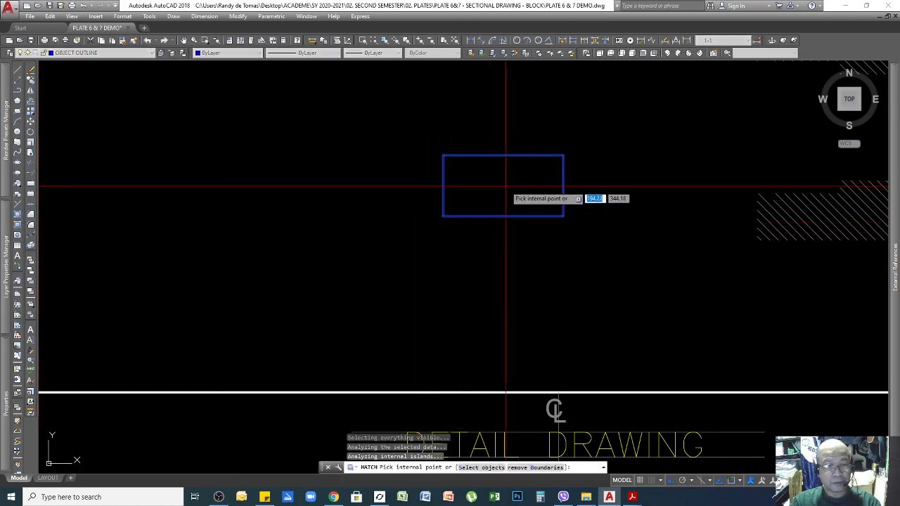
key(Return)
key(Return)
Delete the hatched trial rectangle and select the large hatch on the right.
scroll(486, 324, down, 4)
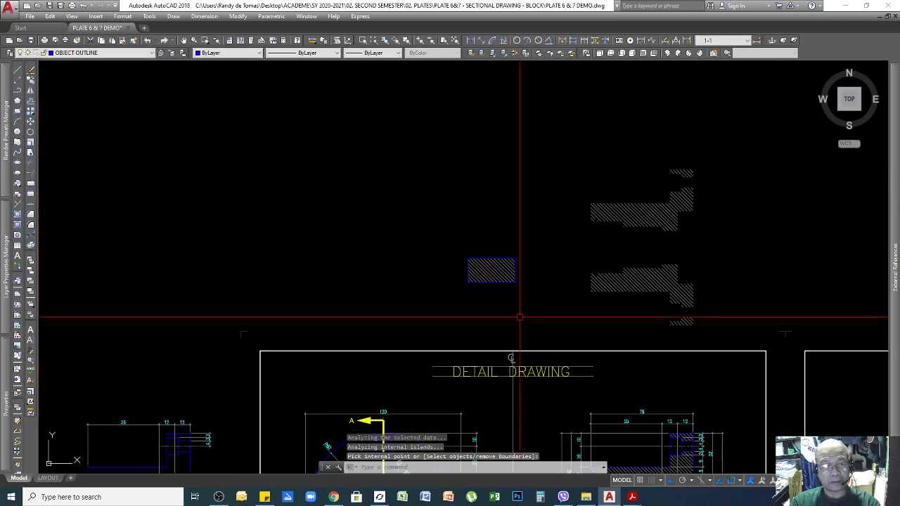
click(518, 233)
click(431, 294)
key(Delete)
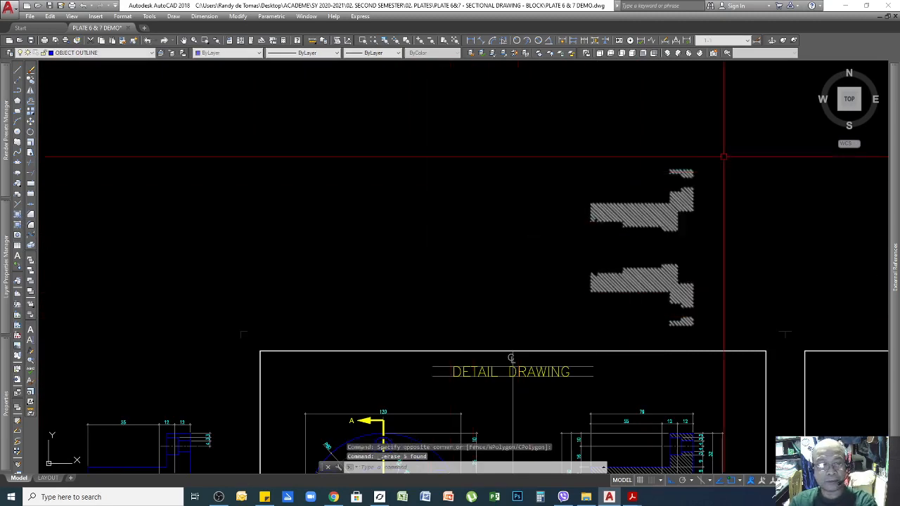
click(724, 155)
click(584, 249)
key(Delete)
scroll(566, 264, down, 3)
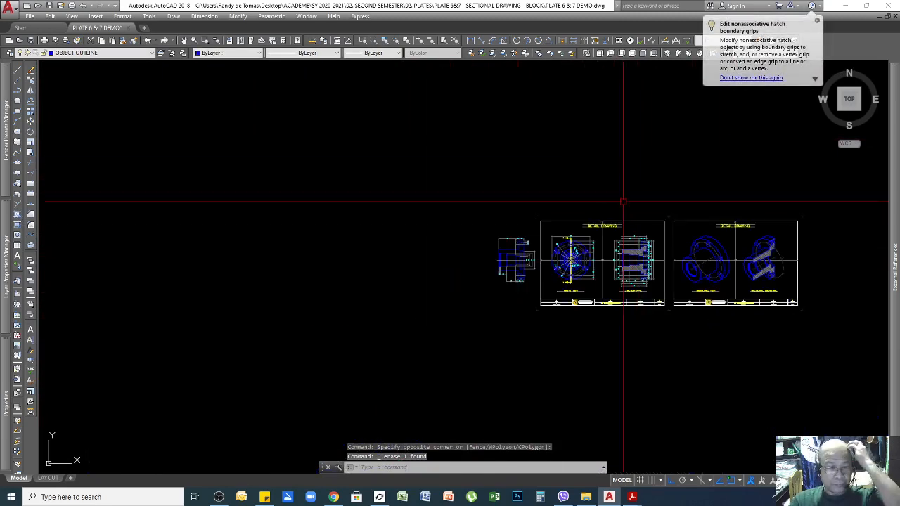
scroll(626, 257, up, 2)
scroll(632, 261, up, 2)
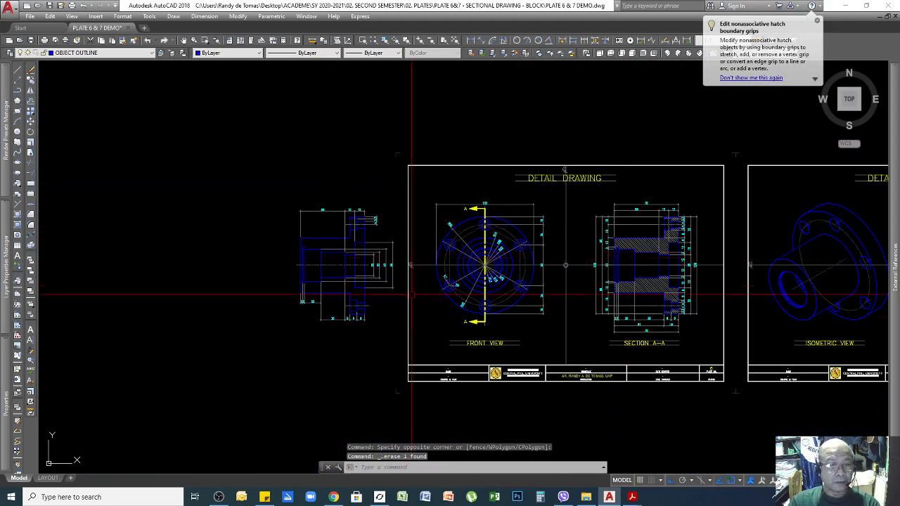
scroll(457, 303, up, 3)
click(487, 309)
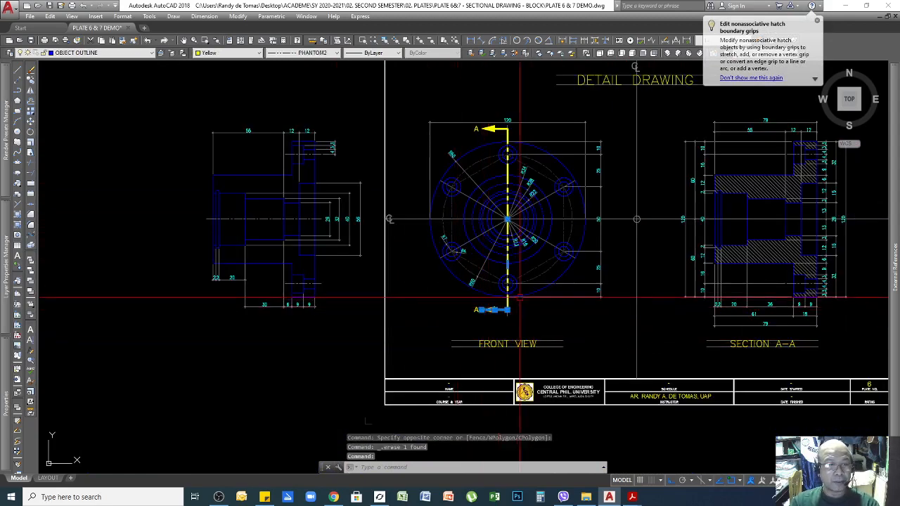
key(Escape)
key(Escape)
scroll(516, 156, up, 4)
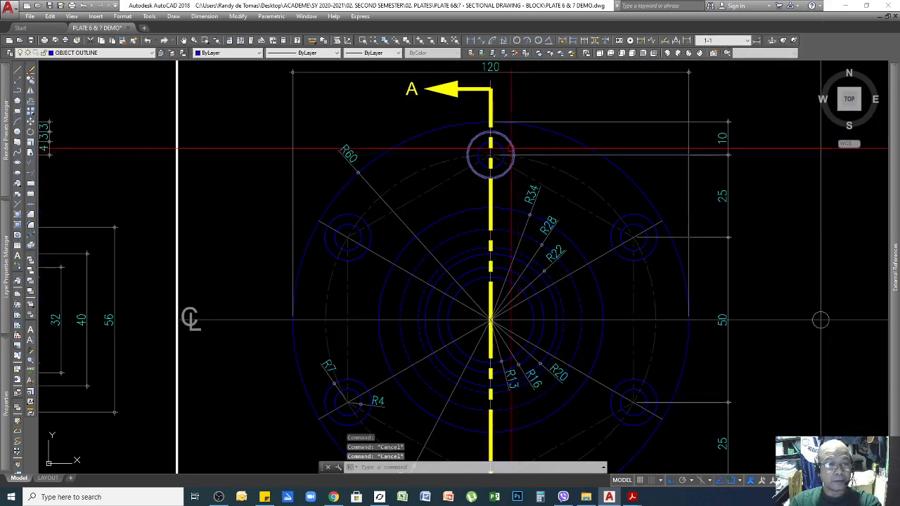
scroll(520, 161, down, 6)
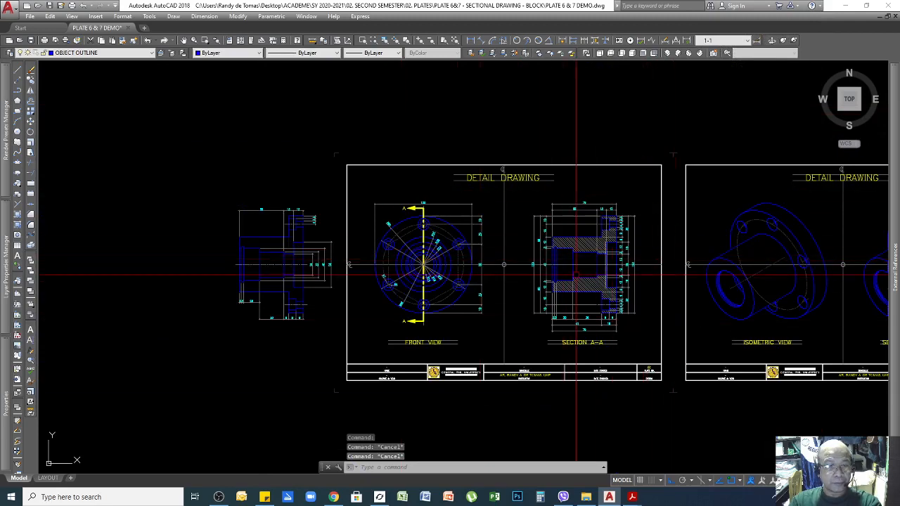
scroll(399, 218, up, 4)
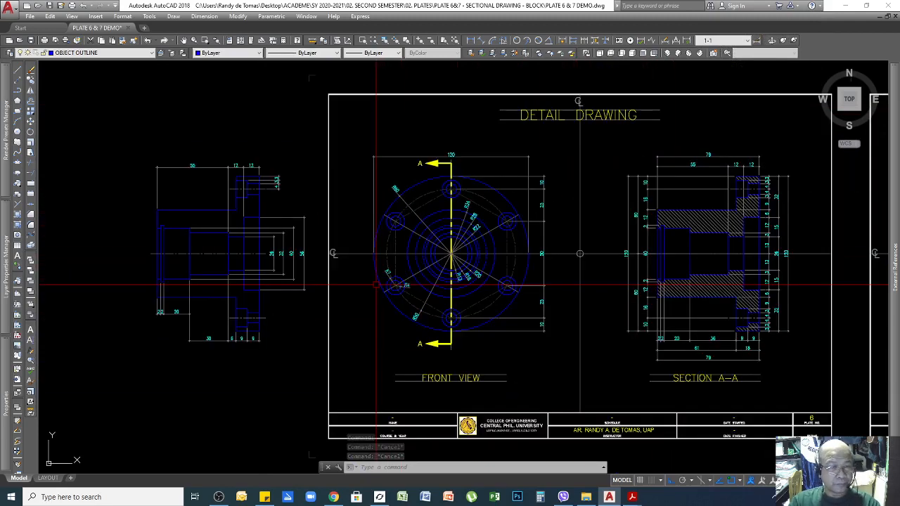
scroll(479, 145, down, 3)
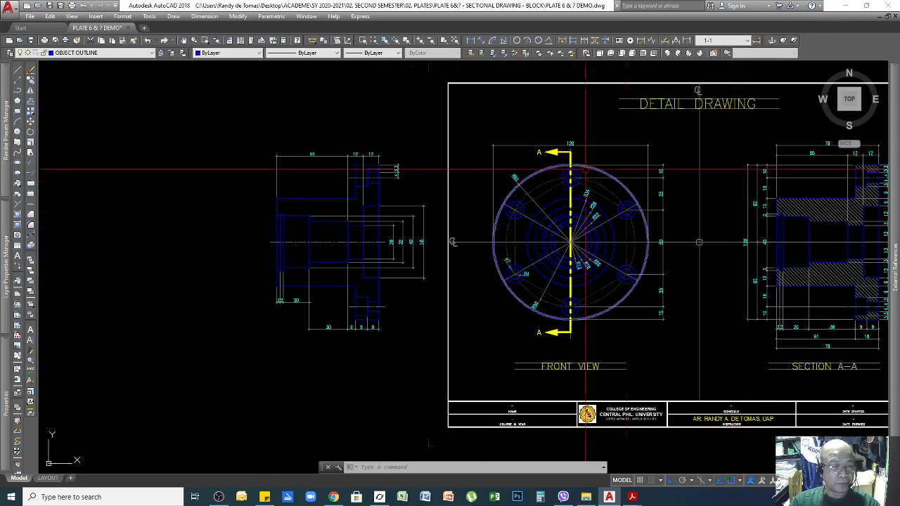
scroll(516, 141, up, 5)
scroll(516, 141, down, 4)
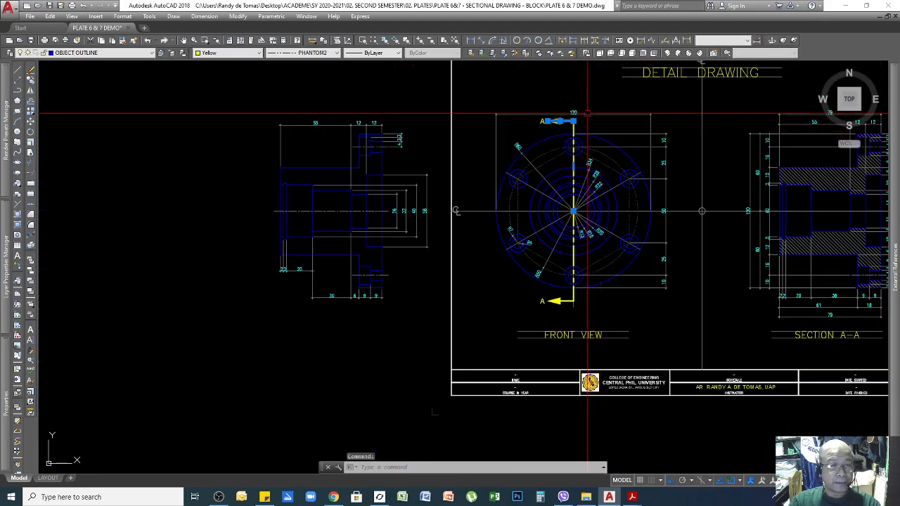
key(Escape)
key(Escape)
scroll(546, 120, up, 2)
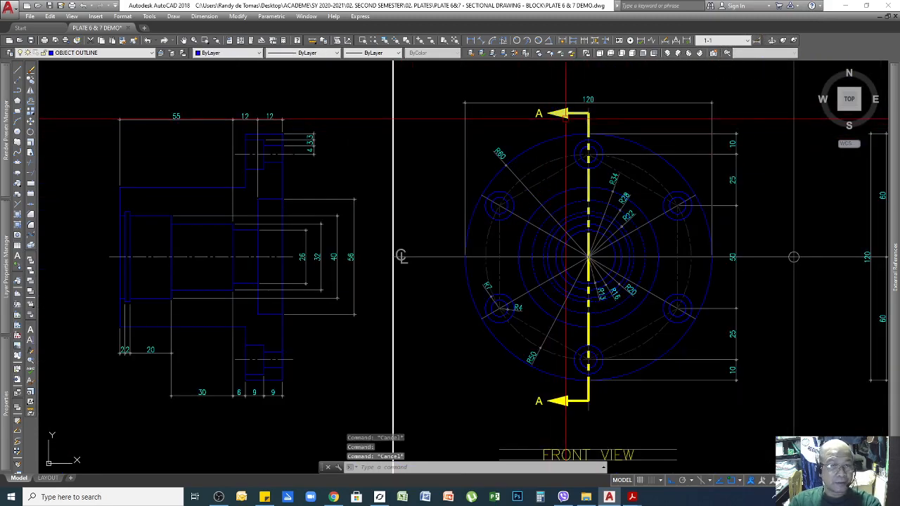
click(559, 115)
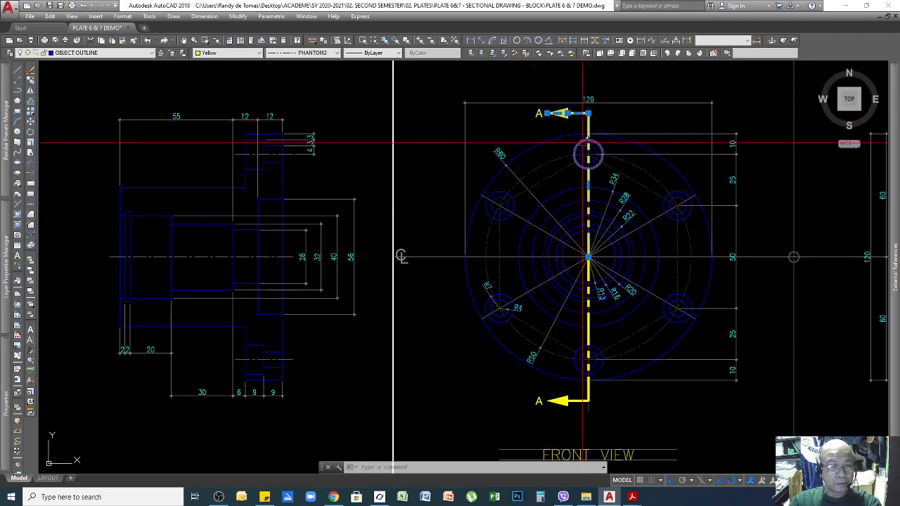
key(Escape)
click(572, 401)
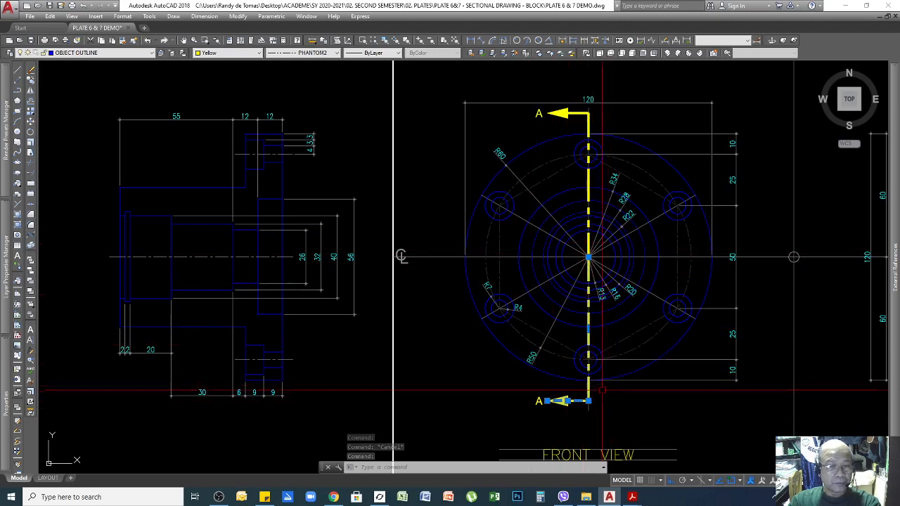
key(Escape)
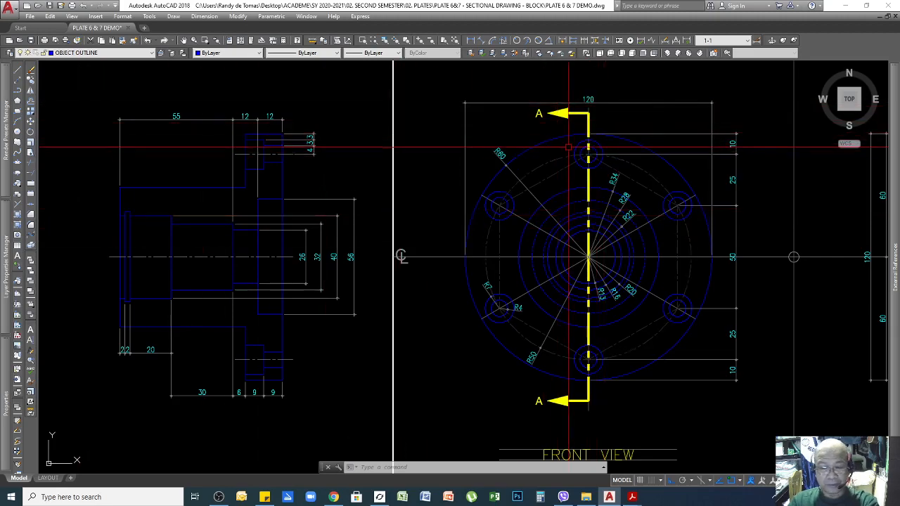
scroll(570, 104, up, 4)
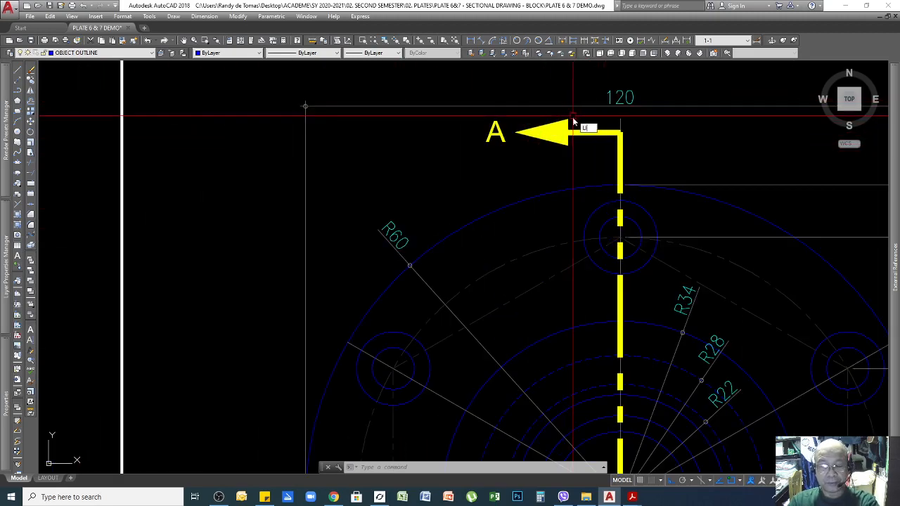
key(Return)
click(566, 140)
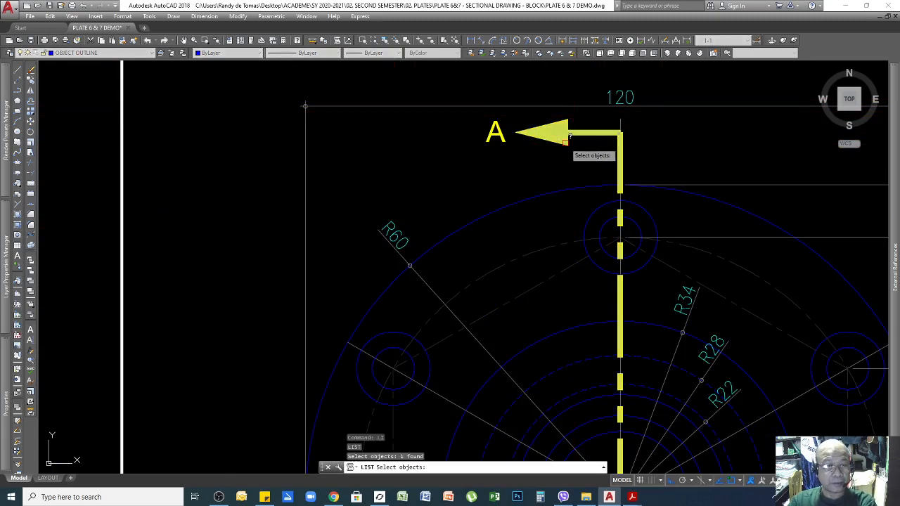
key(Return)
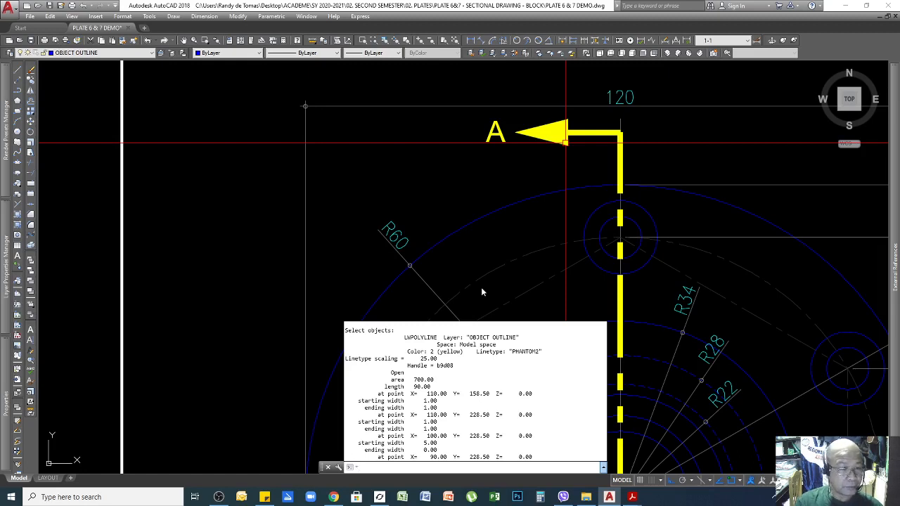
drag(438, 359, 412, 357)
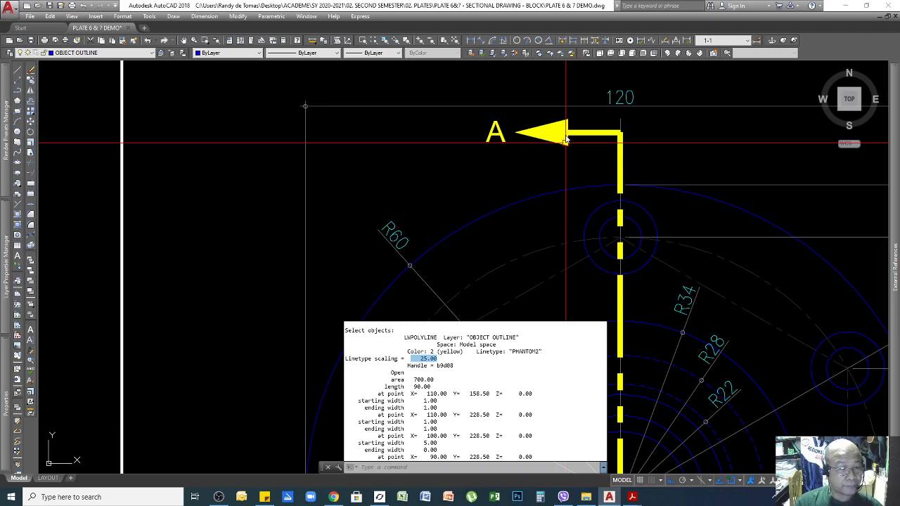
scroll(558, 217, down, 2)
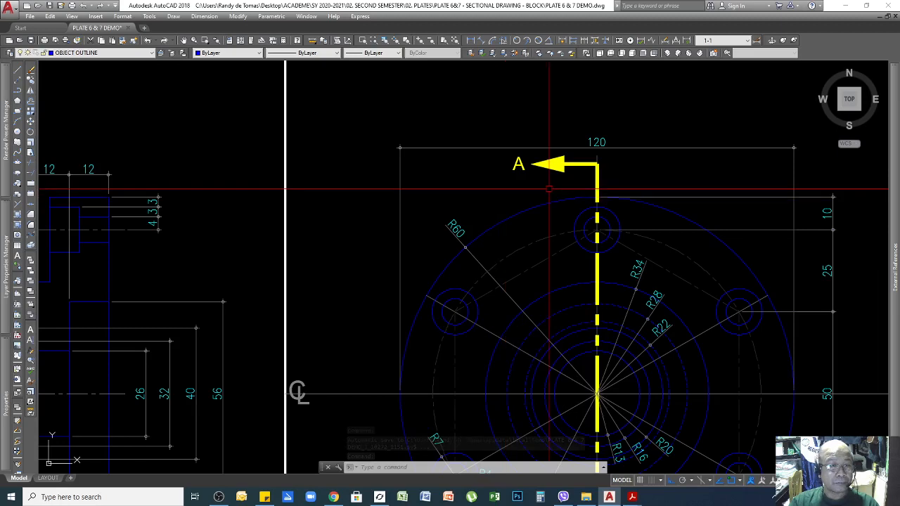
Add a vertical 70 dimension from the hub centre to the arrow's top corner.
scroll(582, 176, down, 4)
scroll(589, 176, up, 4)
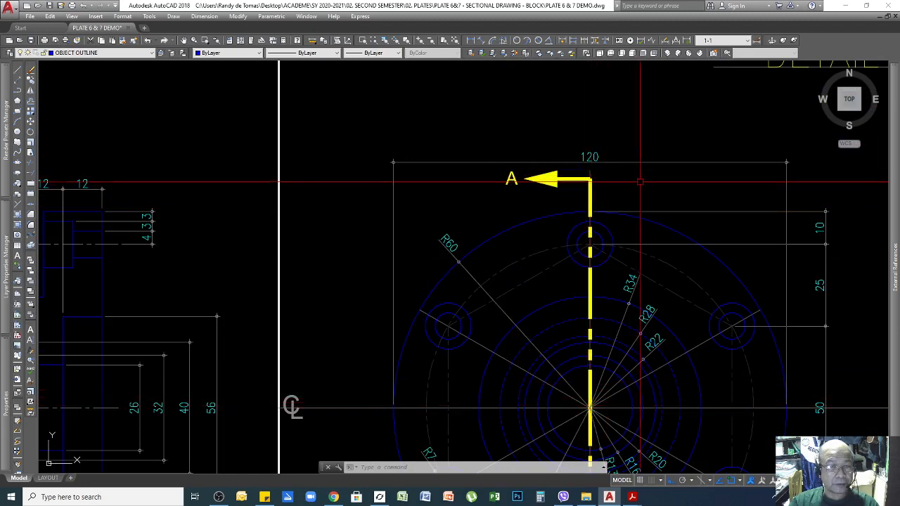
click(473, 41)
click(590, 408)
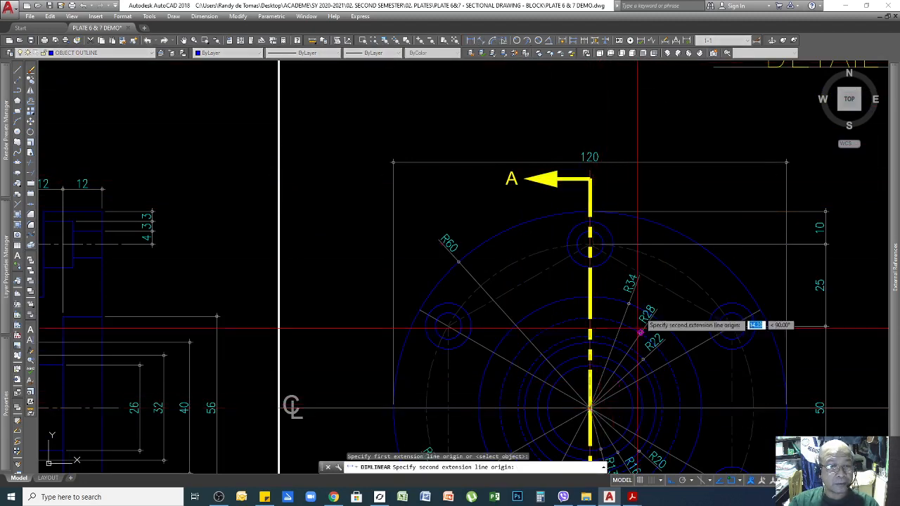
click(589, 178)
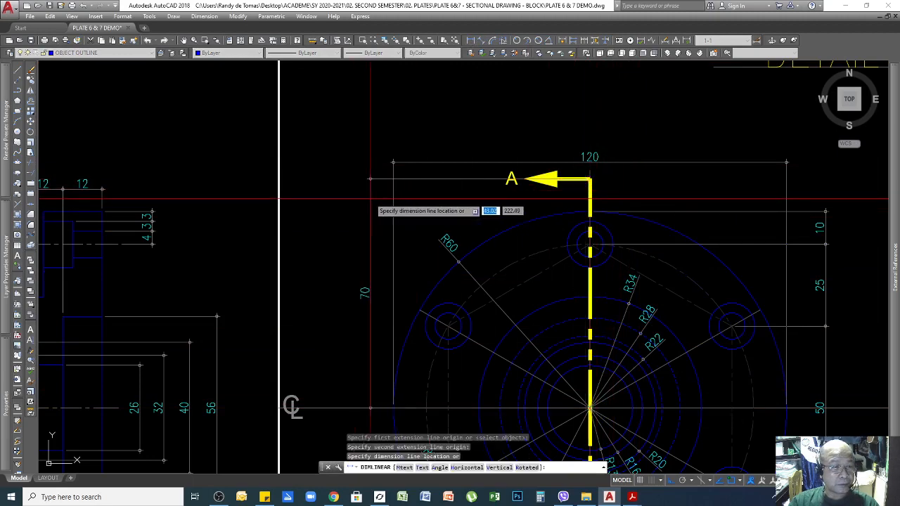
click(343, 197)
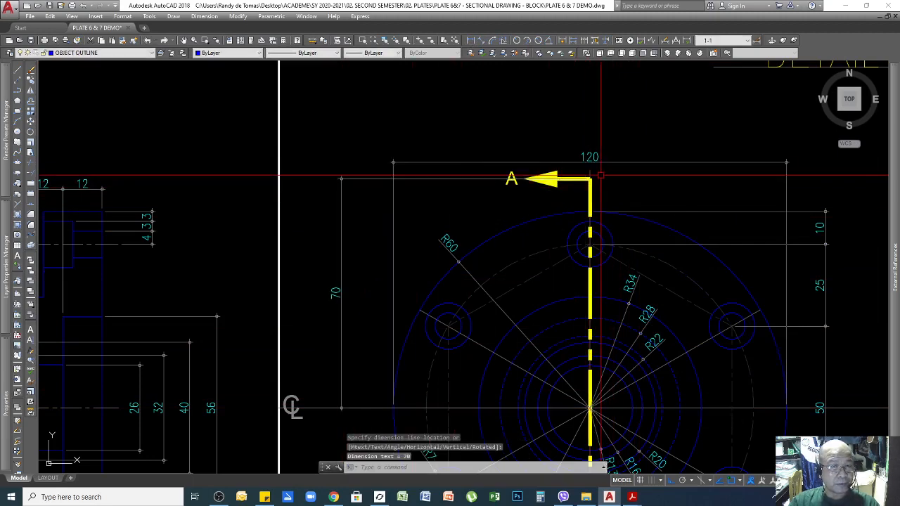
scroll(596, 175, up, 2)
scroll(598, 176, down, 2)
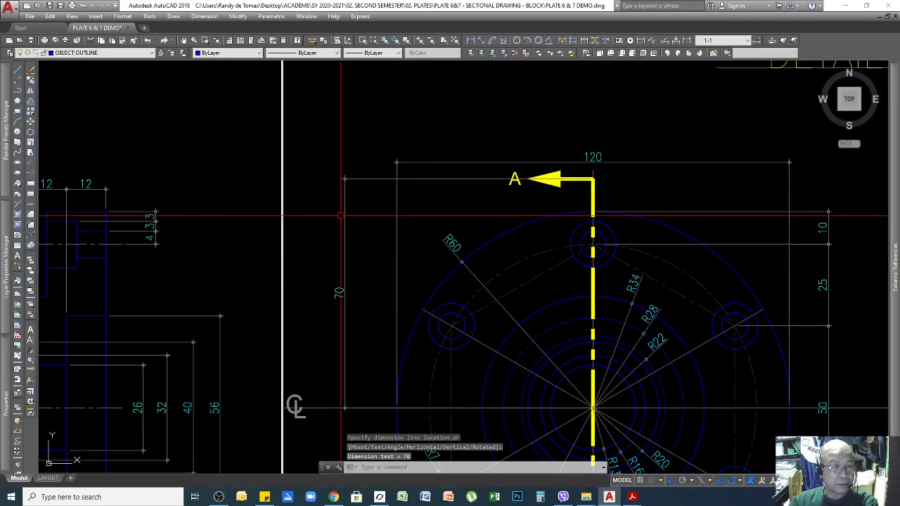
Add two horizontal 10 dimensions along the section arrow, placed above it.
key(Return)
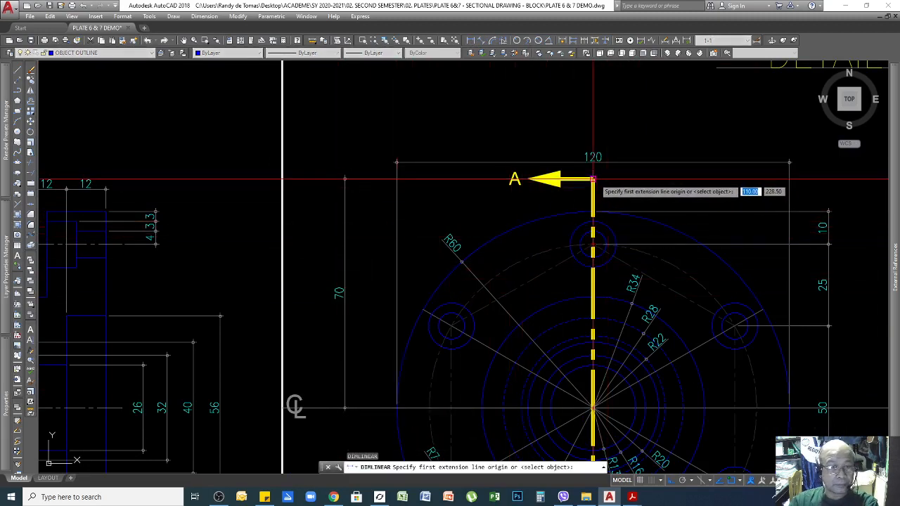
click(593, 178)
click(560, 180)
click(575, 105)
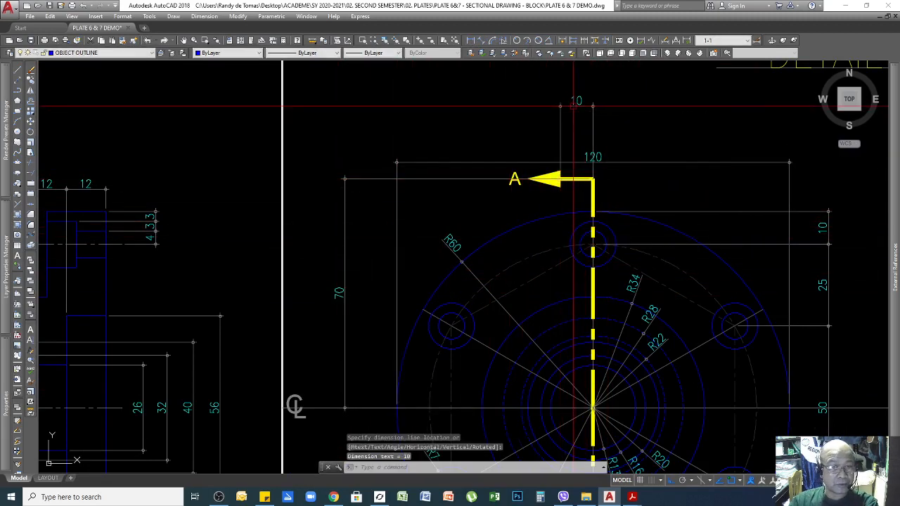
key(Return)
click(561, 180)
click(528, 180)
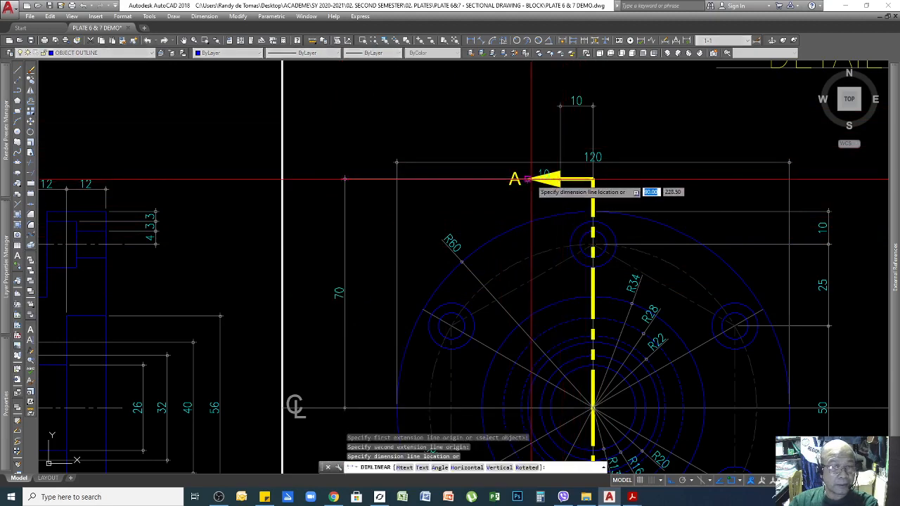
click(577, 106)
scroll(576, 108, down, 5)
scroll(575, 134, up, 6)
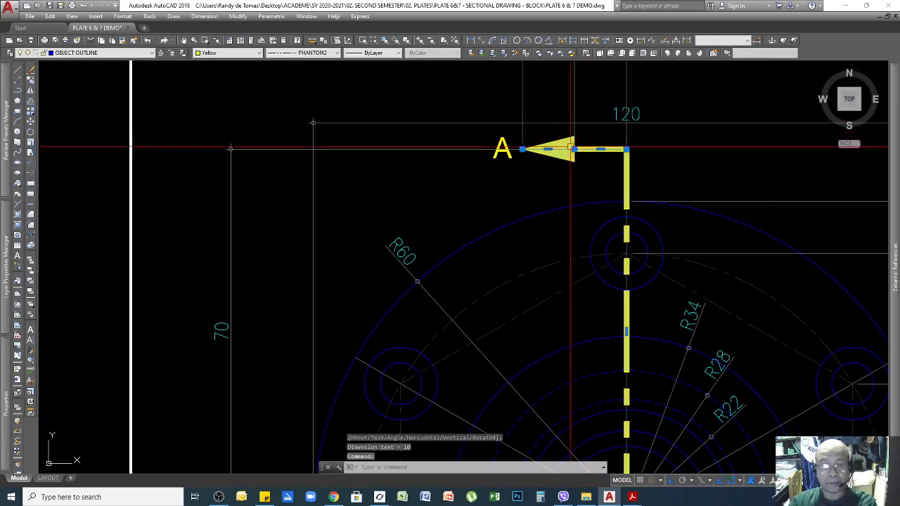
Erase the top cutting-plane arrow and line, then undo the mistaken line erase.
click(575, 152)
key(Delete)
scroll(568, 165, down, 4)
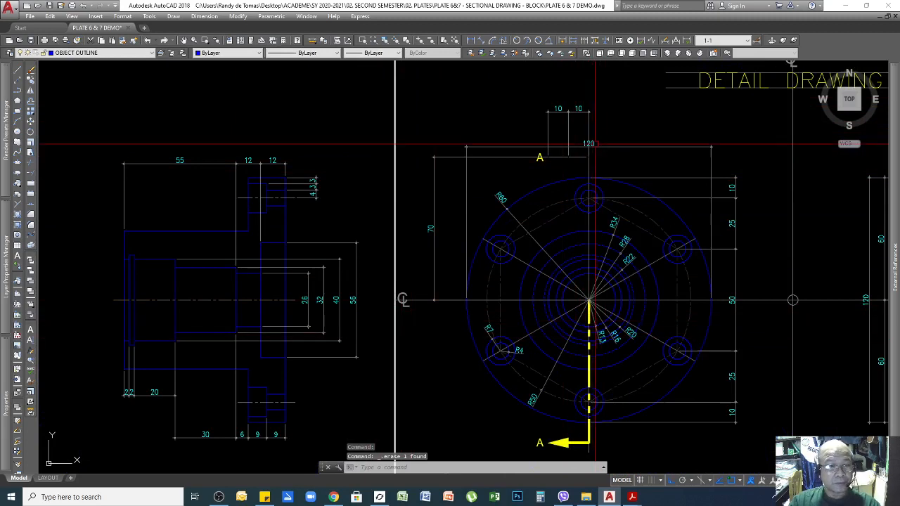
click(587, 430)
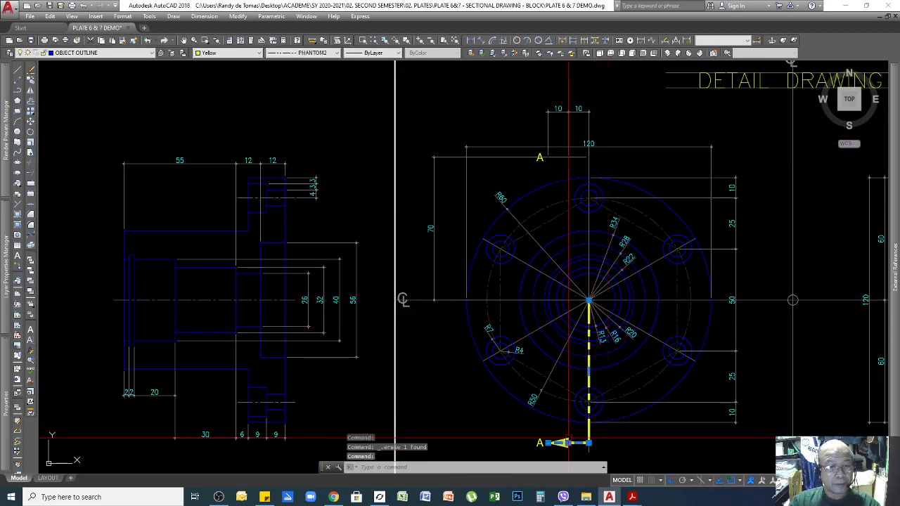
key(Delete)
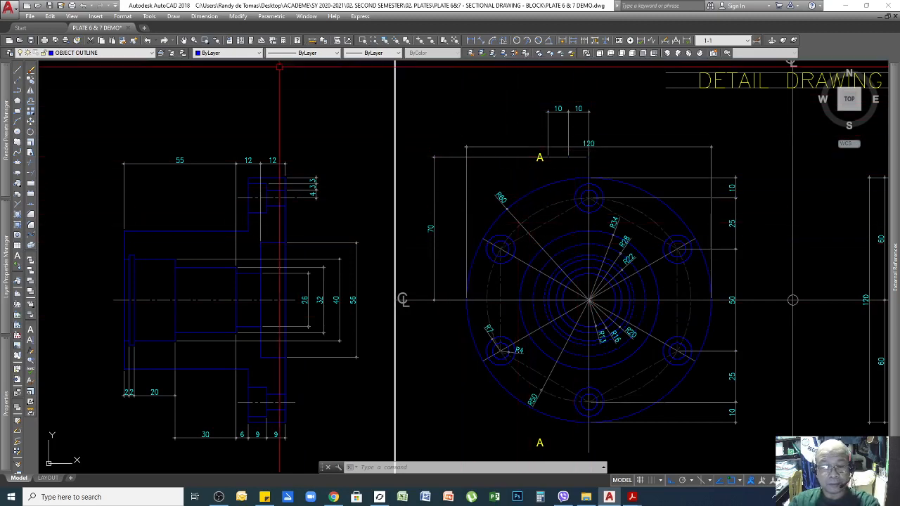
key(Return)
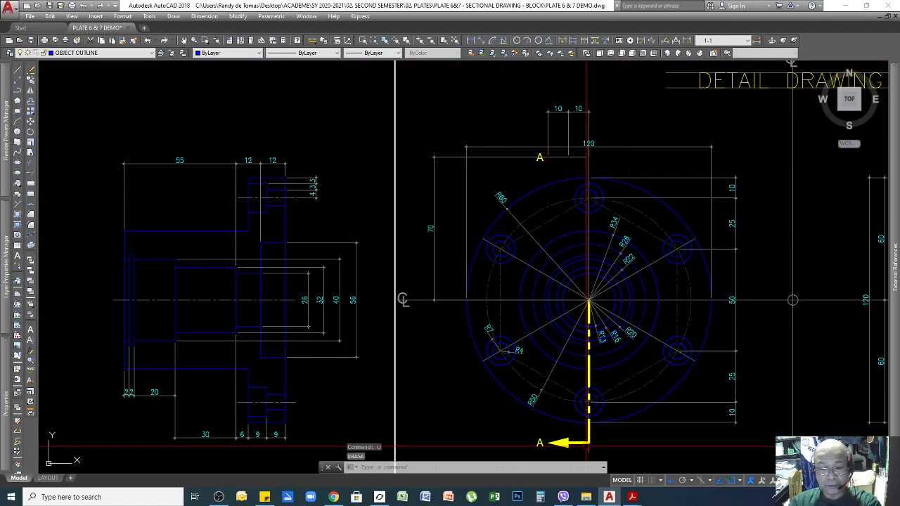
List the properties of the bottom section arrow with LI to inspect it.
text(LI)
key(Return)
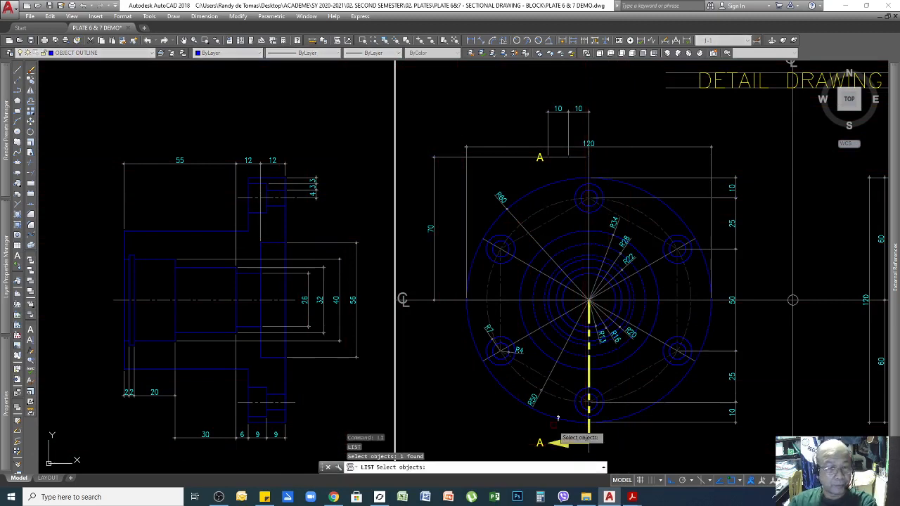
click(571, 440)
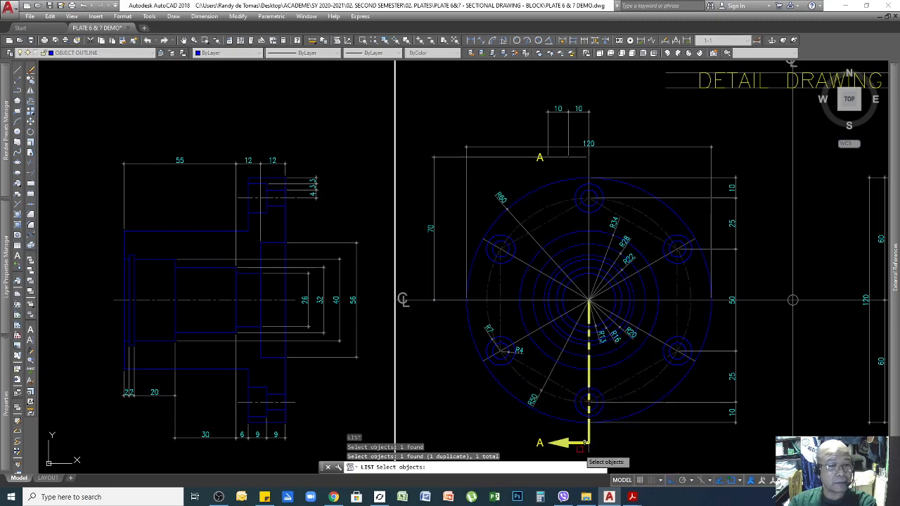
key(Escape)
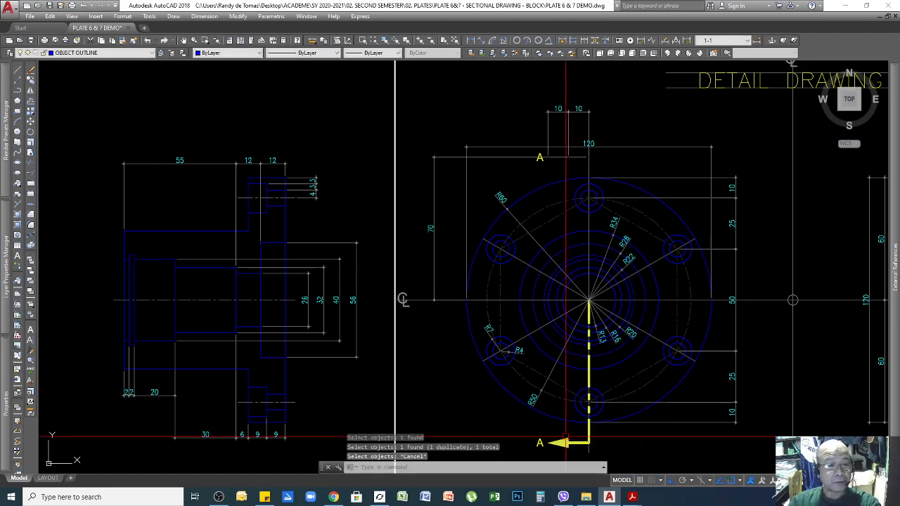
Erase the bottom yellow cutting-plane line and arrow, leaving the A label.
click(566, 442)
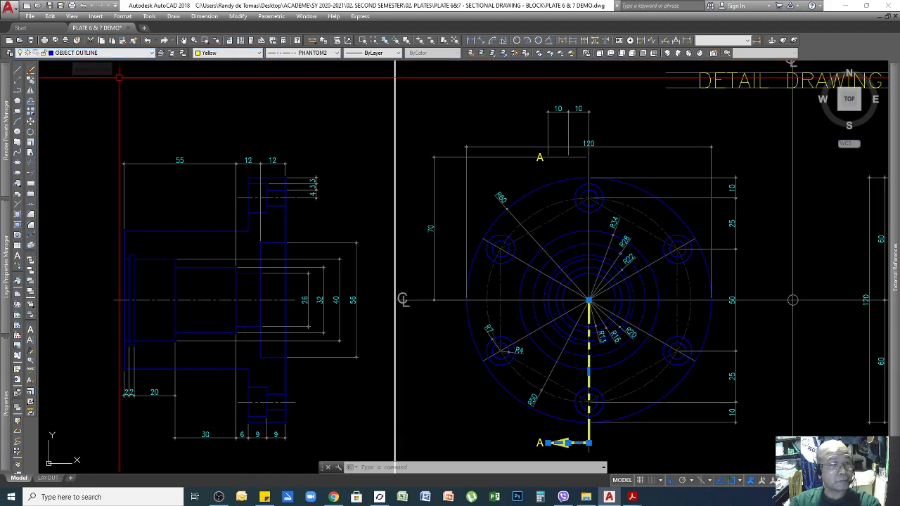
key(Escape)
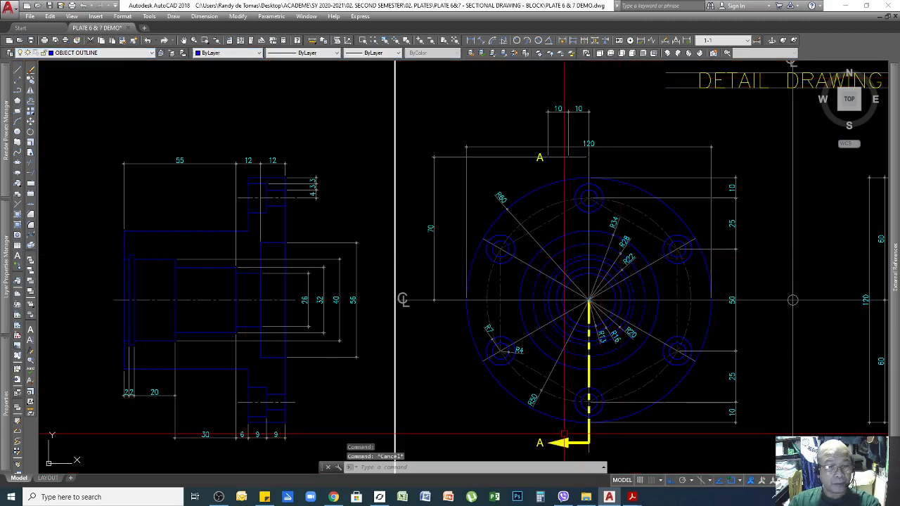
click(590, 429)
key(Delete)
key(Escape)
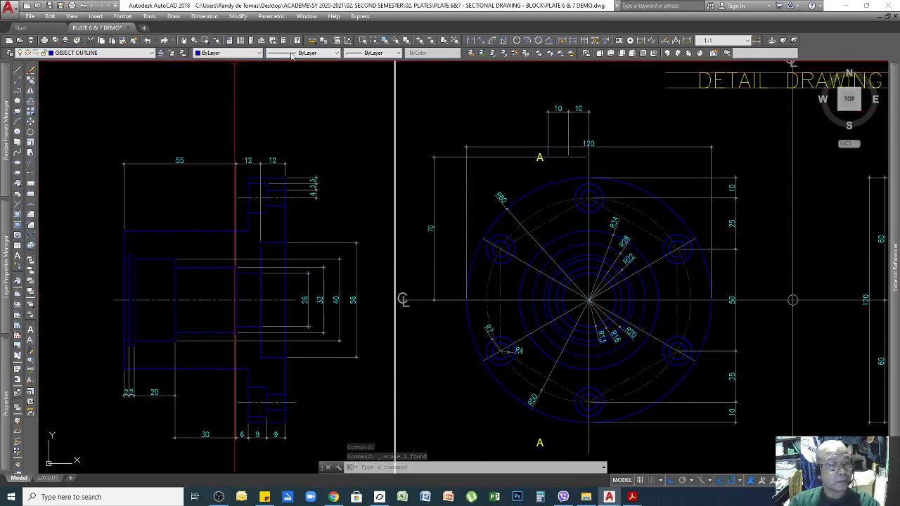
Browse loadable linetypes, cancel loading more, and close Linetype Manager with PHANTOM2 loaded.
click(325, 55)
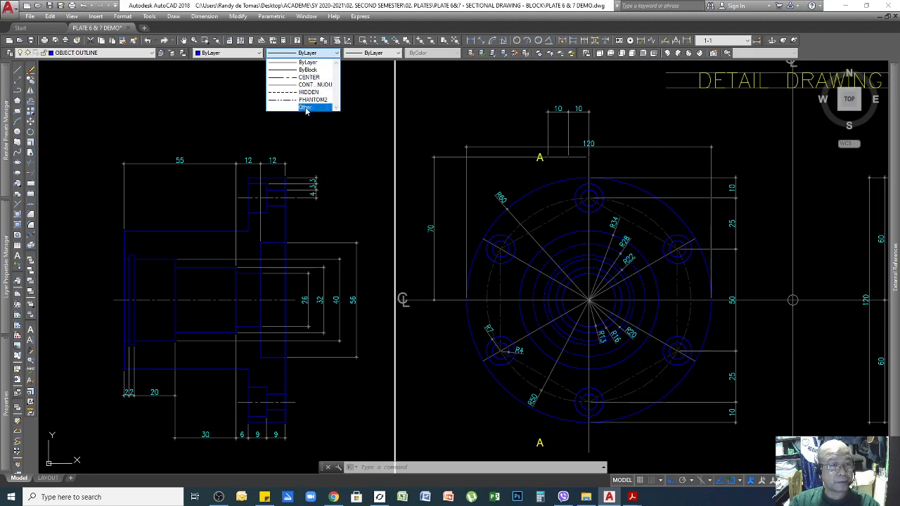
click(305, 107)
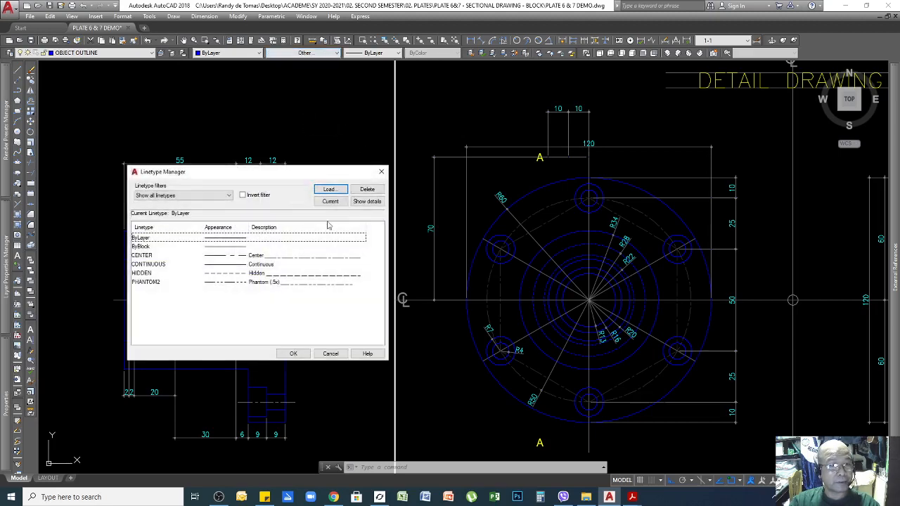
click(328, 190)
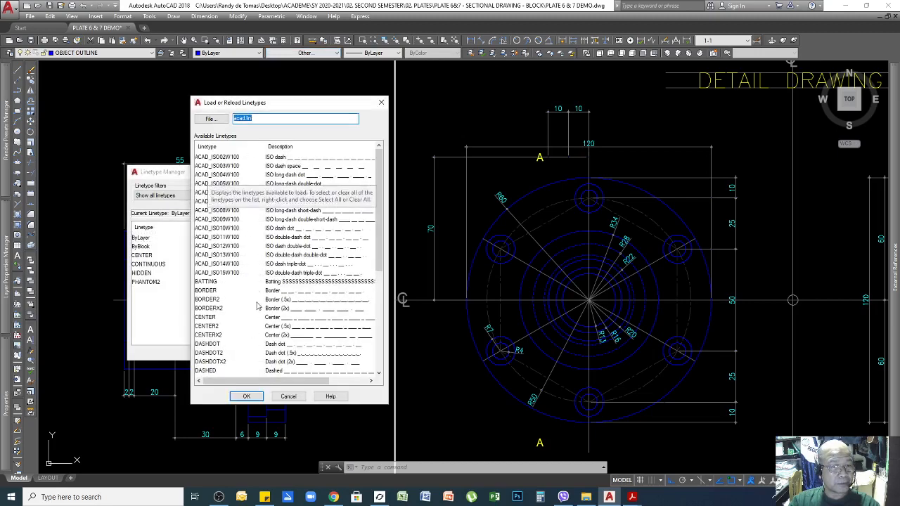
scroll(257, 306, down, 7)
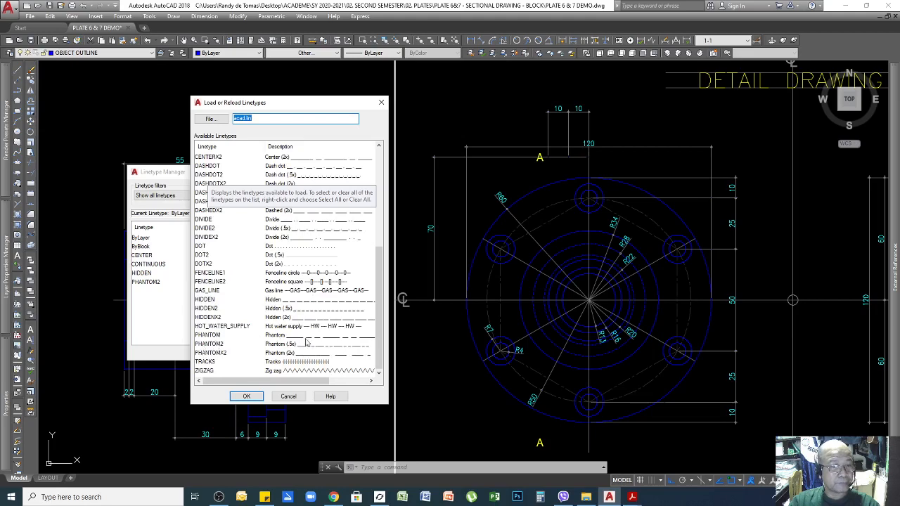
click(247, 397)
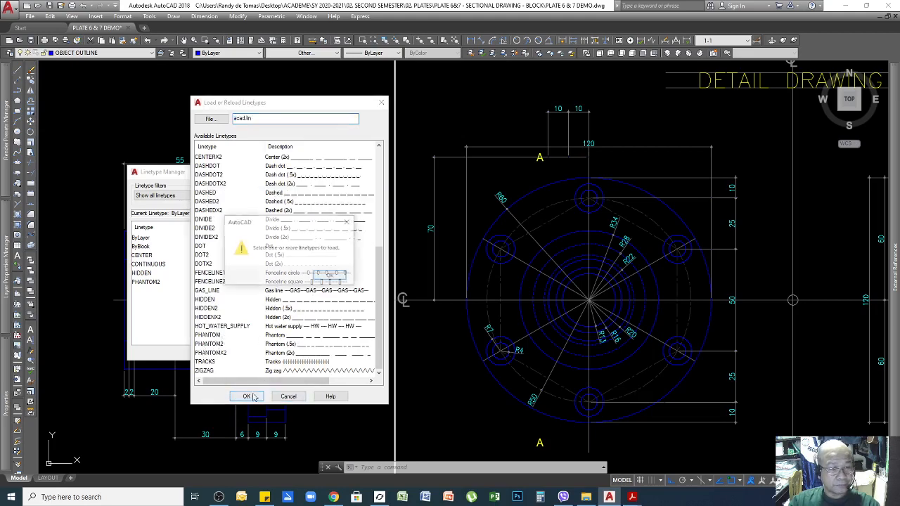
click(330, 276)
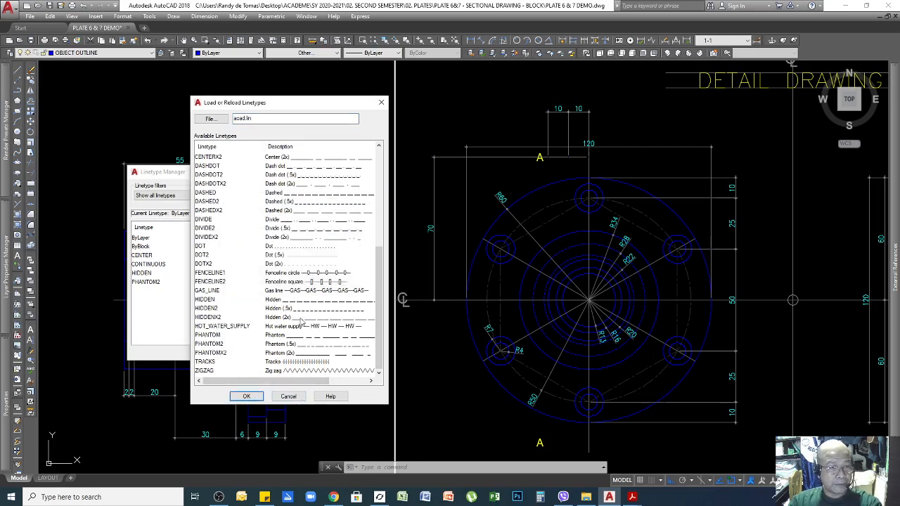
click(292, 398)
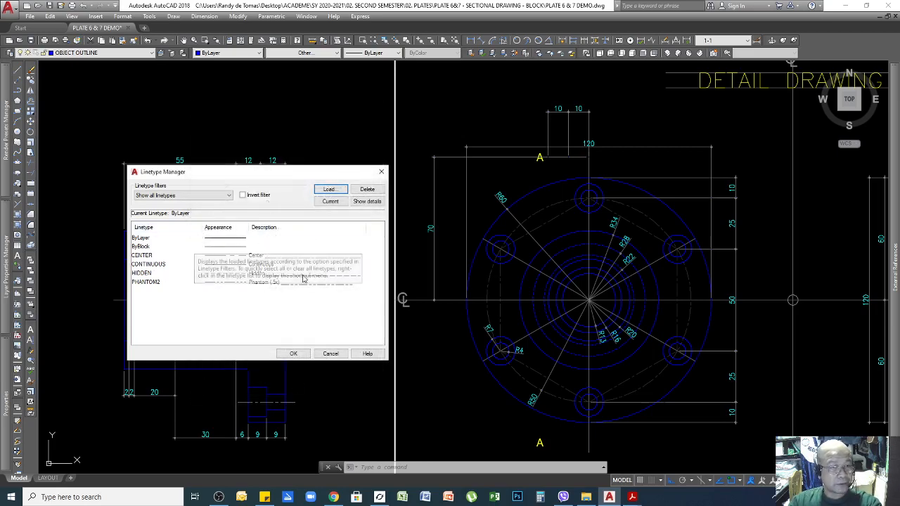
click(293, 354)
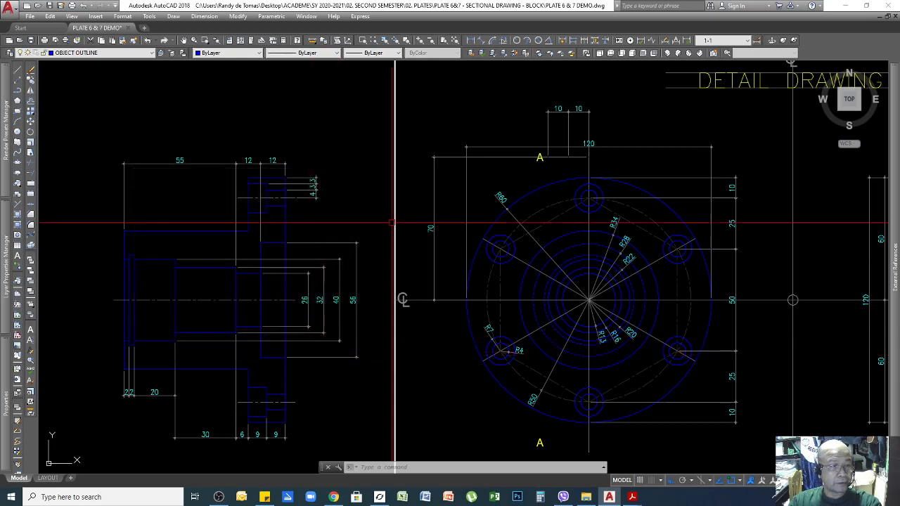
Choose PHANTOM2 in the Linetype Control and Yellow in the Color Control.
click(338, 54)
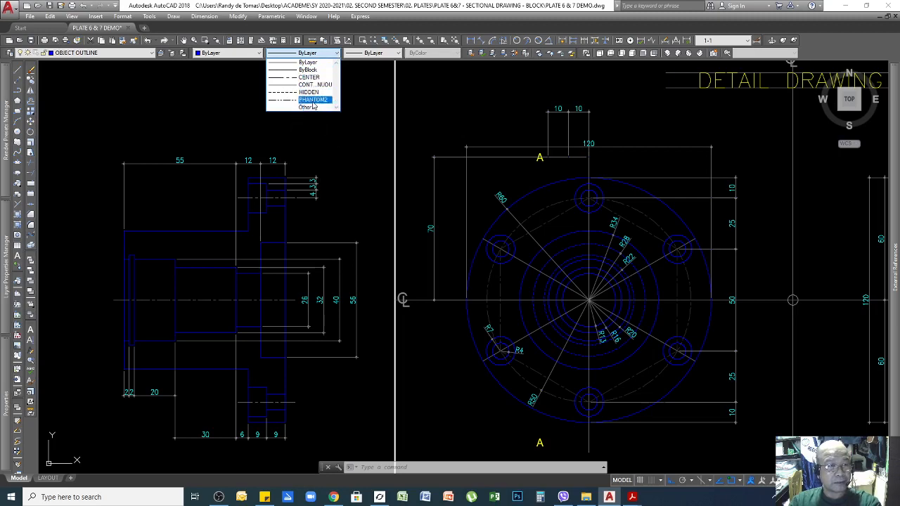
key(Escape)
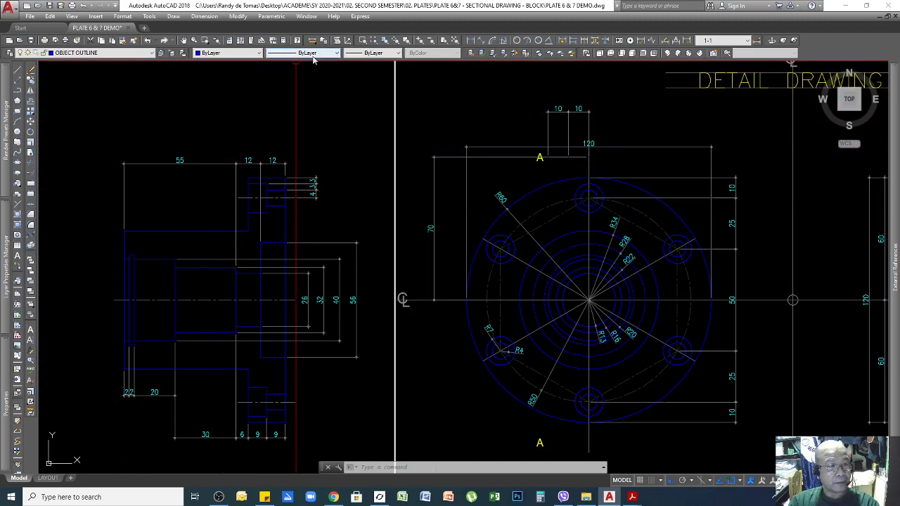
click(337, 54)
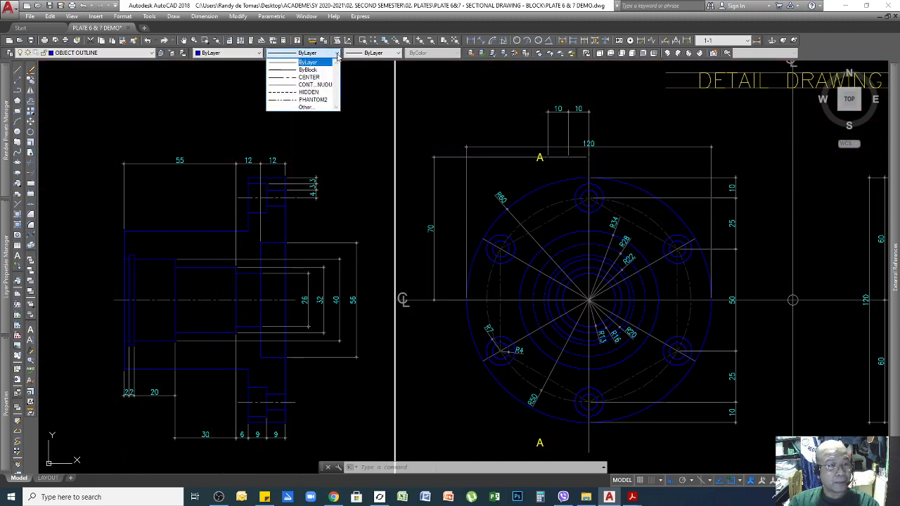
click(321, 100)
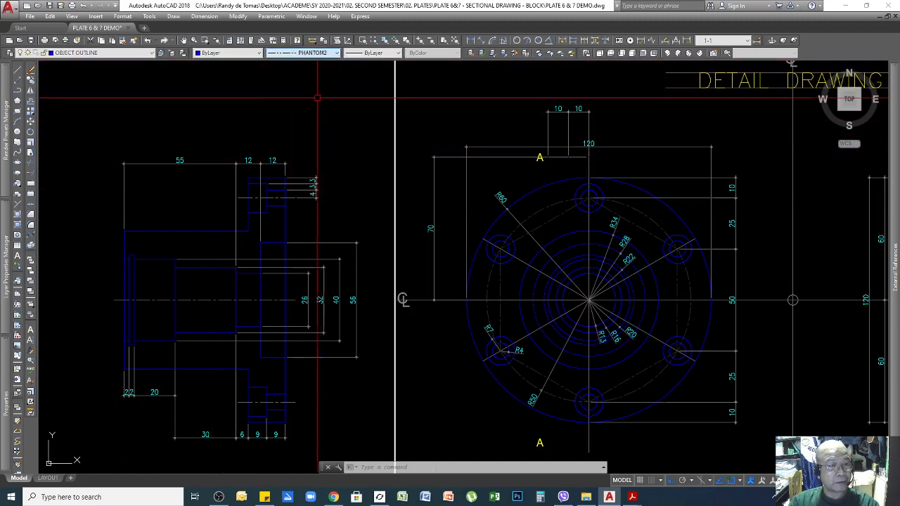
click(259, 55)
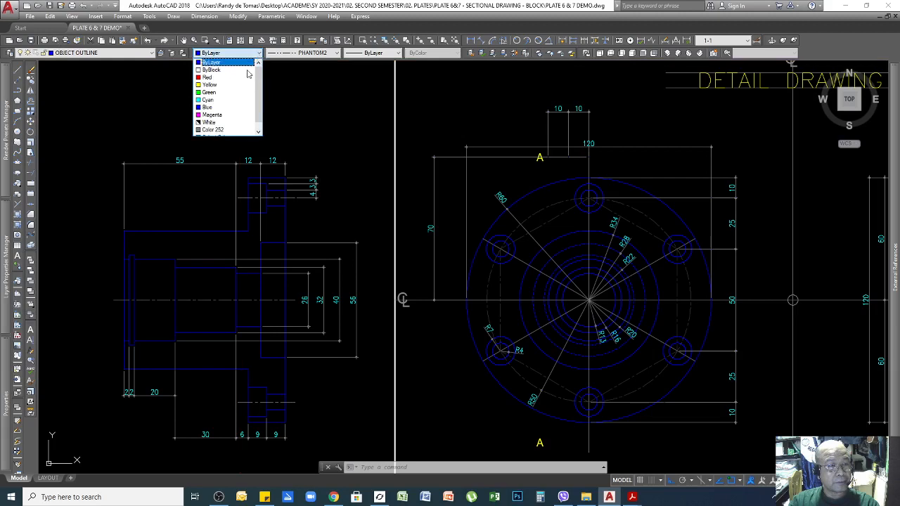
click(209, 85)
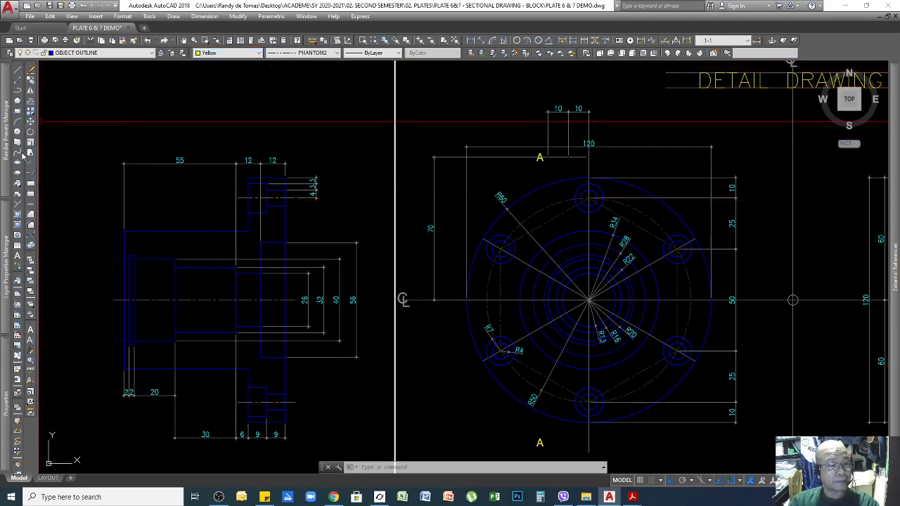
Start a polyline at the flange hub centre with starting and ending widths of 1.
click(18, 92)
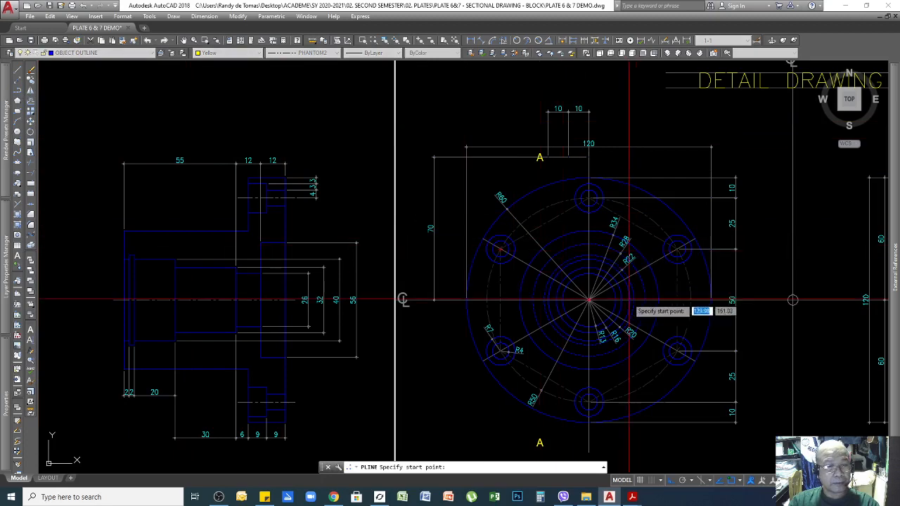
scroll(590, 306, up, 2)
scroll(590, 307, up, 3)
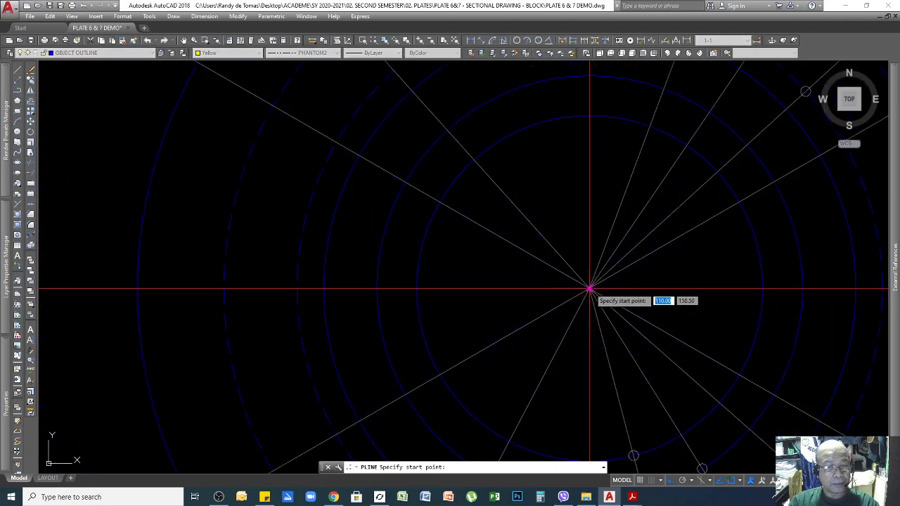
click(590, 296)
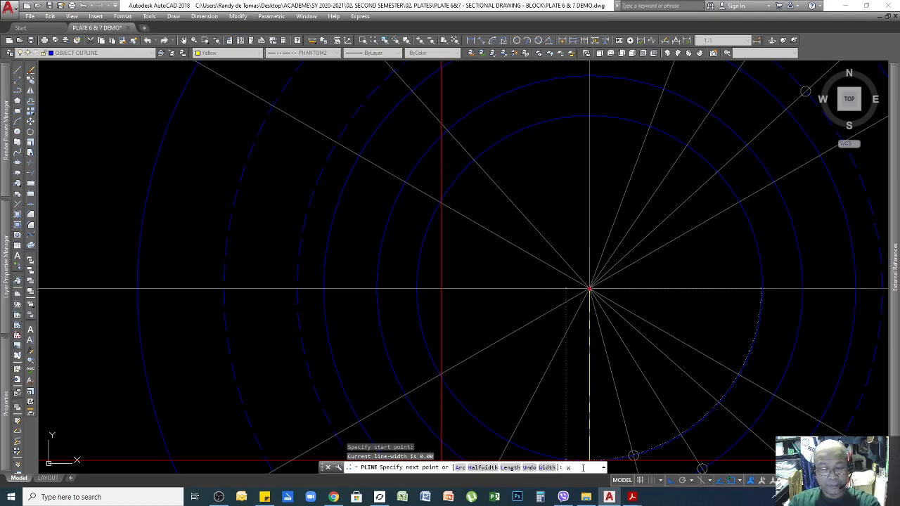
key(Return)
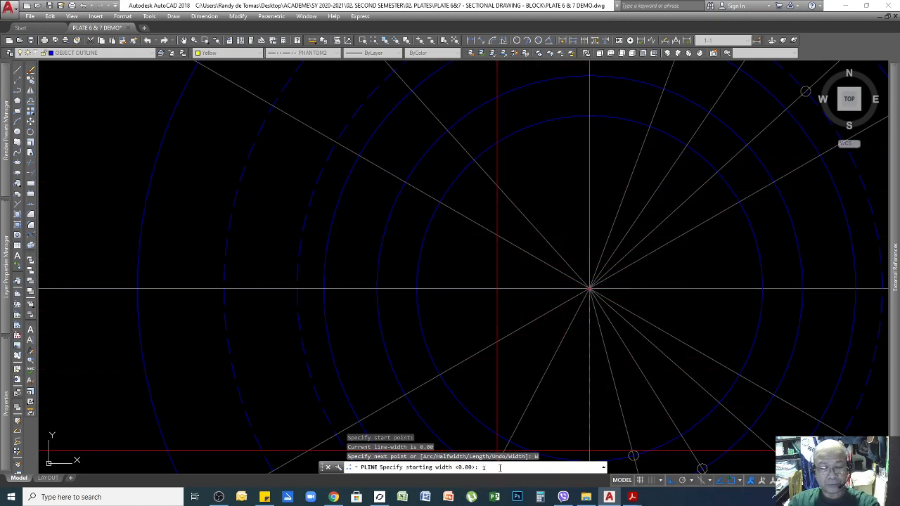
text(1)
key(Return)
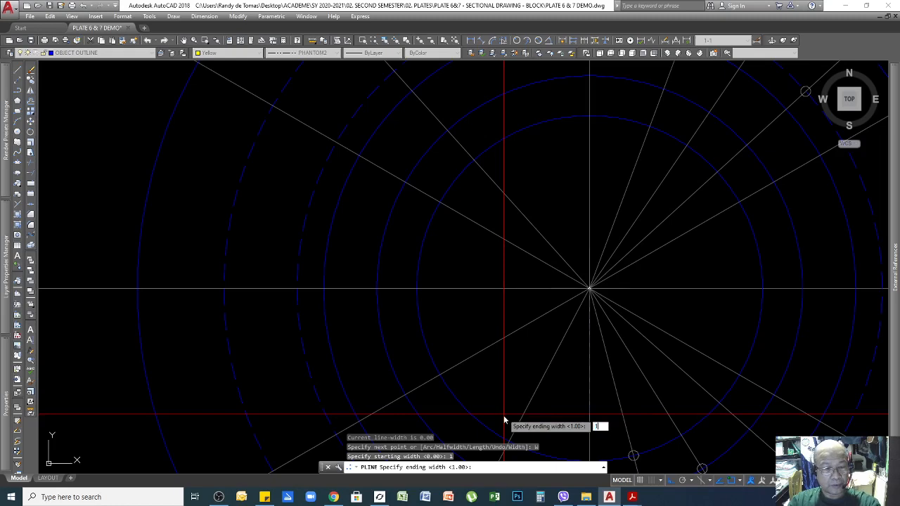
key(Return)
scroll(588, 415, down, 5)
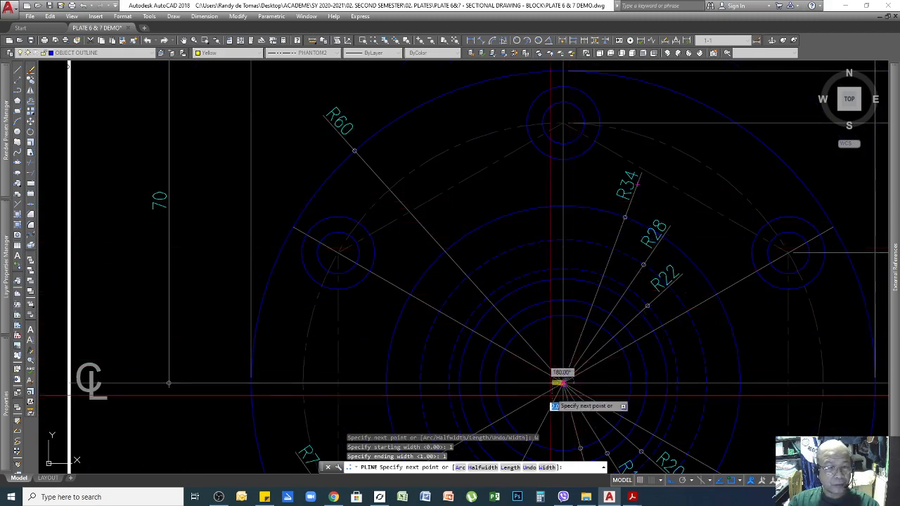
Extend the polyline 70 units straight up from the hub centre.
scroll(563, 251, down, 4)
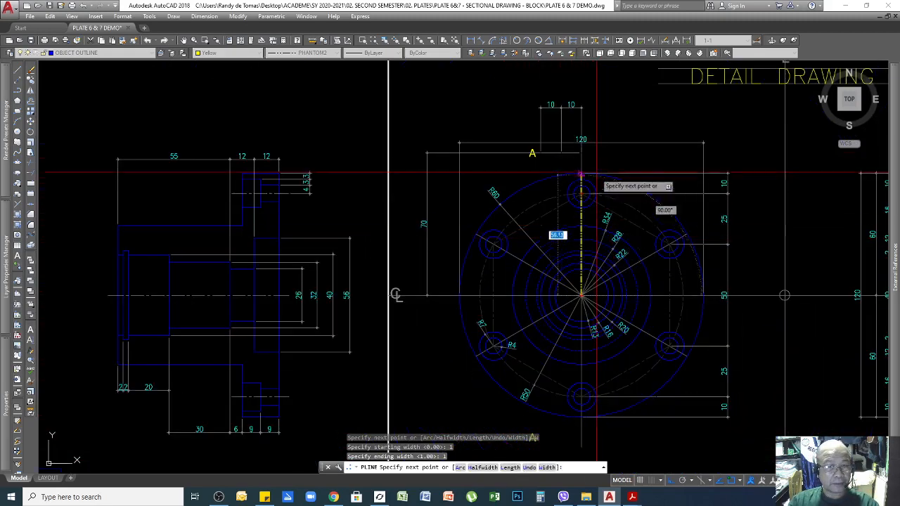
scroll(576, 133, up, 2)
scroll(574, 136, up, 2)
scroll(568, 154, down, 4)
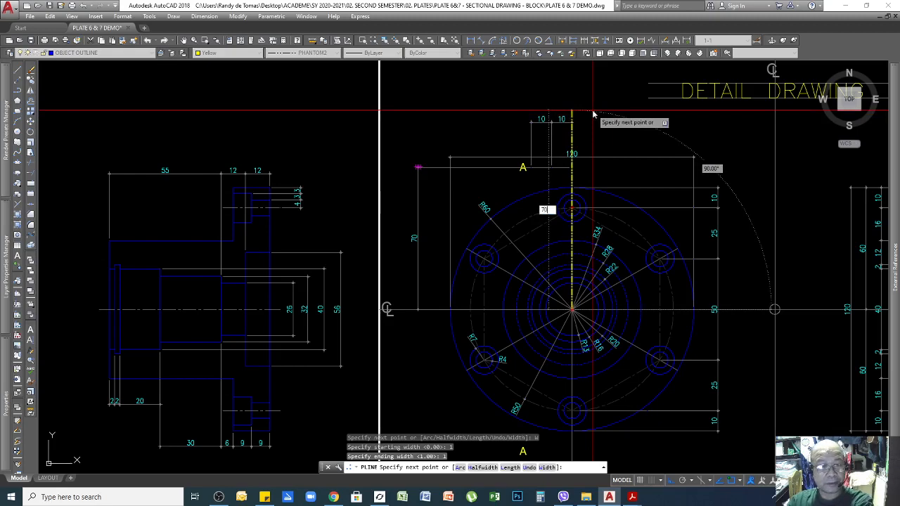
key(Return)
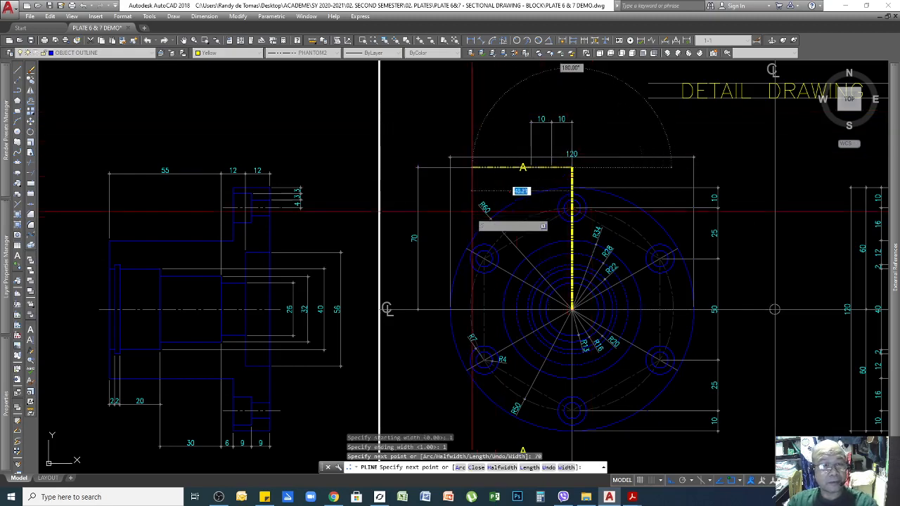
Begin resetting the polyline width for the segment toward the A label.
scroll(574, 177, up, 4)
scroll(575, 176, down, 4)
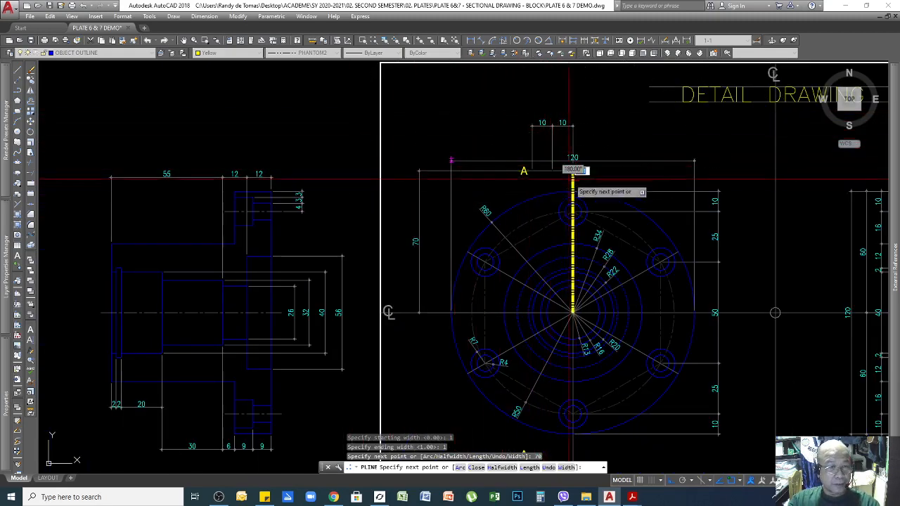
scroll(572, 171, up, 4)
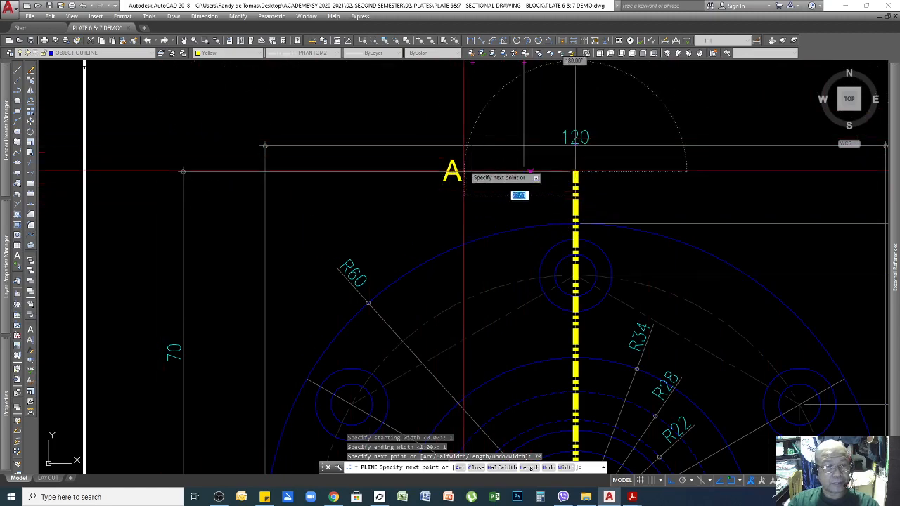
scroll(463, 171, down, 3)
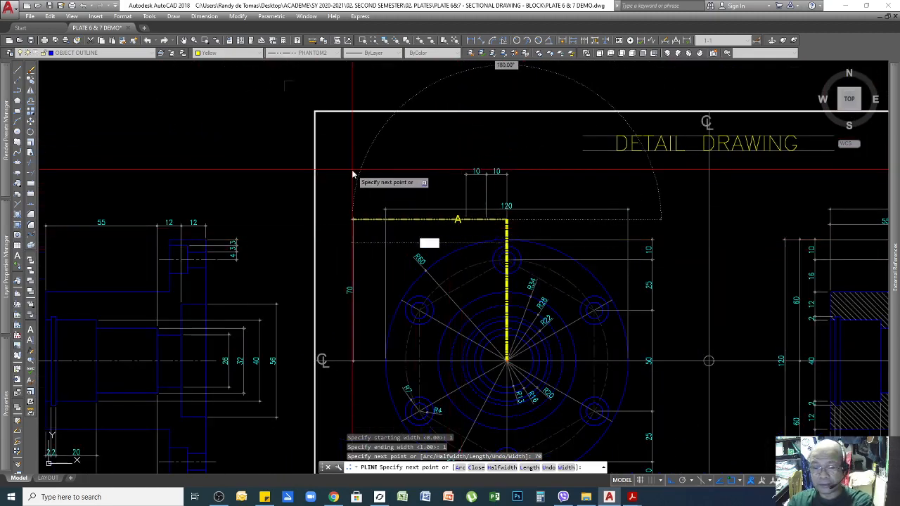
scroll(484, 176, up, 5)
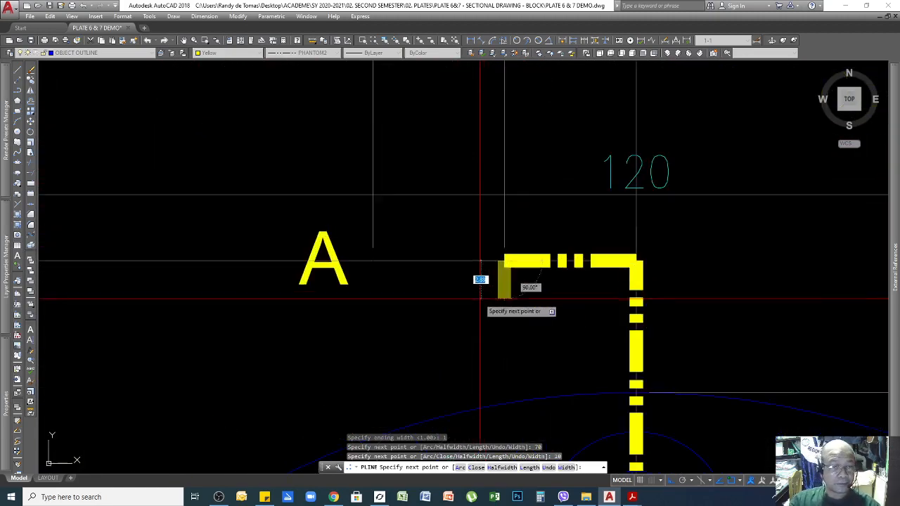
scroll(520, 186, down, 2)
scroll(520, 186, down, 3)
scroll(535, 204, up, 2)
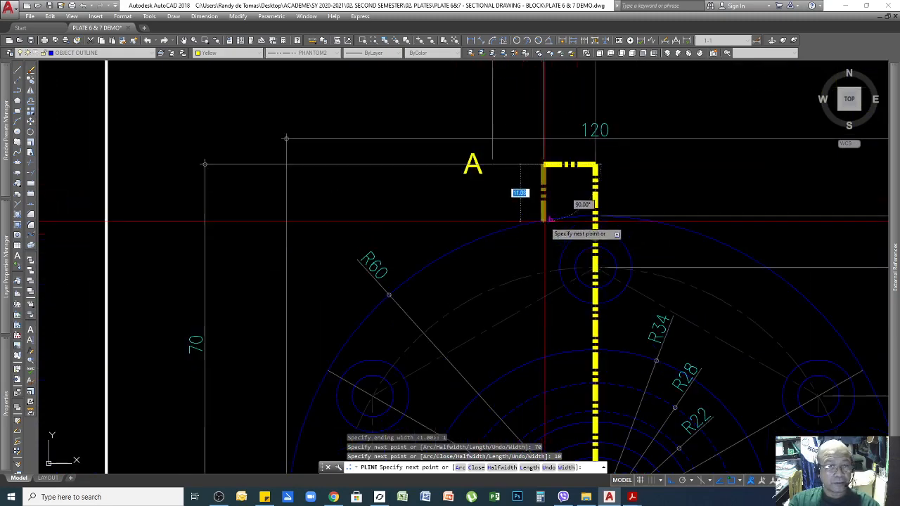
scroll(556, 197, down, 2)
scroll(547, 158, up, 3)
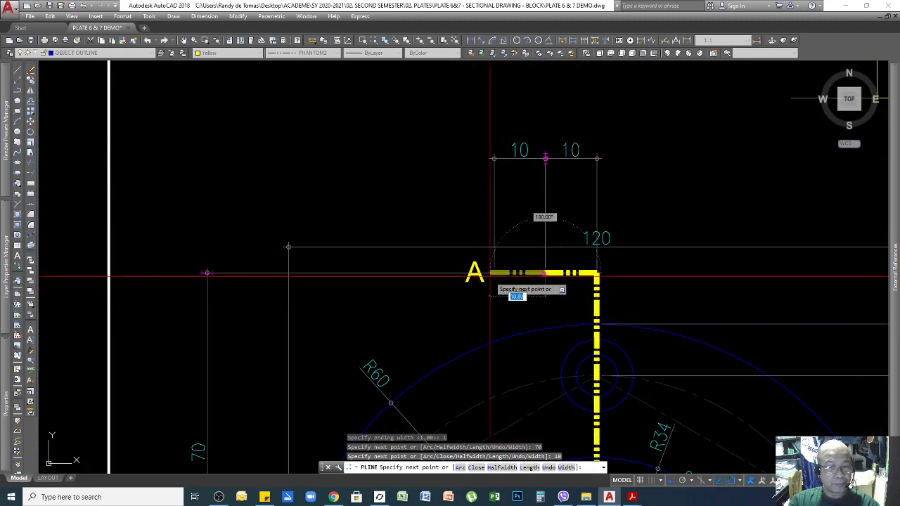
scroll(472, 273, up, 2)
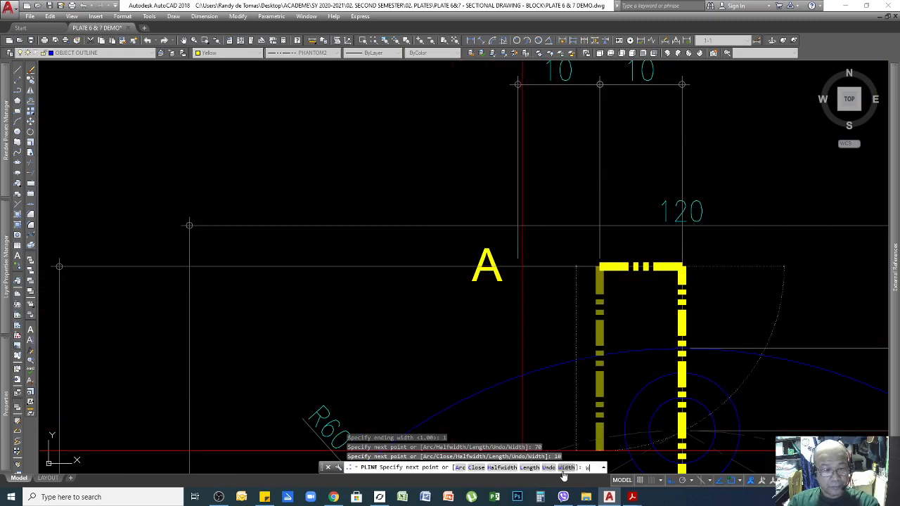
key(Return)
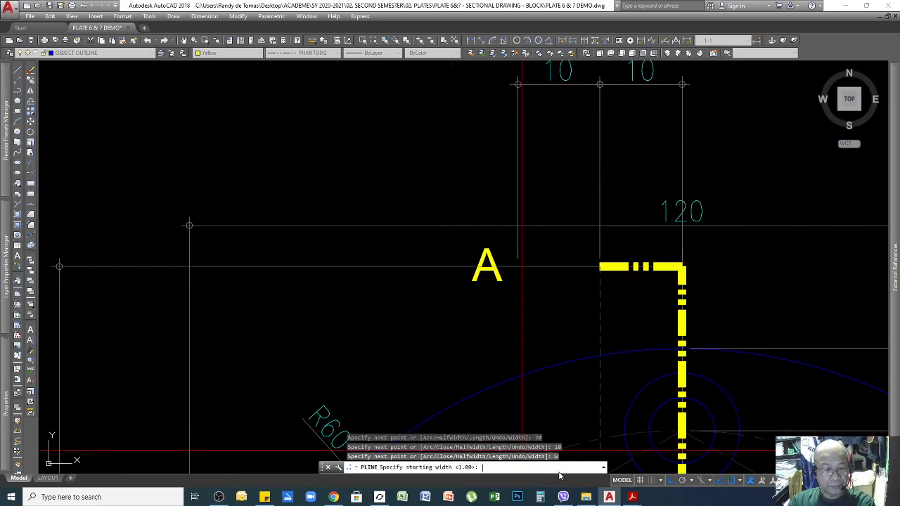
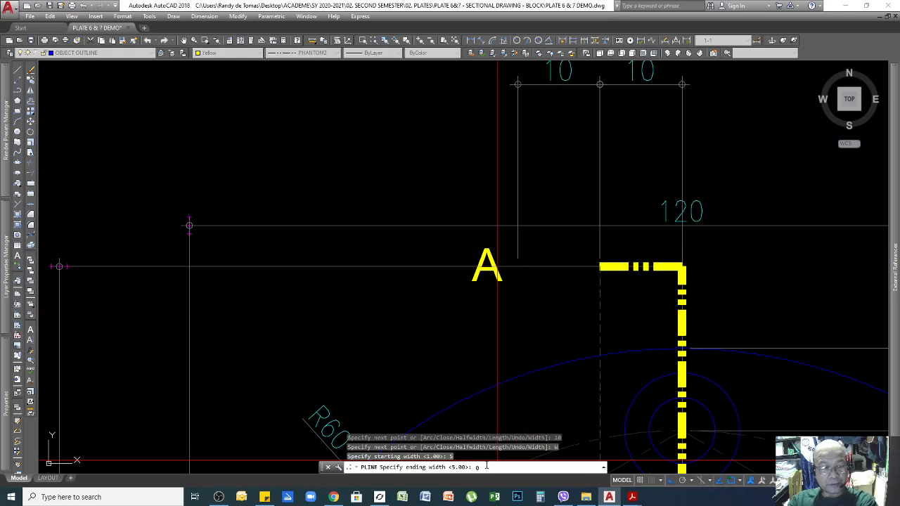
Taper the last polyline segment to width 0 over a 10-unit arrowhead, then end the polyline.
key(Return)
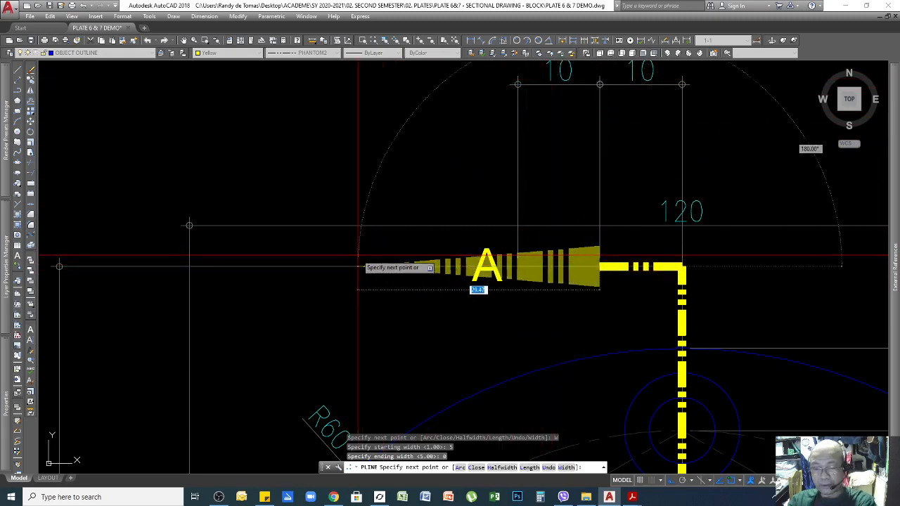
key(Return)
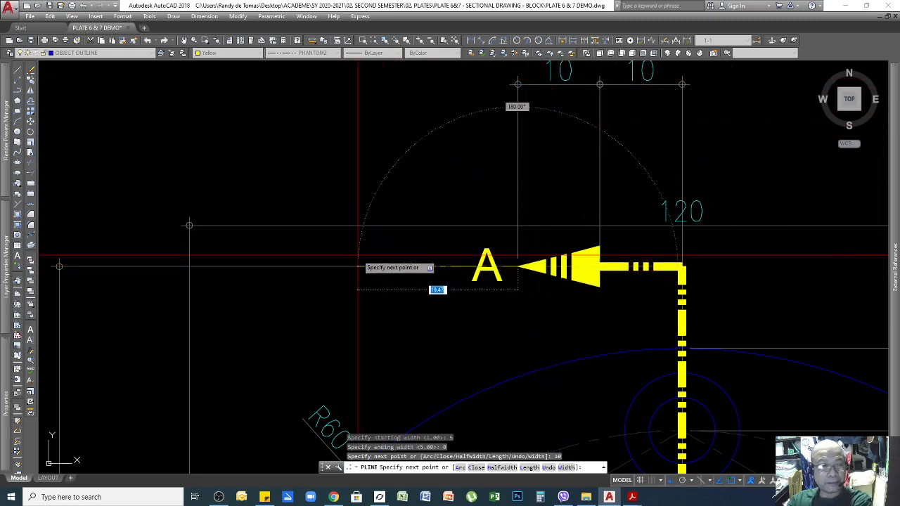
key(Return)
scroll(498, 153, down, 4)
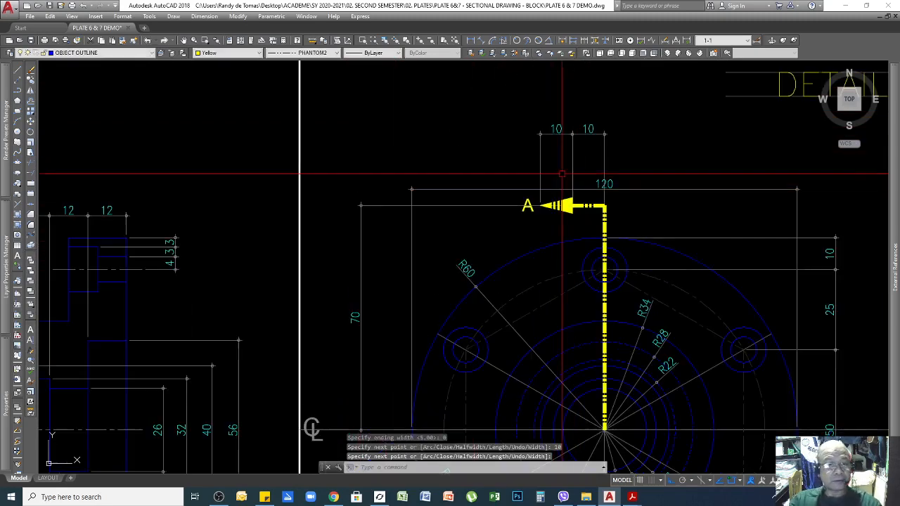
scroll(593, 223, up, 6)
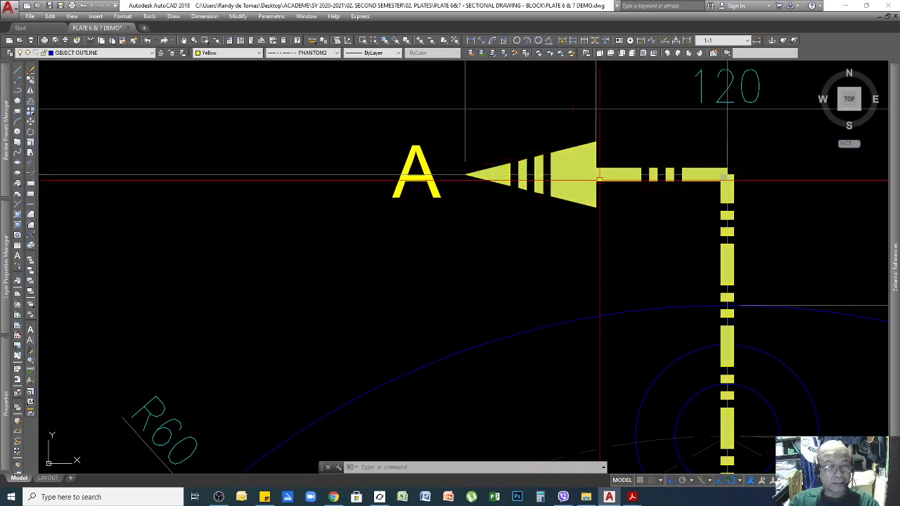
scroll(717, 200, down, 2)
scroll(733, 246, up, 2)
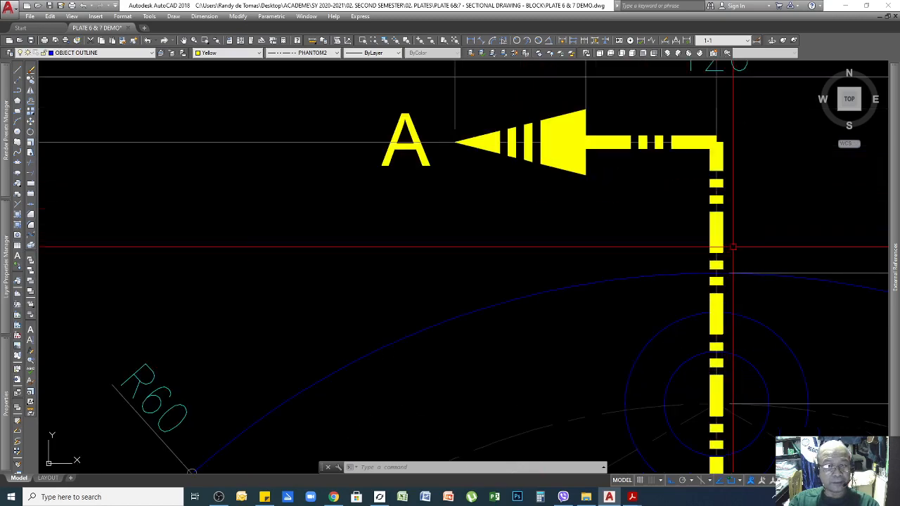
scroll(732, 246, down, 4)
scroll(670, 286, up, 2)
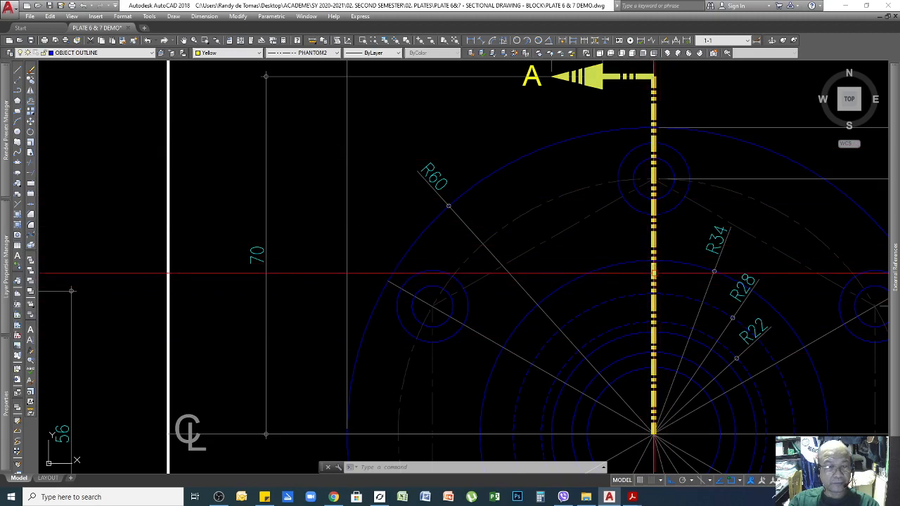
scroll(654, 273, up, 4)
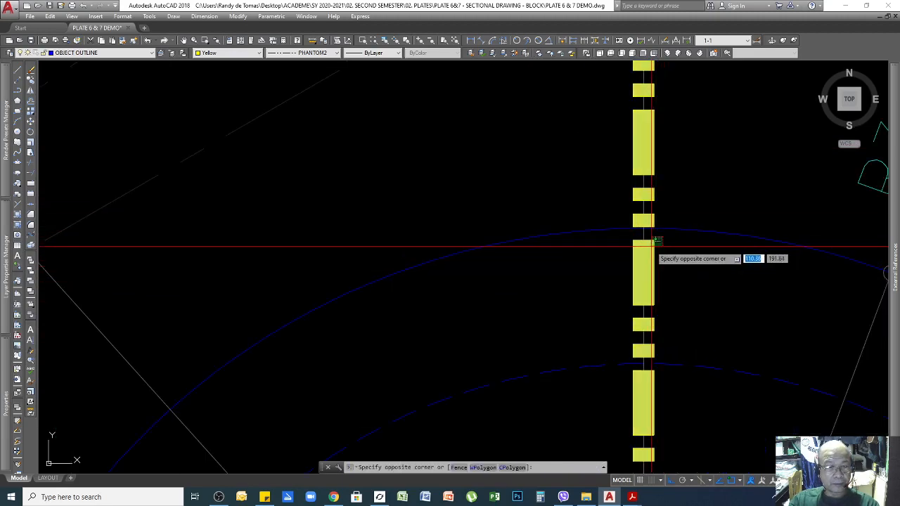
Change the yellow cutting-plane polyline's linetype scale from 5 to 25 in Properties.
click(659, 244)
scroll(658, 169, down, 5)
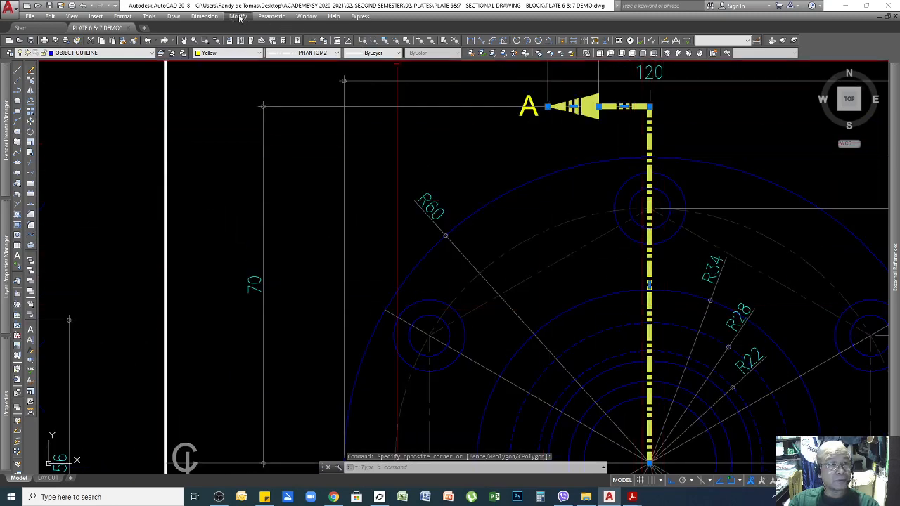
click(239, 16)
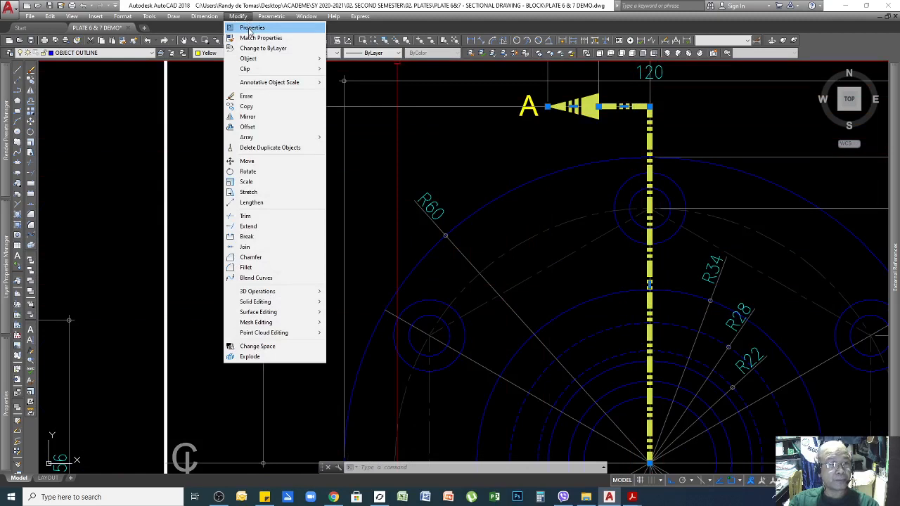
click(250, 28)
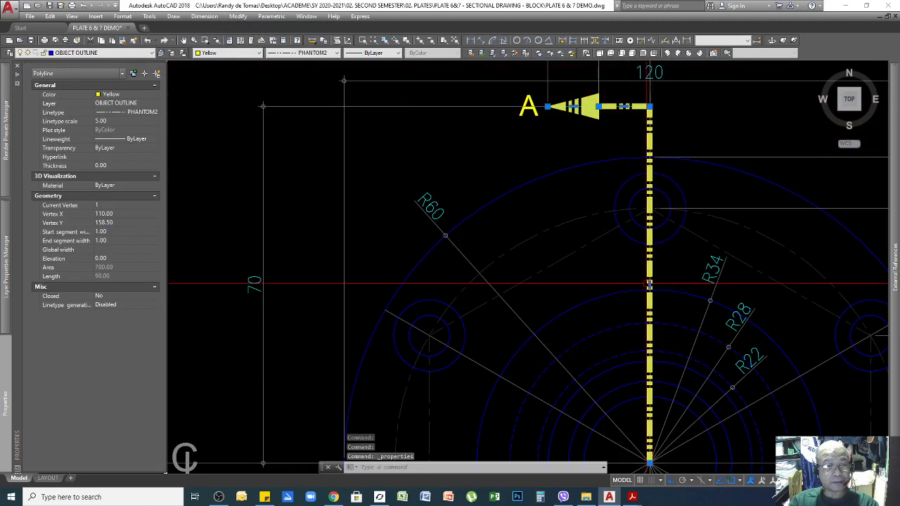
key(ctrl+1)
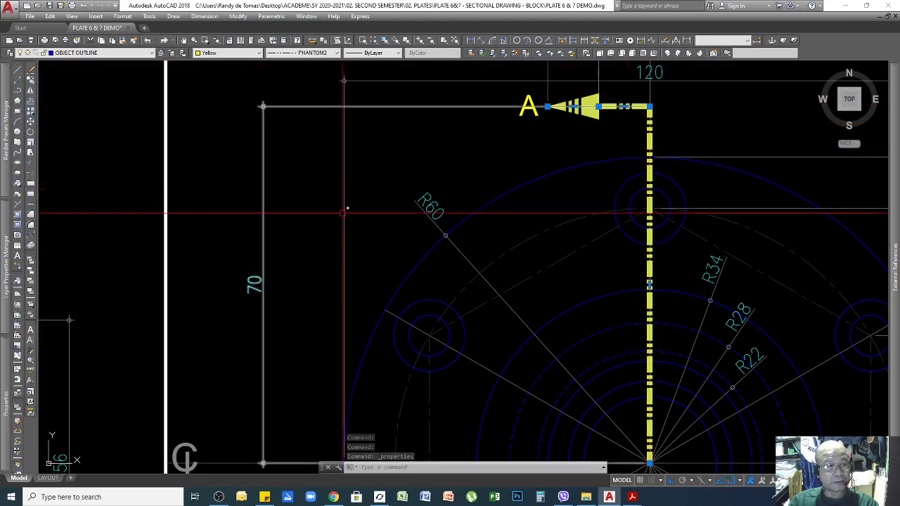
click(238, 16)
click(251, 27)
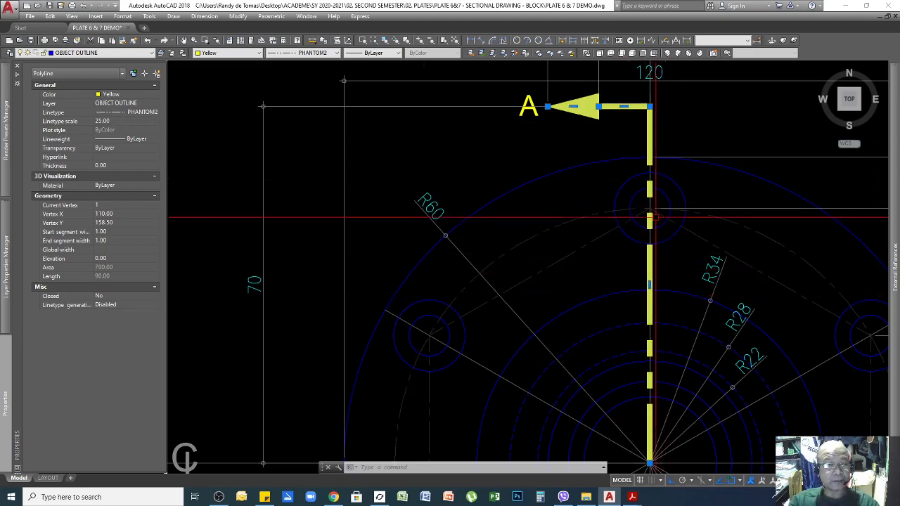
scroll(635, 218, down, 4)
scroll(638, 247, up, 2)
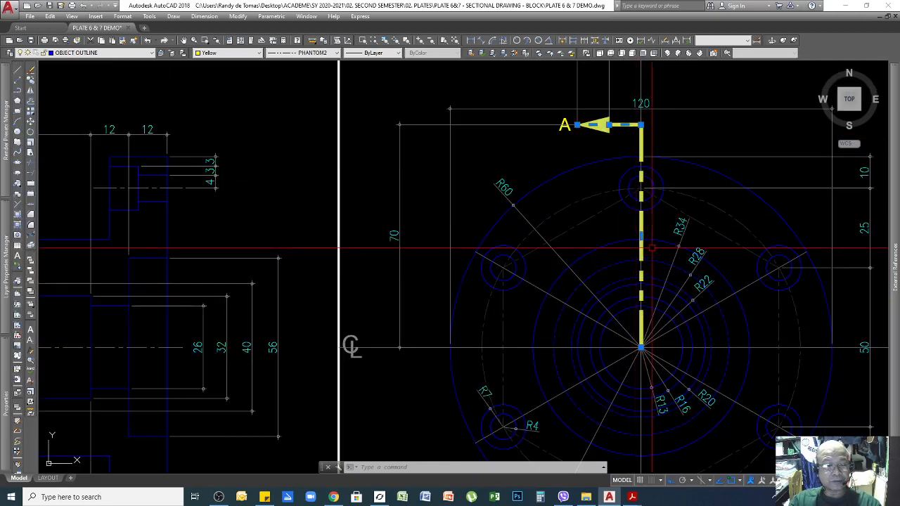
Select the cutting-plane arrow polyline and its A label.
key(Escape)
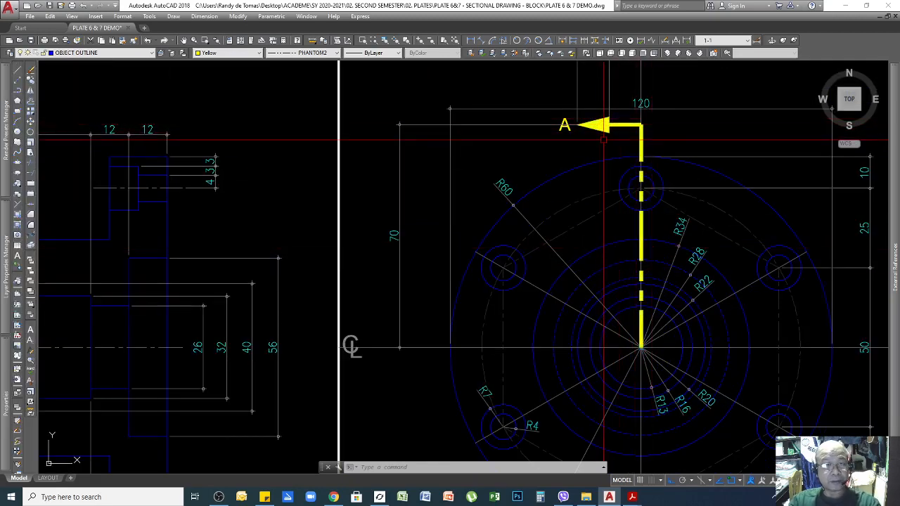
scroll(641, 160, up, 2)
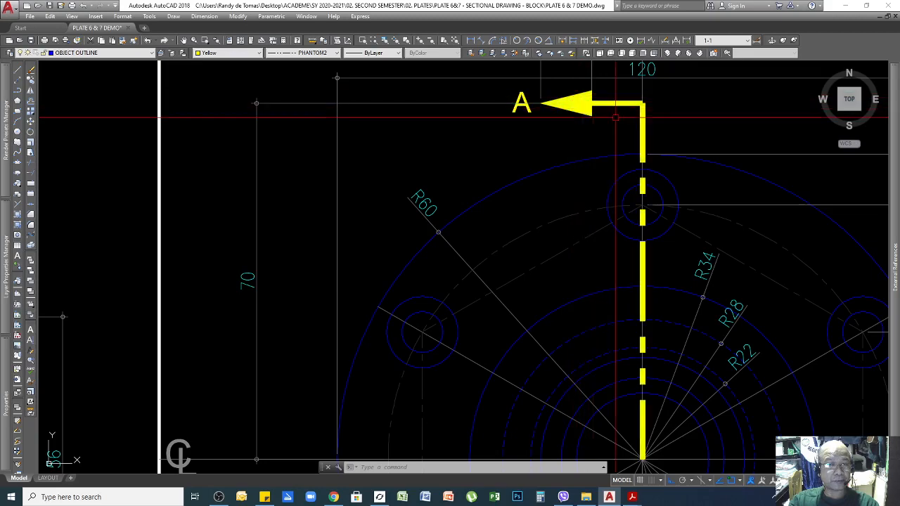
scroll(649, 125, down, 4)
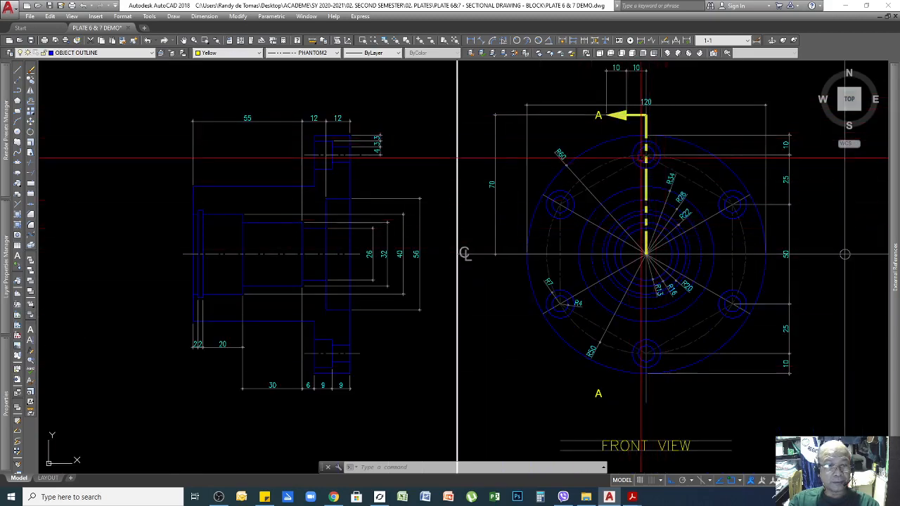
scroll(613, 116, up, 2)
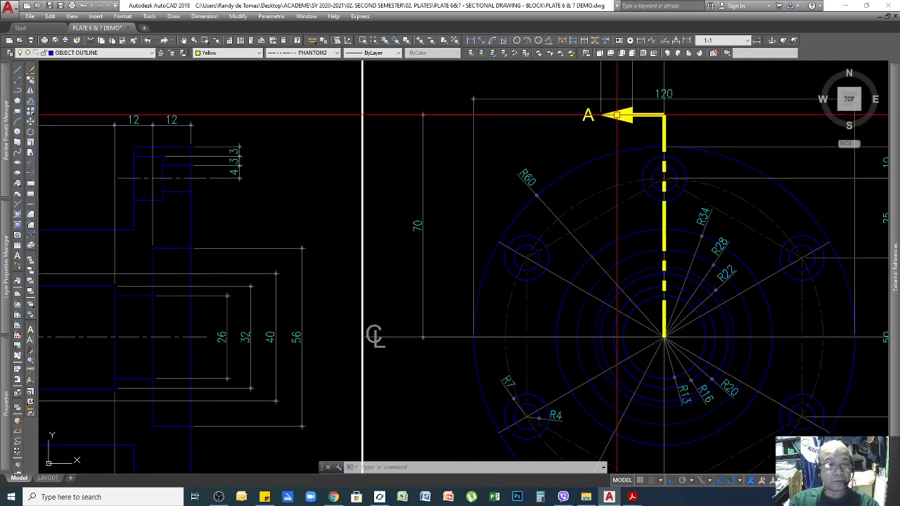
click(649, 123)
click(614, 106)
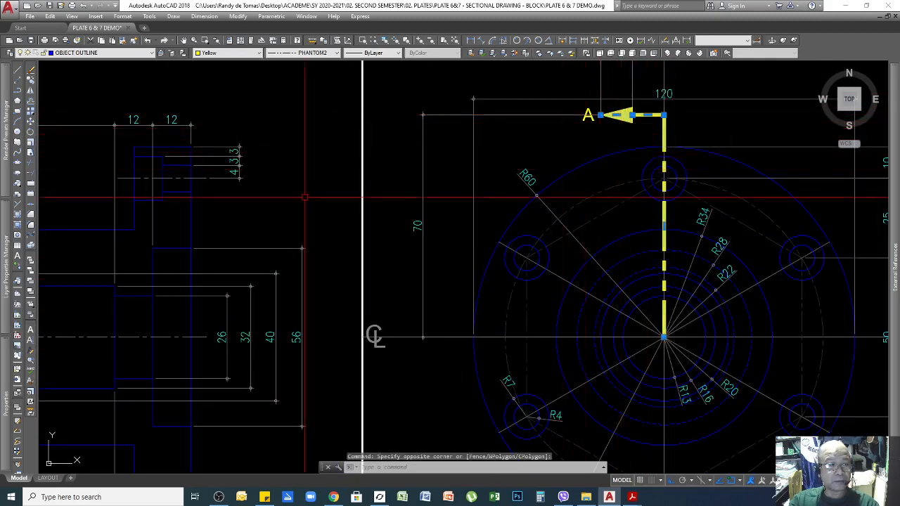
Mirror the arrow across the horizontal centre line, keeping the original.
click(31, 91)
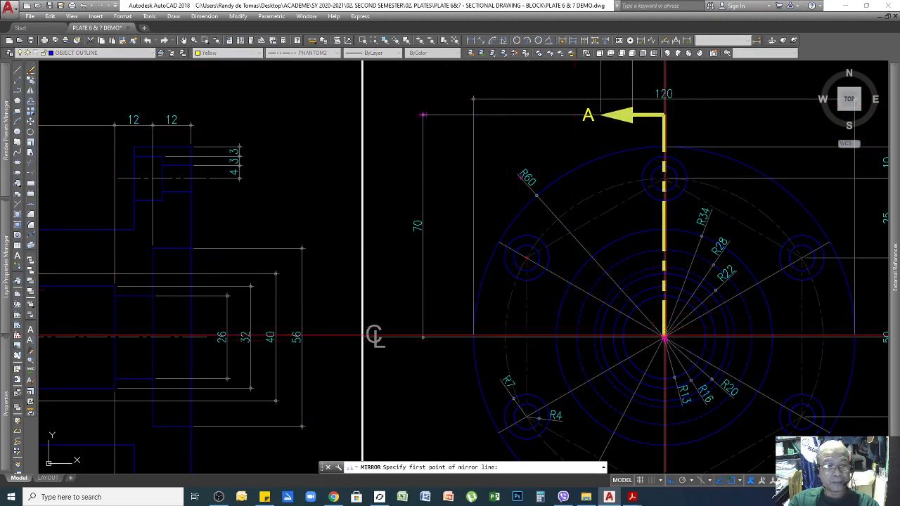
scroll(665, 339, down, 4)
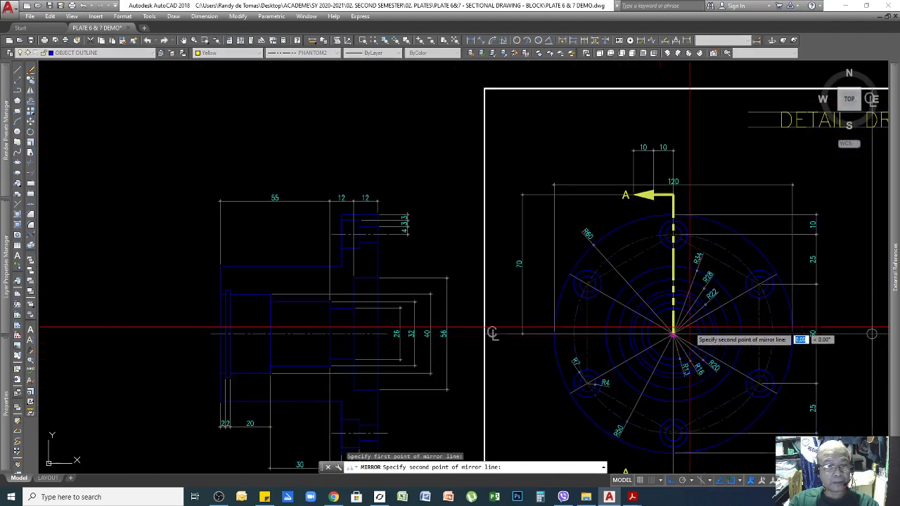
click(201, 336)
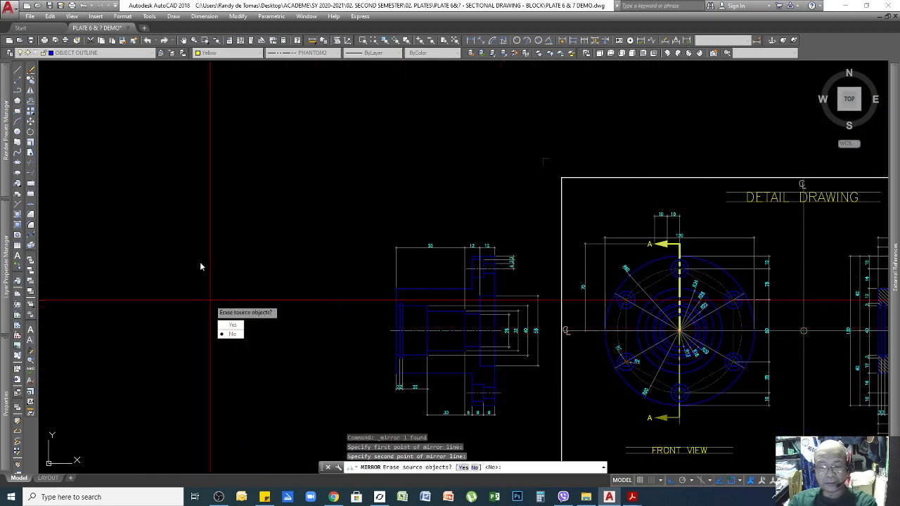
key(Return)
scroll(689, 437, up, 5)
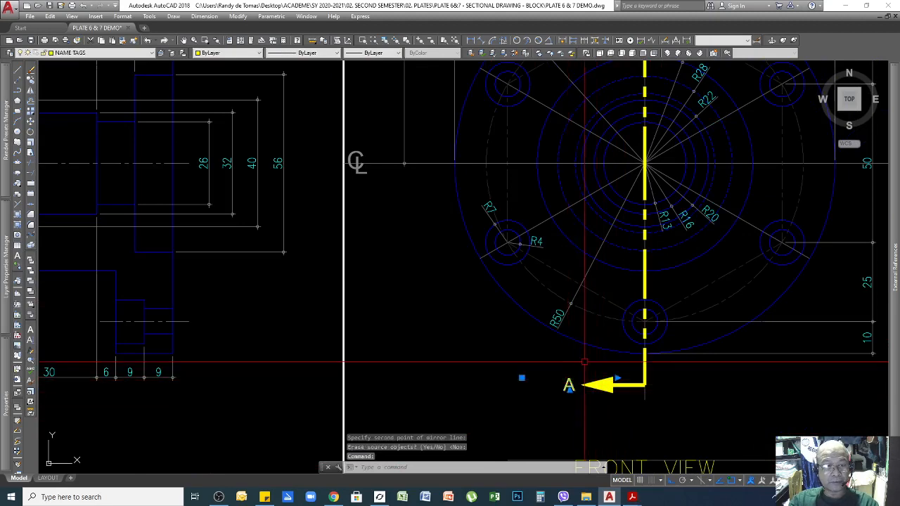
scroll(568, 380, down, 5)
scroll(581, 217, up, 6)
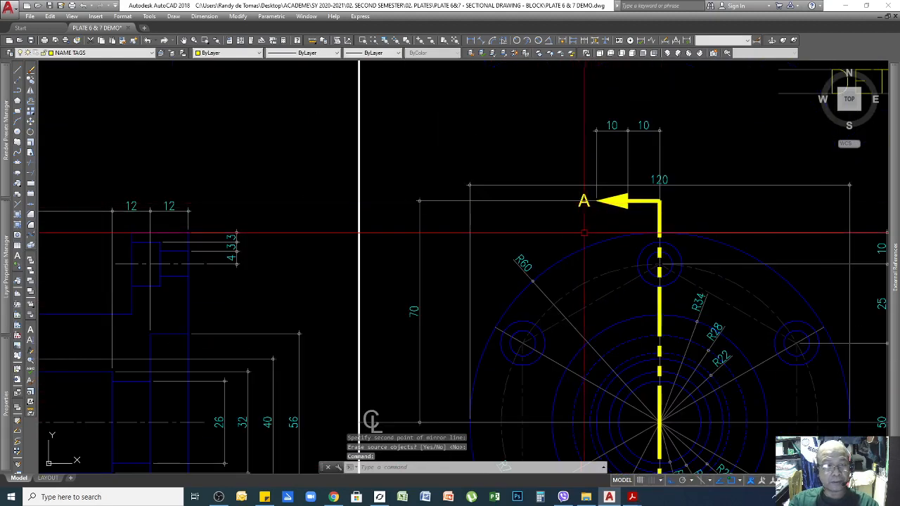
key(Escape)
scroll(600, 201, down, 5)
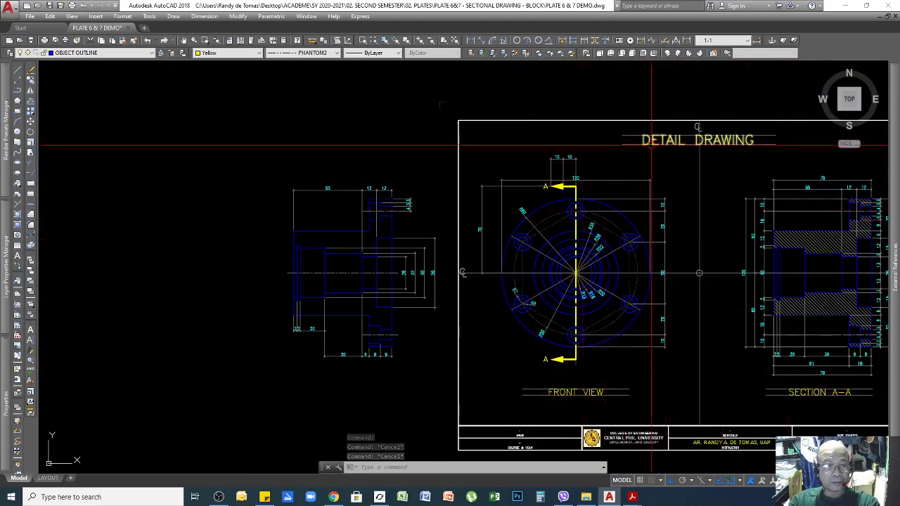
Copy the FRONT VIEW title text to a spot above the original.
scroll(670, 145, up, 5)
scroll(670, 141, down, 6)
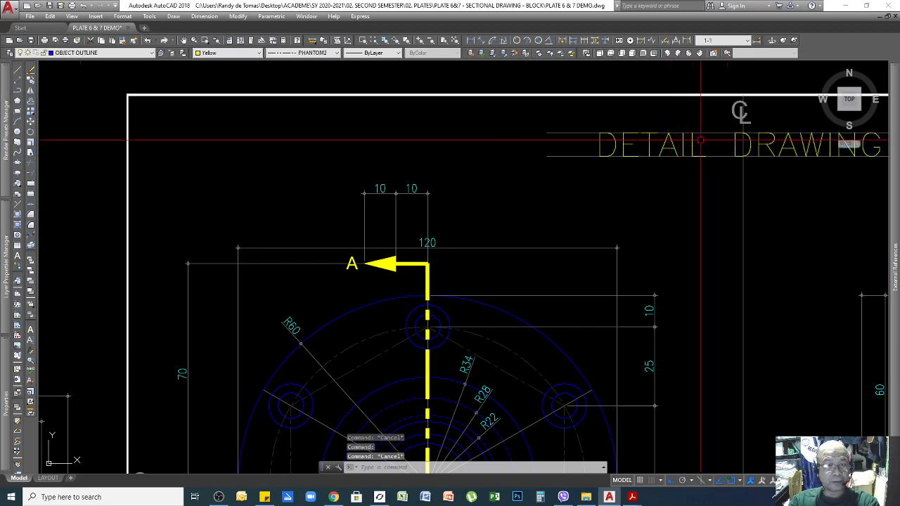
scroll(683, 237, up, 8)
click(598, 252)
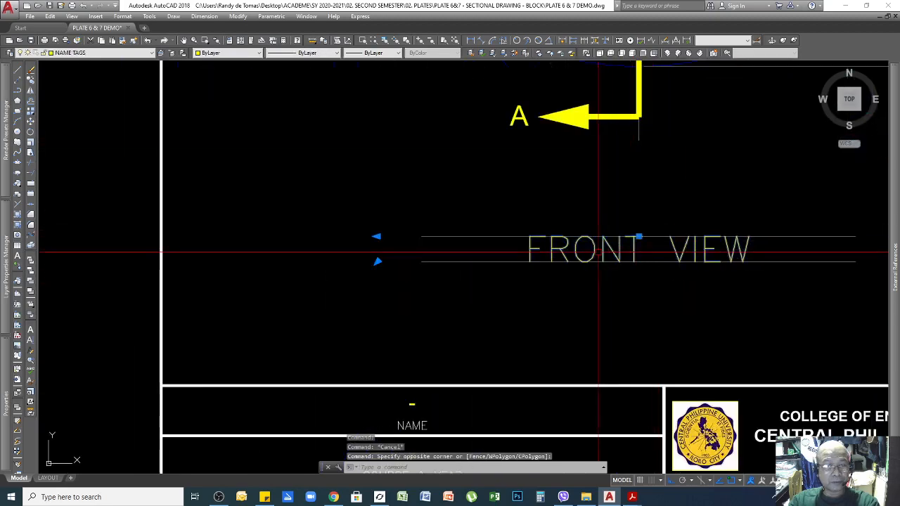
key(Return)
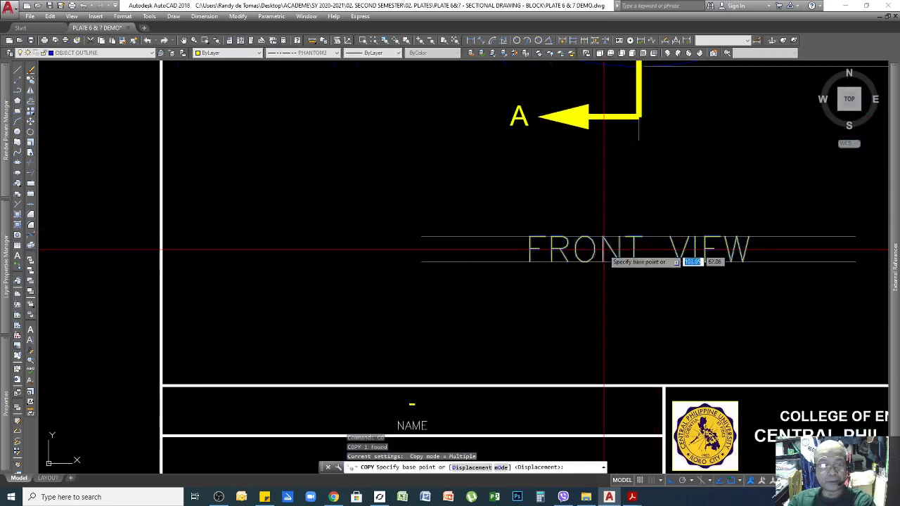
click(604, 252)
key(F8)
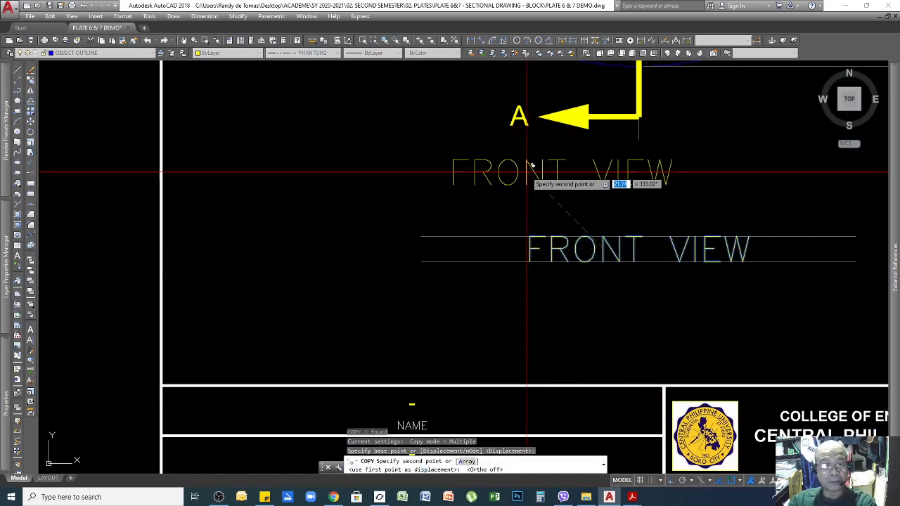
click(526, 168)
key(Return)
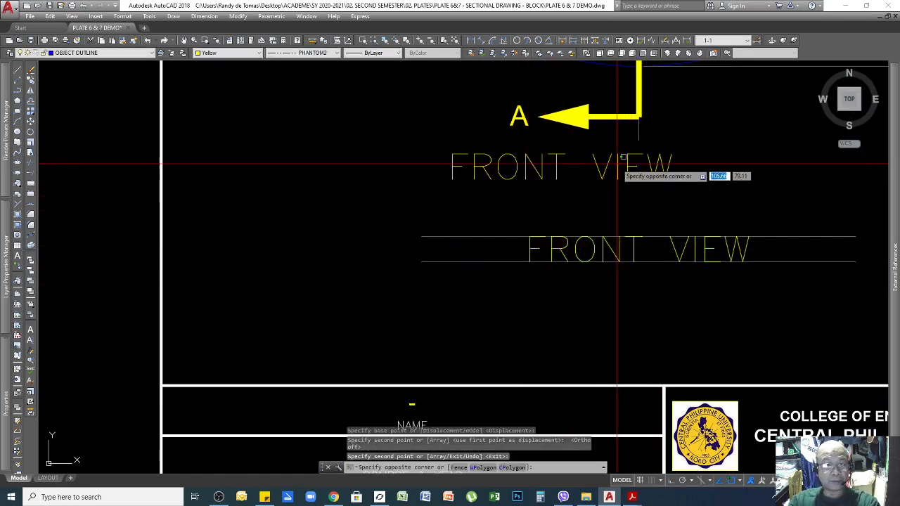
Edit the copied text to read 'A' and start moving it into place.
click(613, 174)
double_click(613, 176)
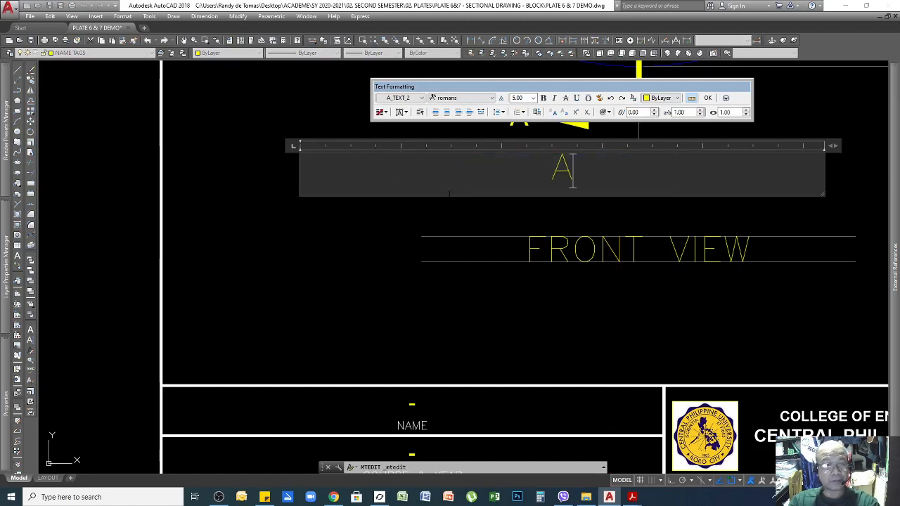
click(551, 202)
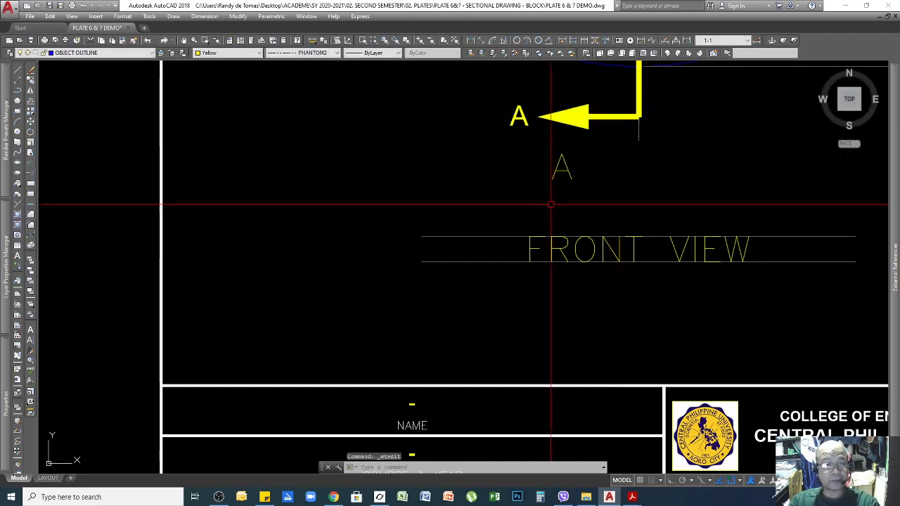
key(Return)
click(566, 165)
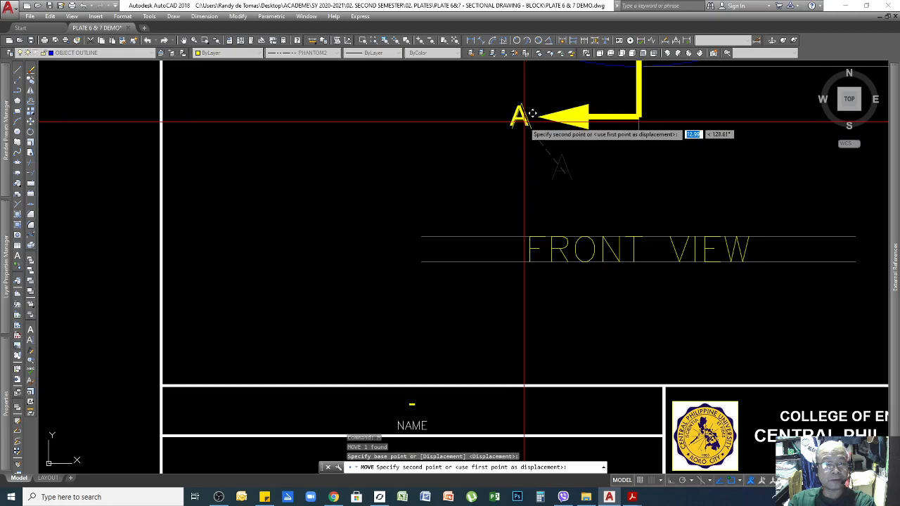
Cancel the move, leaving the A label in place, and zoom over to the Isometric View sheet.
key(Escape)
scroll(584, 311, down, 7)
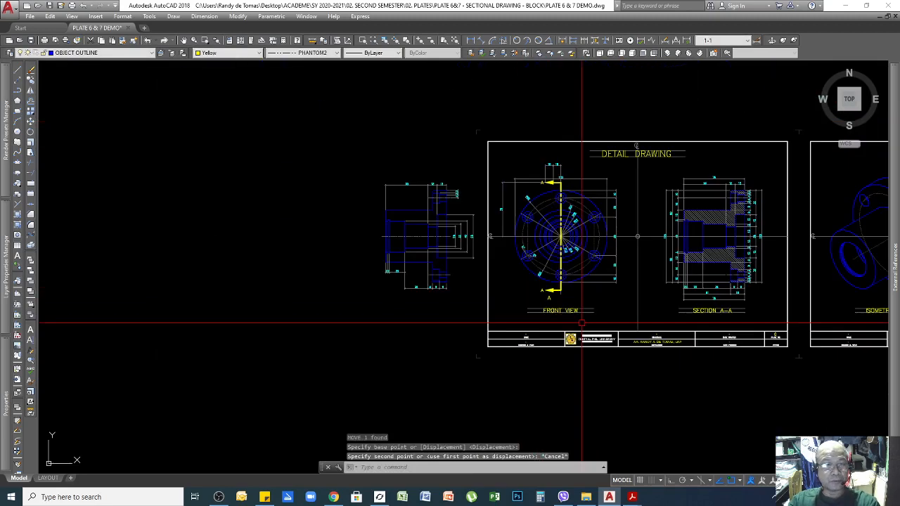
scroll(587, 321, up, 4)
scroll(296, 252, down, 5)
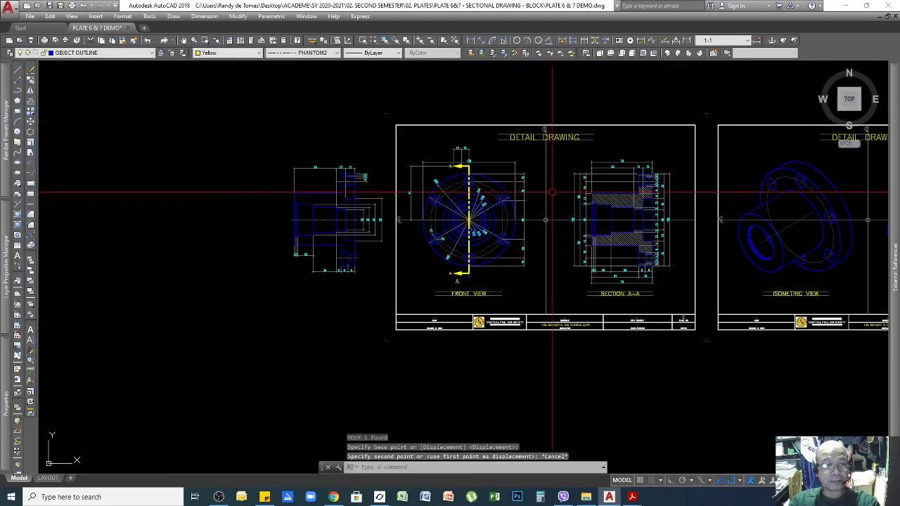
scroll(295, 251, up, 3)
scroll(518, 172, up, 6)
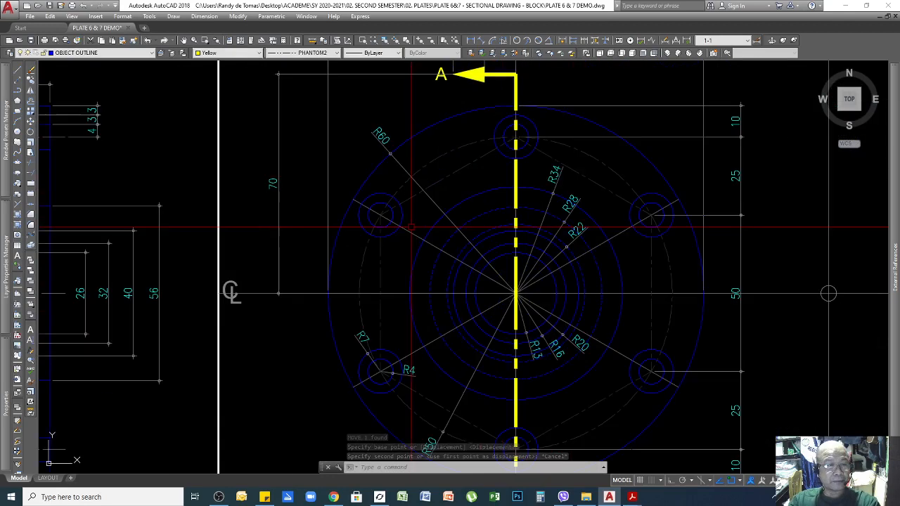
scroll(408, 209, down, 4)
scroll(410, 210, down, 2)
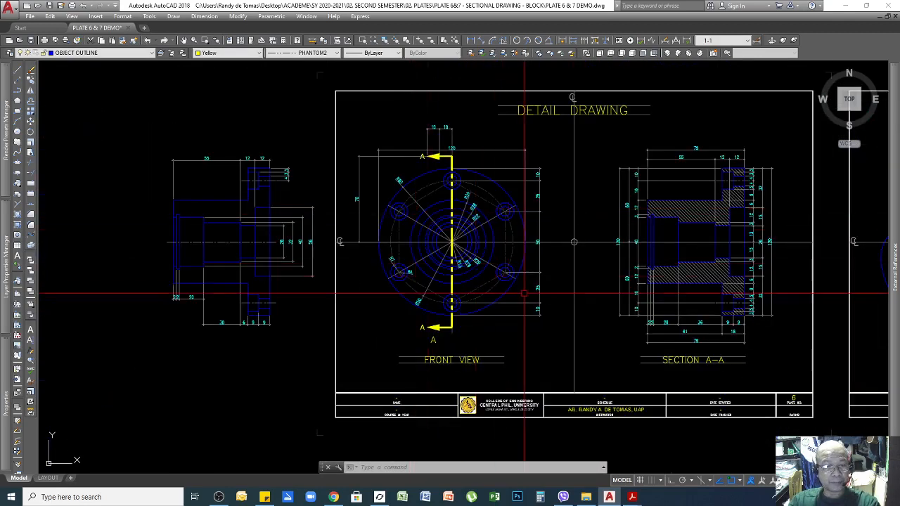
scroll(461, 255, down, 3)
scroll(551, 268, up, 4)
scroll(520, 263, down, 4)
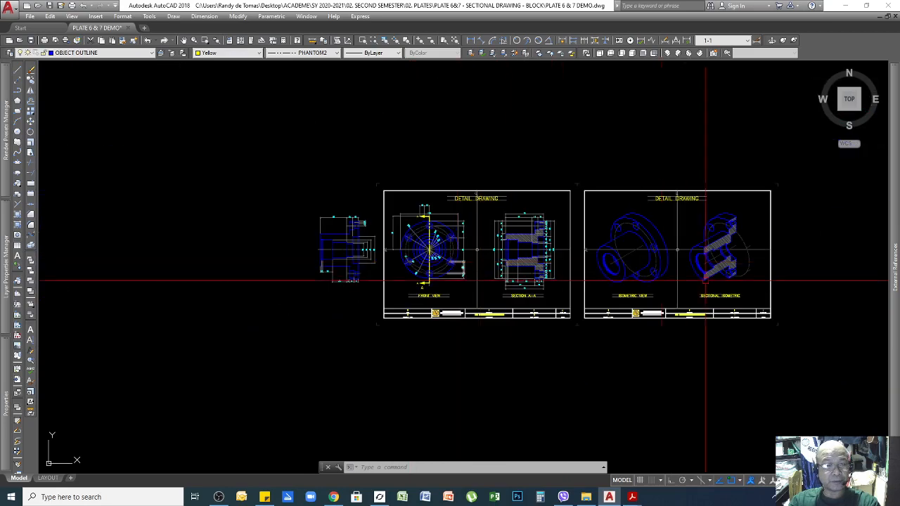
scroll(739, 263, up, 4)
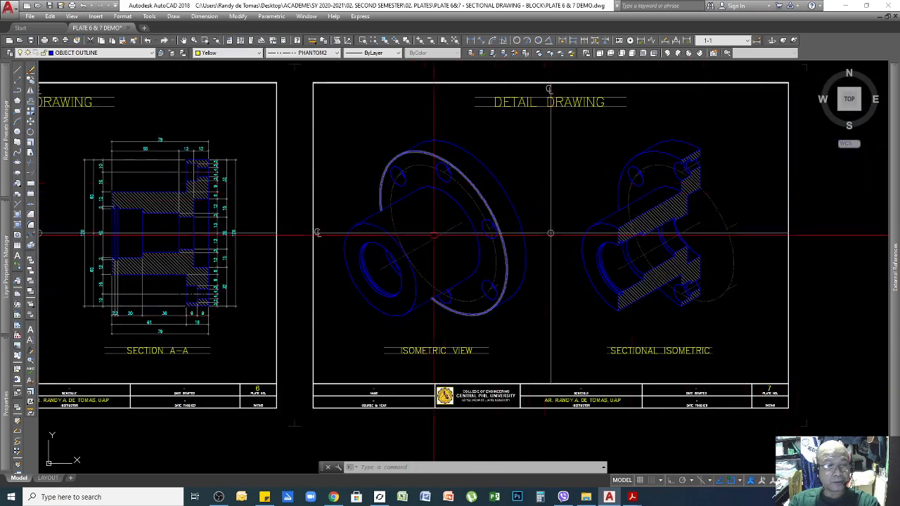